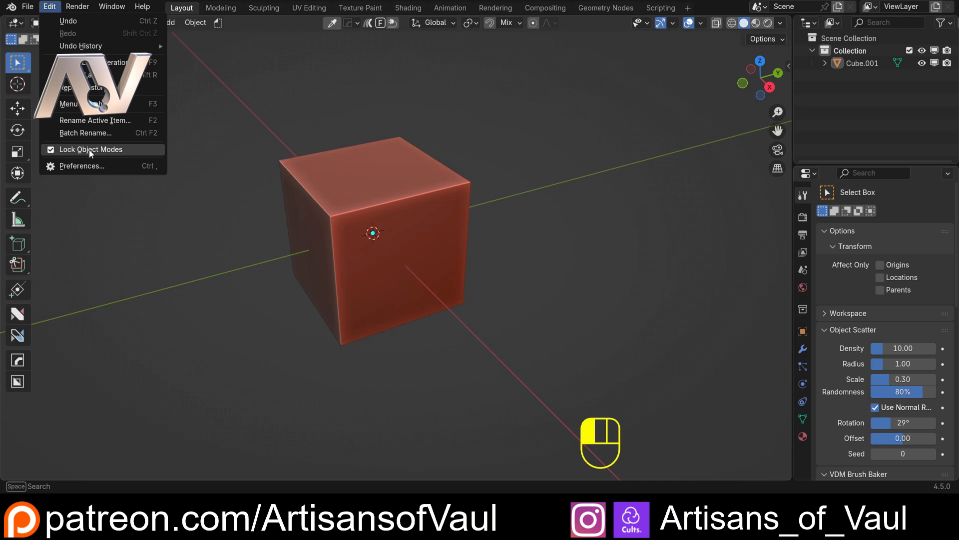
Open the preferences and search the extensions for "edit me".
{"action": "left_click", "coordinate": [88, 165]}
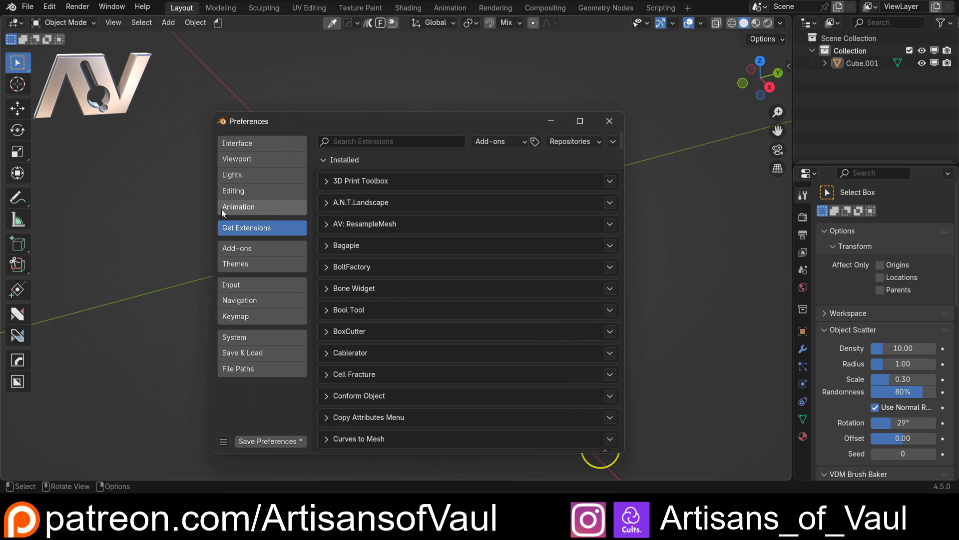
{"action": "left_click", "coordinate": [357, 142]}
{"action": "type", "text": "edit me"}
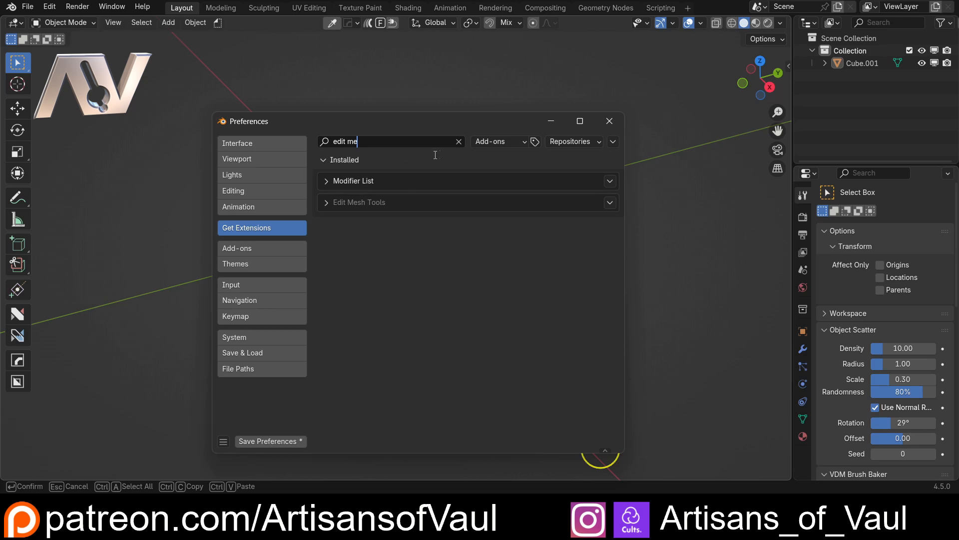
Enable the Edit Mesh Tools add-on, save the preferences and close them.
{"action": "left_click", "coordinate": [257, 248]}
{"action": "type", "text": "edi"}
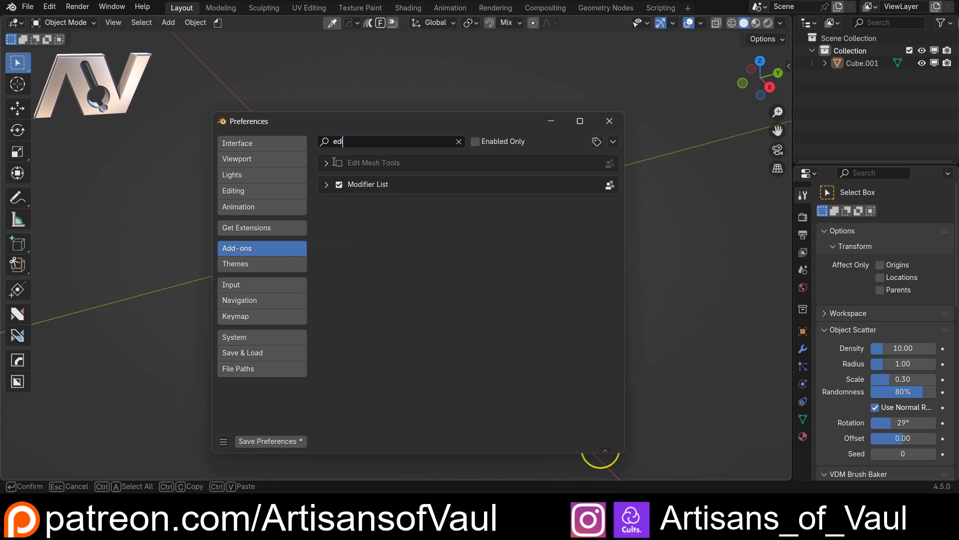
{"action": "left_click", "coordinate": [338, 163]}
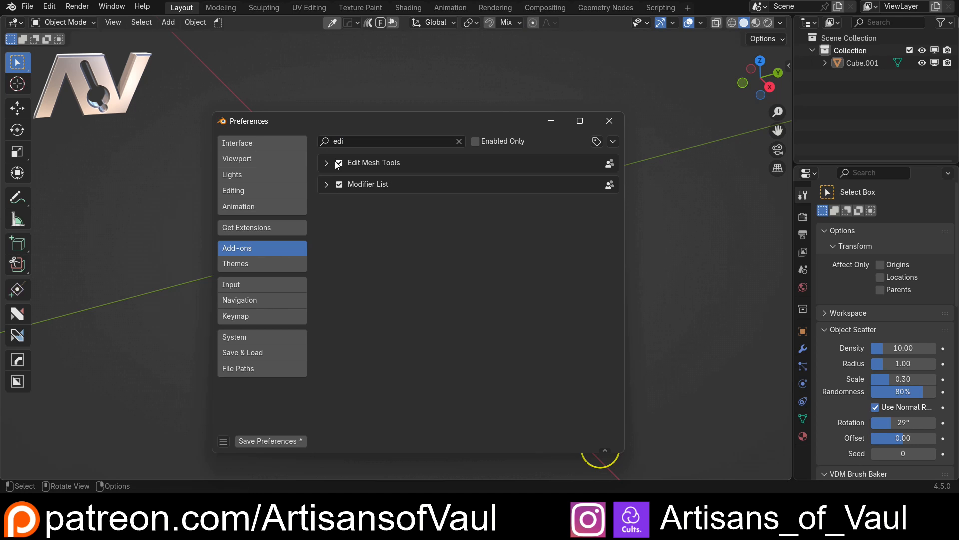
{"action": "left_click", "coordinate": [277, 440]}
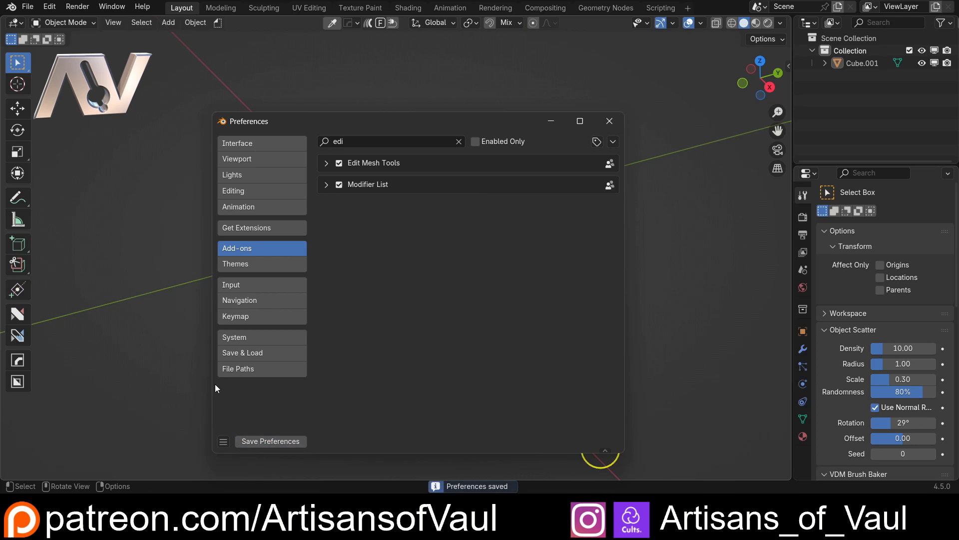
{"action": "left_click", "coordinate": [609, 122]}
Select the cube, show the viewport sidebar and switch the cube to Edit Mode with vertex selection.
{"action": "middle_click_drag", "start_coordinate": [375, 234], "coordinate": [399, 232]}
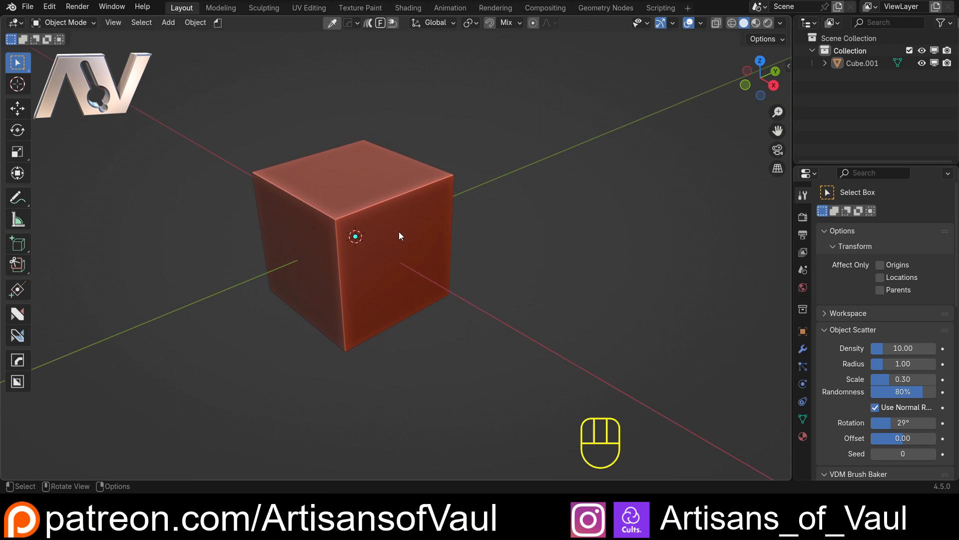
{"action": "left_click", "coordinate": [381, 239]}
{"action": "key", "text": "n"}
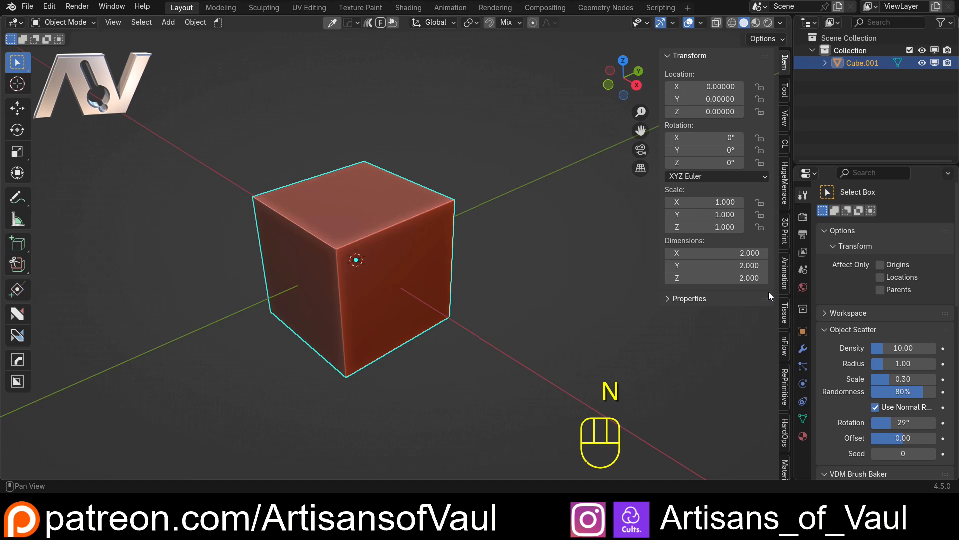
{"action": "key", "text": "Tab"}
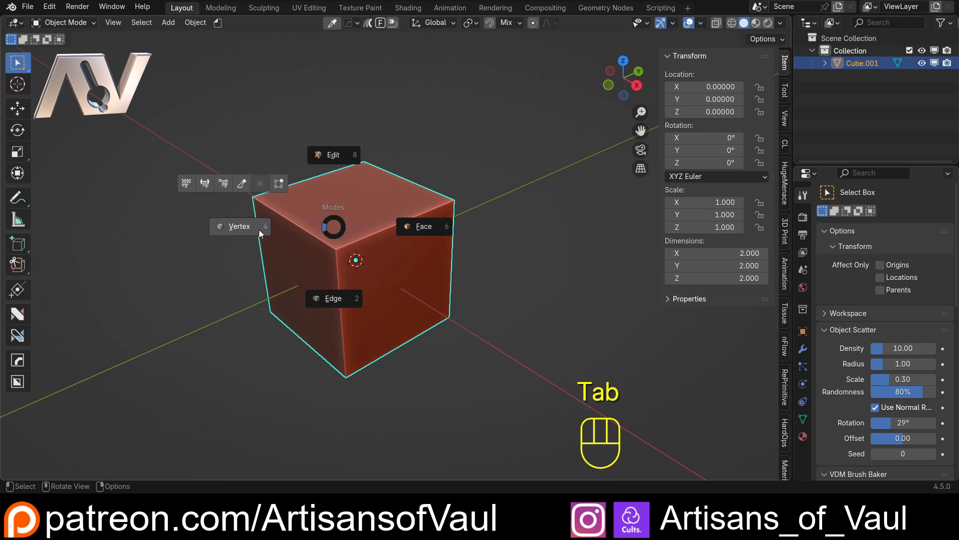
{"action": "left_click", "coordinate": [235, 228]}
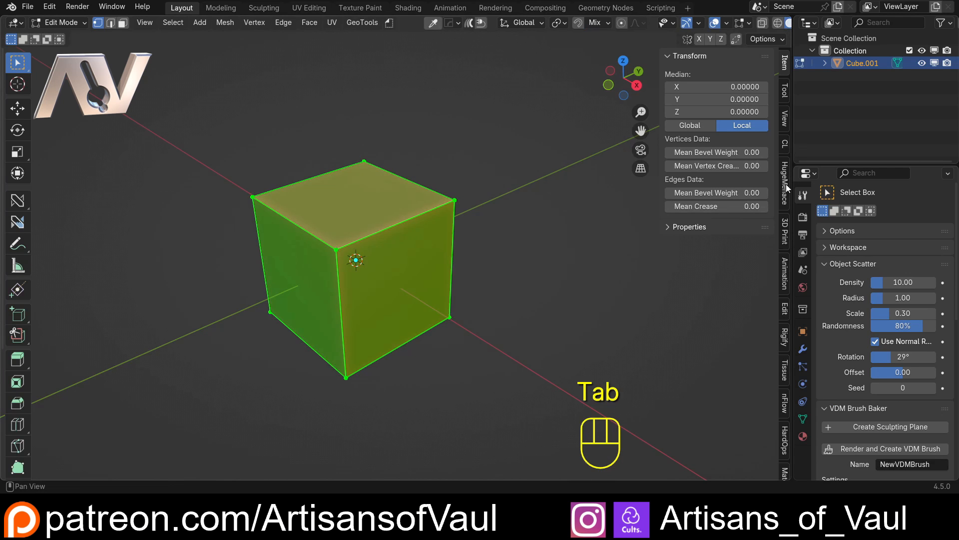
Show the add-on's Mesh Tools in the sidebar and expand the Vert Tools group.
{"action": "left_click", "coordinate": [785, 309]}
{"action": "left_click", "coordinate": [668, 74]}
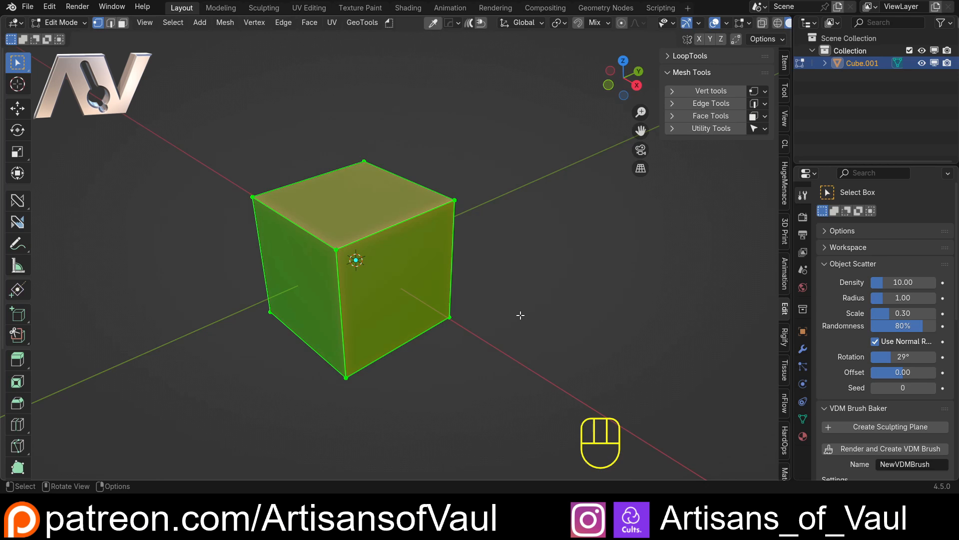
{"action": "middle_click_drag", "start_coordinate": [307, 217], "coordinate": [333, 217]}
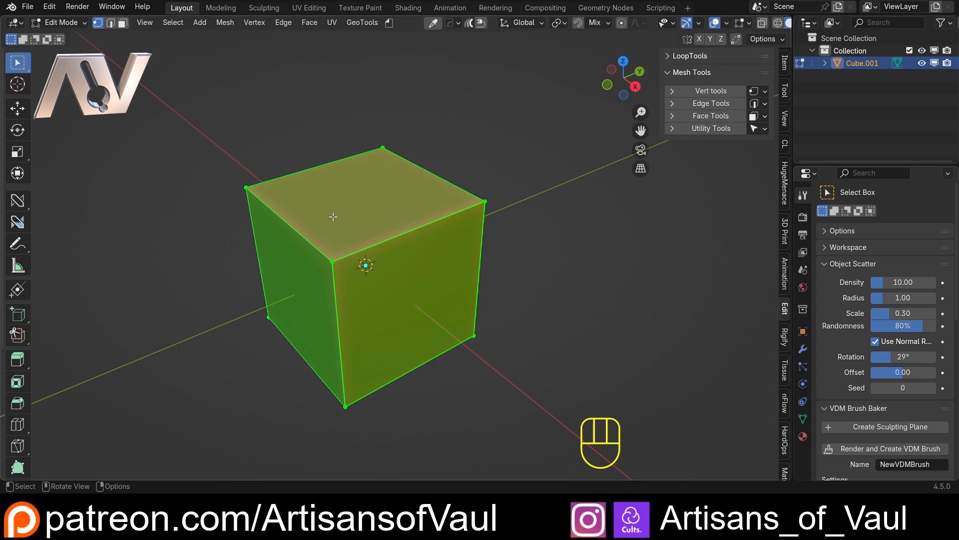
{"action": "left_click", "coordinate": [670, 94]}
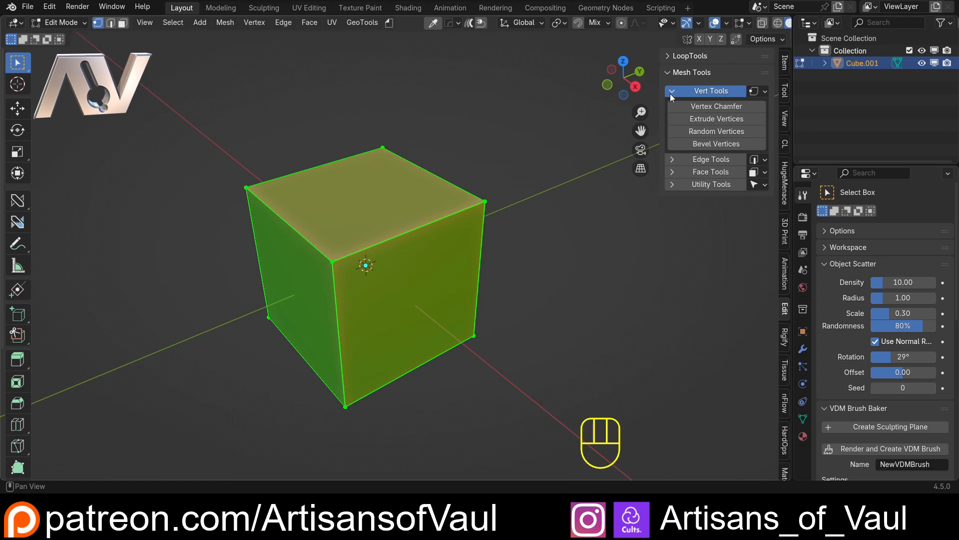
Try Vertex Chamfer on the cube's nearest top corner vertex with a distance of 0.13, and undo it.
{"action": "left_click", "coordinate": [332, 262]}
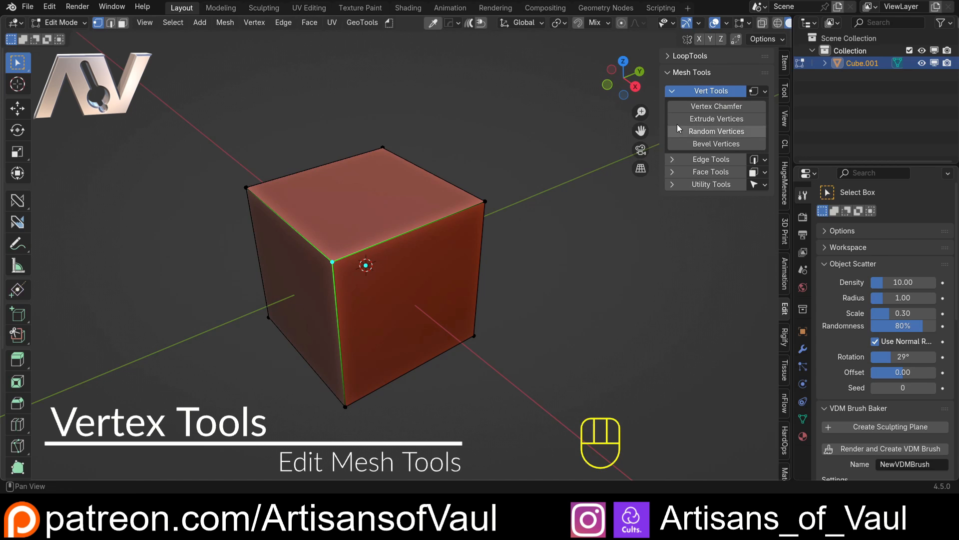
{"action": "left_click", "coordinate": [716, 107]}
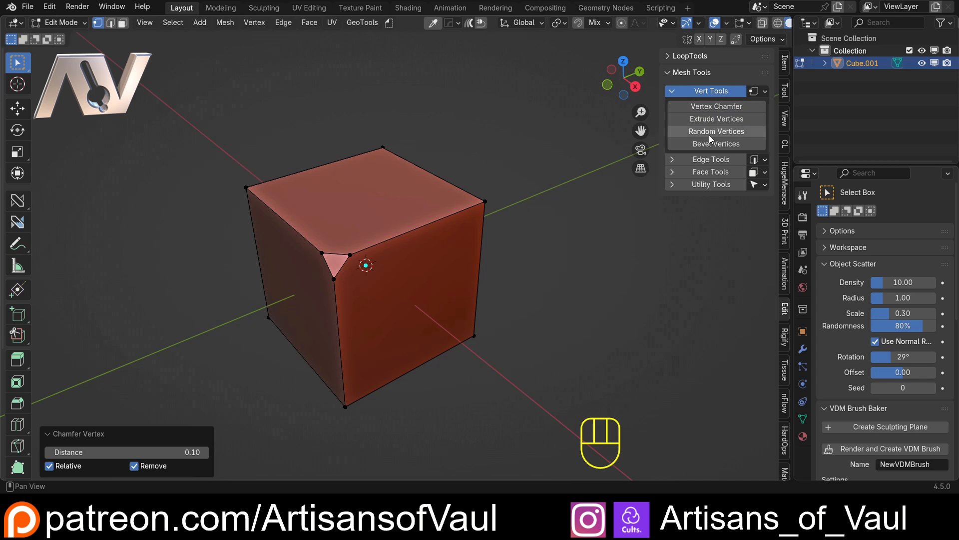
{"action": "mouse_move", "coordinate": [91, 452]}
{"action": "left_mouse_down"}
{"action": "mouse_move", "coordinate": [96, 145]}
{"action": "mouse_move", "coordinate": [861, 158]}
{"action": "mouse_move", "coordinate": [92, 451]}
{"action": "left_mouse_up"}
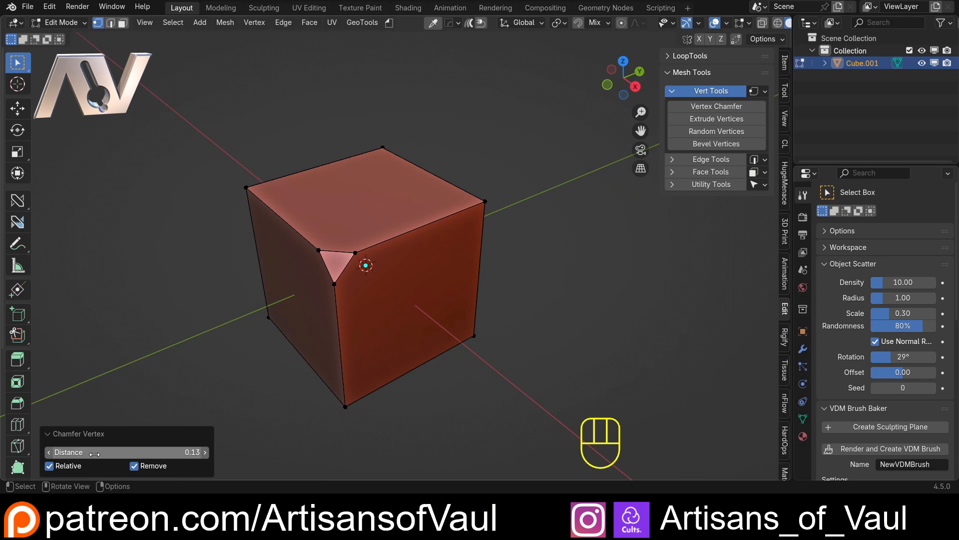
{"action": "key", "text": "ctrl+z"}
Try the standard vertex bevel on another top corner with a width of about 0.54, and undo it.
{"action": "left_click", "coordinate": [246, 191]}
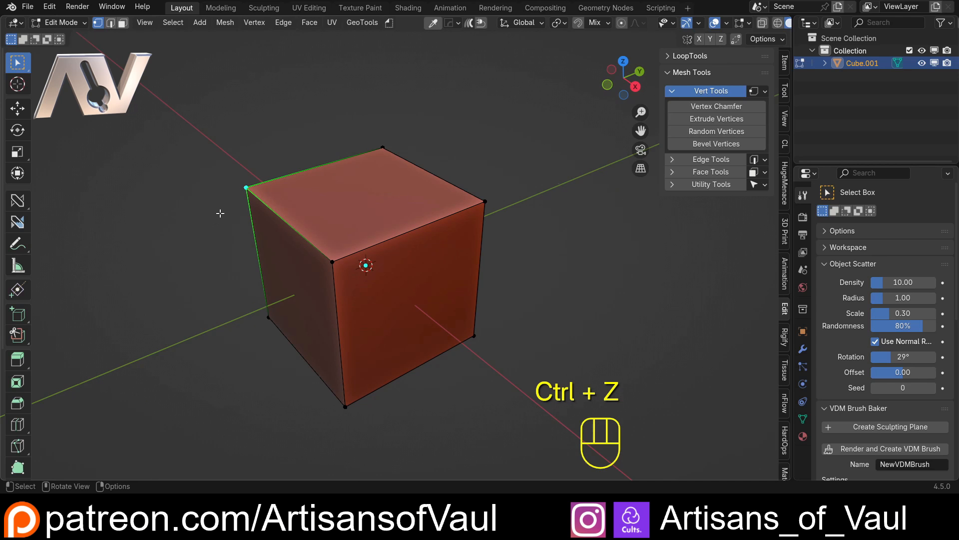
{"action": "middle_click_drag", "start_coordinate": [221, 211], "coordinate": [244, 229]}
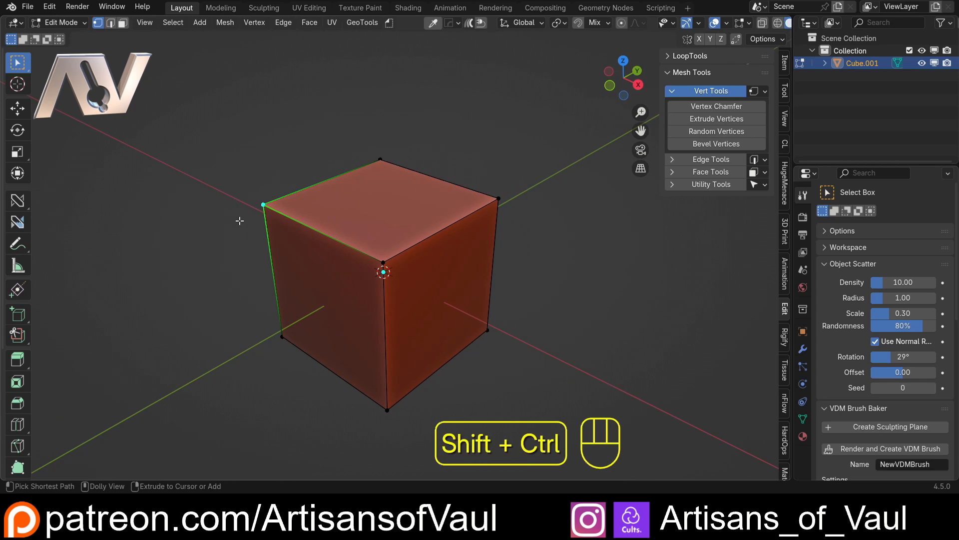
{"action": "key", "text": "shift+ctrl+b"}
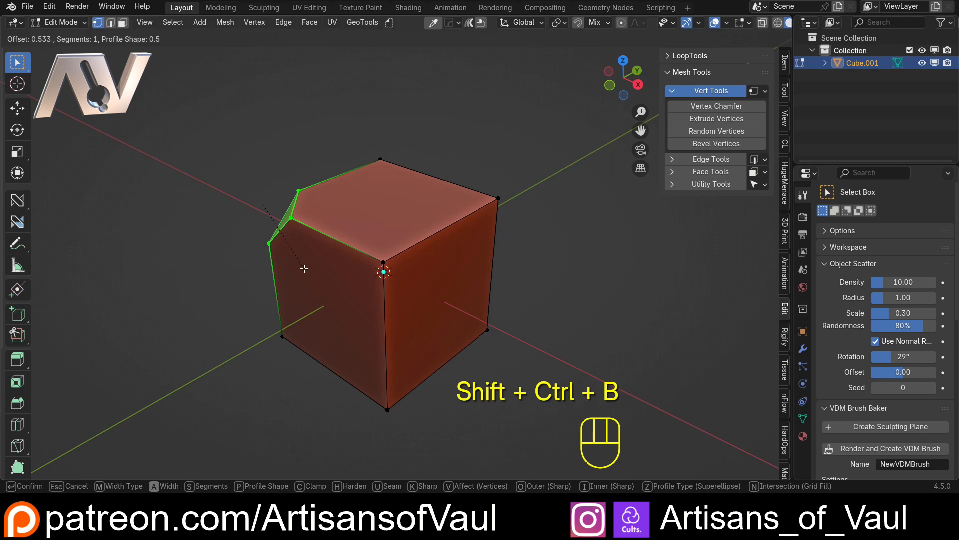
{"action": "left_click", "coordinate": [305, 268]}
{"action": "middle_click_drag", "start_coordinate": [304, 269], "coordinate": [421, 216]}
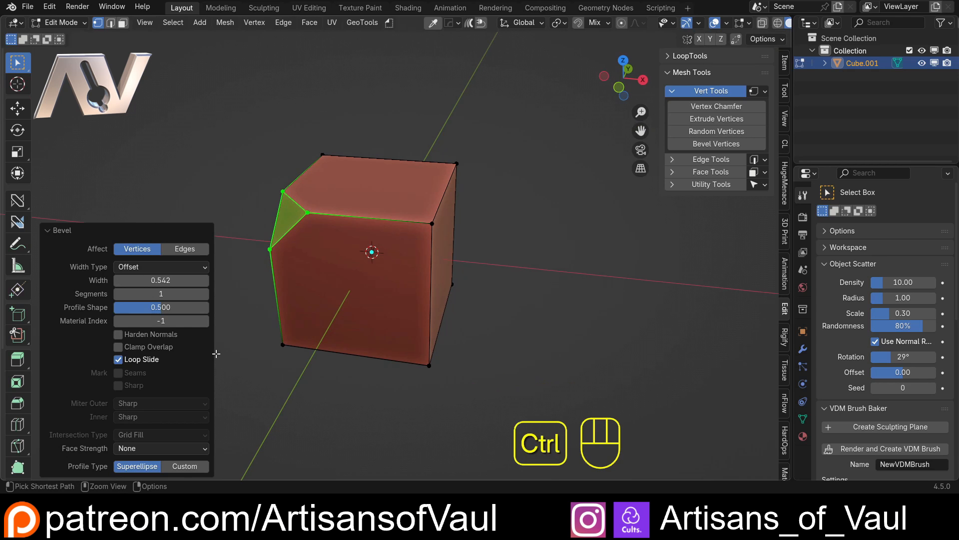
{"action": "key", "text": "ctrl+z"}
Chamfer the nearest top corner vertex of the cube with Relative disabled and a factor of 1.00.
{"action": "left_click", "coordinate": [422, 218]}
{"action": "left_click", "coordinate": [731, 106]}
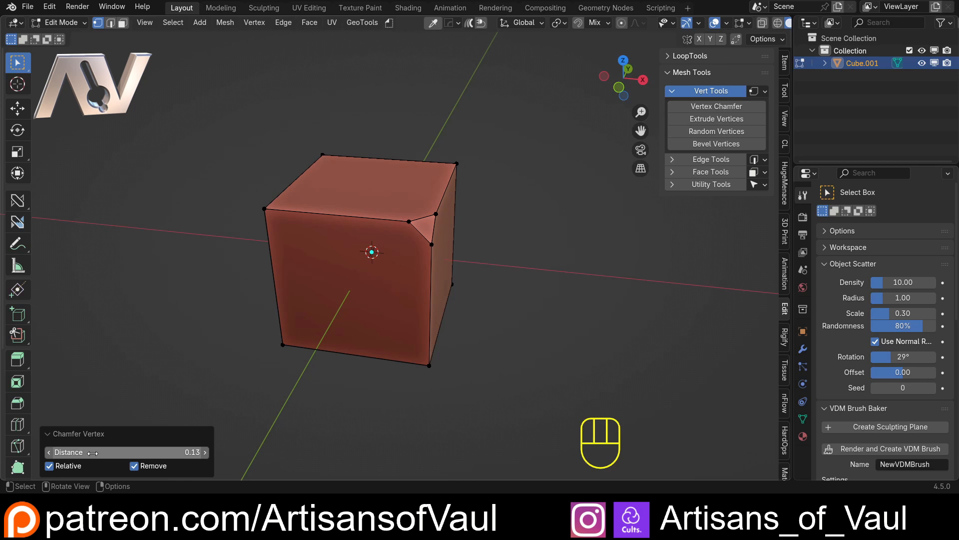
{"action": "left_click_drag", "start_coordinate": [91, 452], "coordinate": [65, 452]}
{"action": "left_click", "coordinate": [51, 466]}
{"action": "left_click_drag", "start_coordinate": [107, 150], "coordinate": [119, 147]}
{"action": "scroll", "coordinate": [391, 186], "scroll_direction": "up", "scroll_amount": 1}
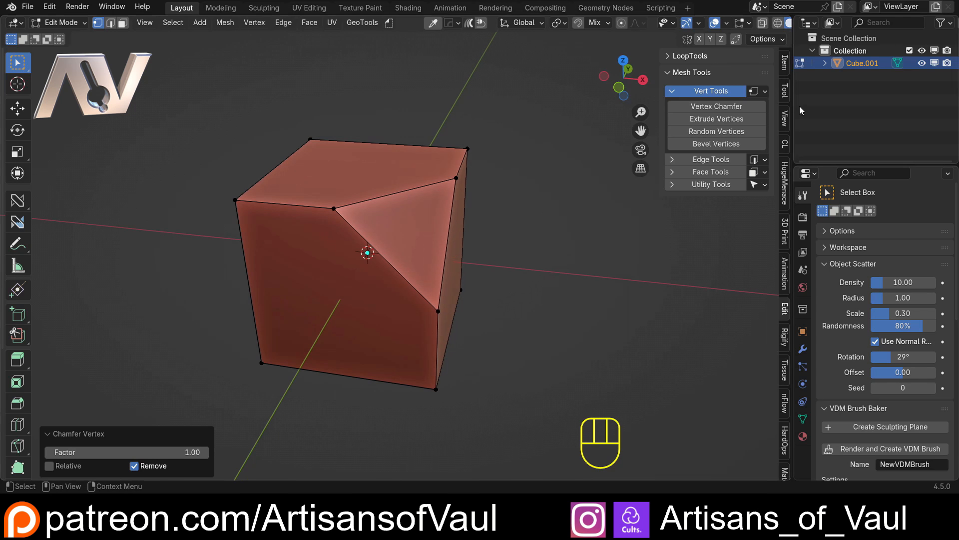
Disable Remove for the chamfer, set Factor to 1.00 and Displace to about -0.93, and undo the chamfer.
{"action": "middle_click_drag", "start_coordinate": [326, 247], "coordinate": [362, 238]}
{"action": "middle_click_drag", "start_coordinate": [281, 275], "coordinate": [413, 198]}
{"action": "left_click", "coordinate": [135, 466]}
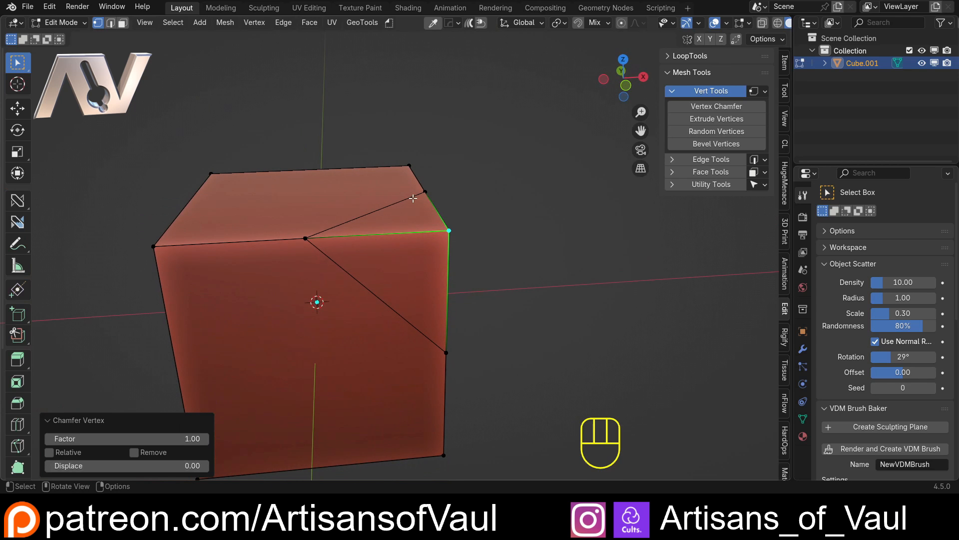
{"action": "middle_click_drag", "start_coordinate": [464, 234], "coordinate": [325, 255]}
{"action": "left_click_drag", "start_coordinate": [143, 438], "coordinate": [163, 139]}
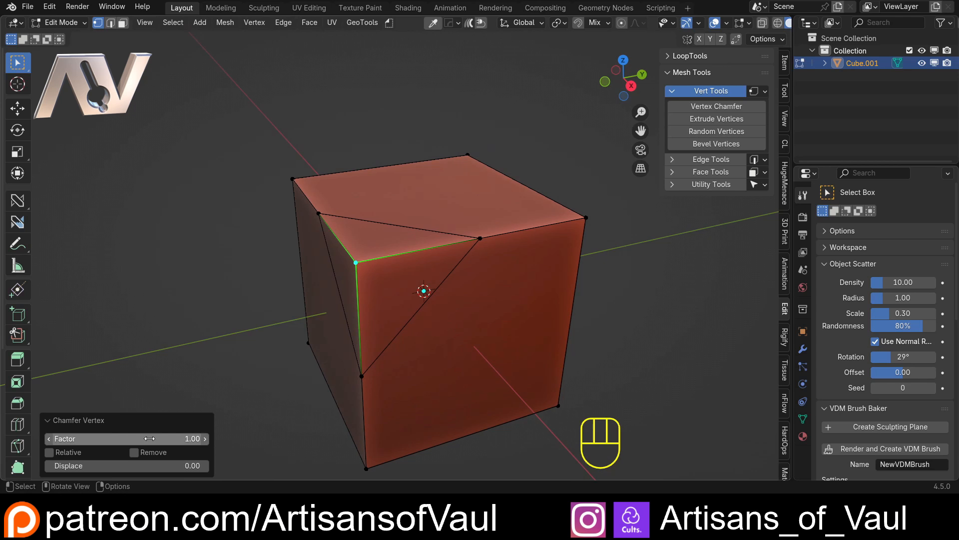
{"action": "middle_click_drag", "start_coordinate": [240, 369], "coordinate": [179, 430]}
{"action": "left_click_drag", "start_coordinate": [179, 465], "coordinate": [134, 181]}
{"action": "middle_click_drag", "start_coordinate": [350, 320], "coordinate": [490, 347]}
{"action": "key", "text": "ctrl+z"}
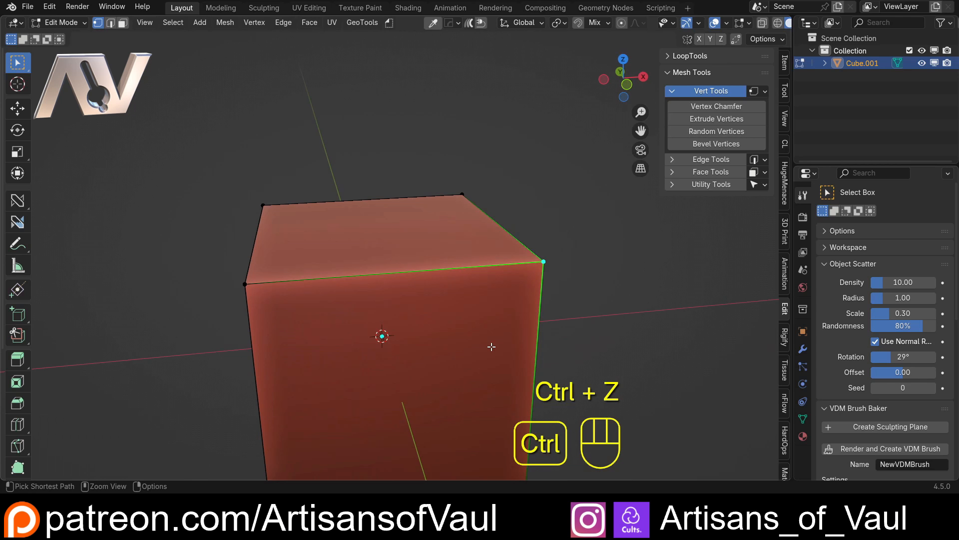
Try Vertex Chamfer on all four top corner vertices with Factor 1.00 and Displace -0.93, and undo it.
{"action": "left_click", "coordinate": [263, 205], "text": "shift"}
{"action": "left_click", "coordinate": [463, 195], "text": "shift"}
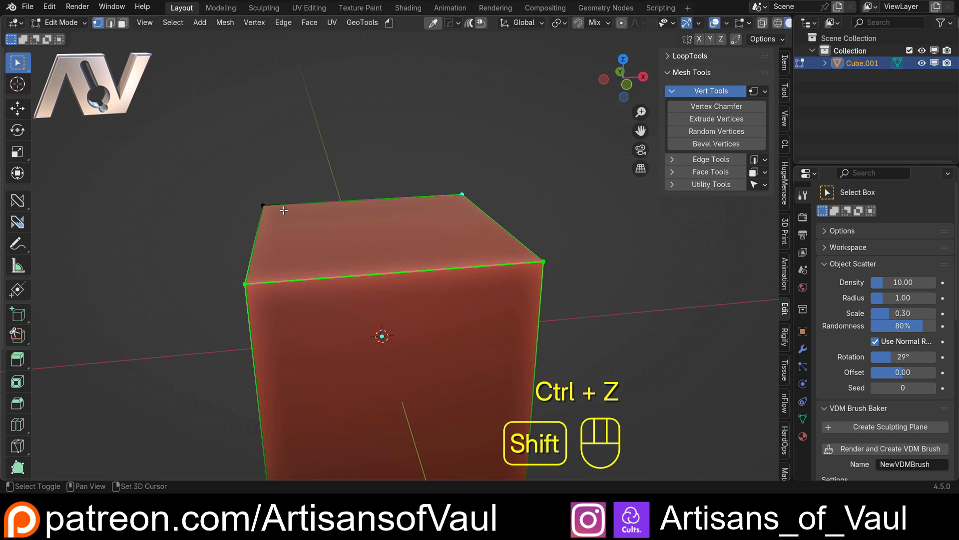
{"action": "left_click", "coordinate": [737, 110]}
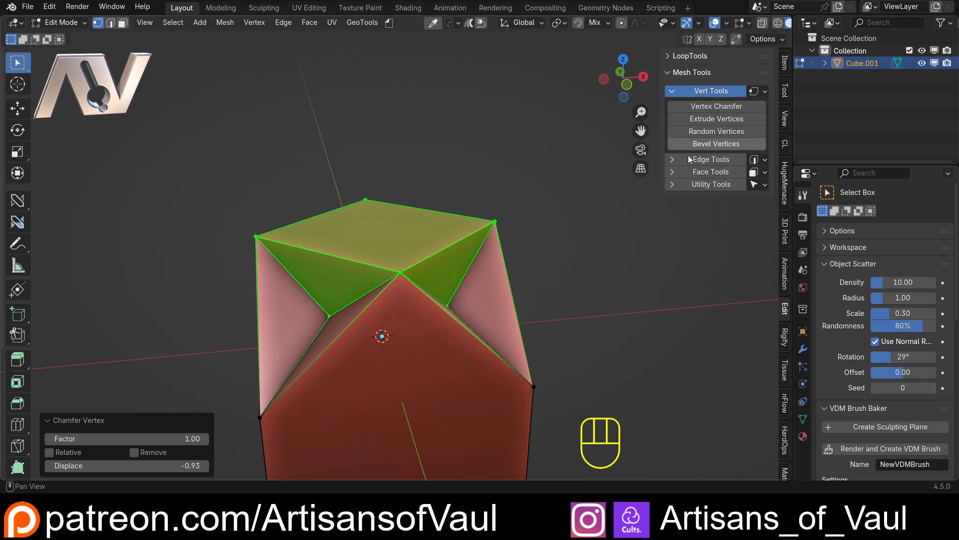
{"action": "middle_click_drag", "start_coordinate": [670, 165], "coordinate": [516, 276]}
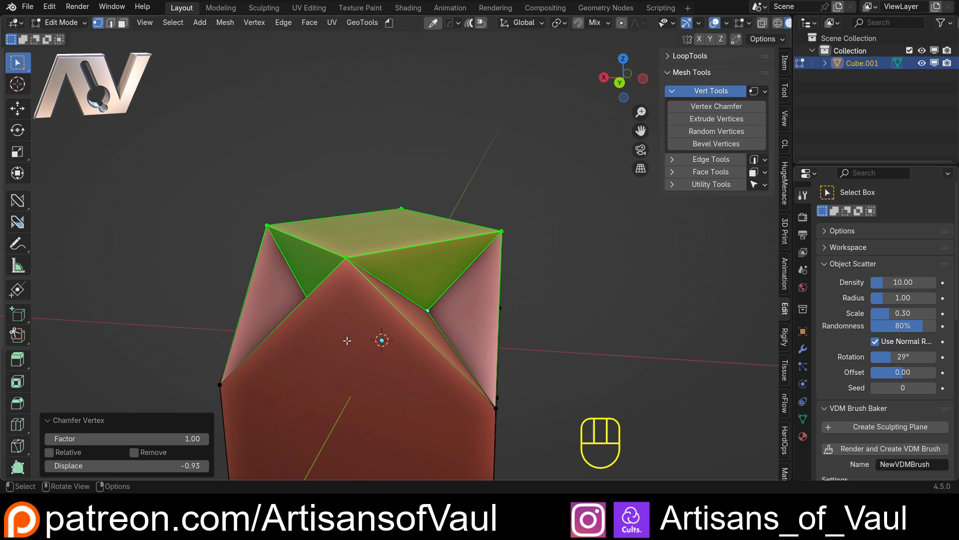
{"action": "scroll", "coordinate": [367, 300], "scroll_direction": "down", "scroll_amount": 3}
{"action": "middle_click_drag", "start_coordinate": [368, 299], "coordinate": [381, 328]}
{"action": "scroll", "coordinate": [308, 341], "scroll_direction": "up", "scroll_amount": 3}
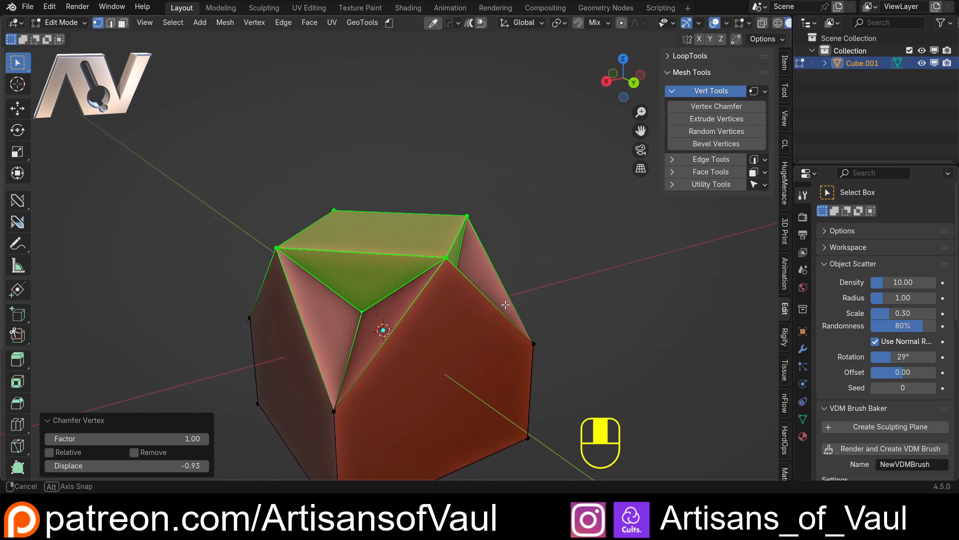
{"action": "key", "text": "ctrl+z"}
Try Extrude Vertices on a single top corner, moving it about 0.42, -0.70, 0.45 in X, Y, Z, and undo it.
{"action": "middle_click_drag", "start_coordinate": [377, 263], "coordinate": [404, 272]}
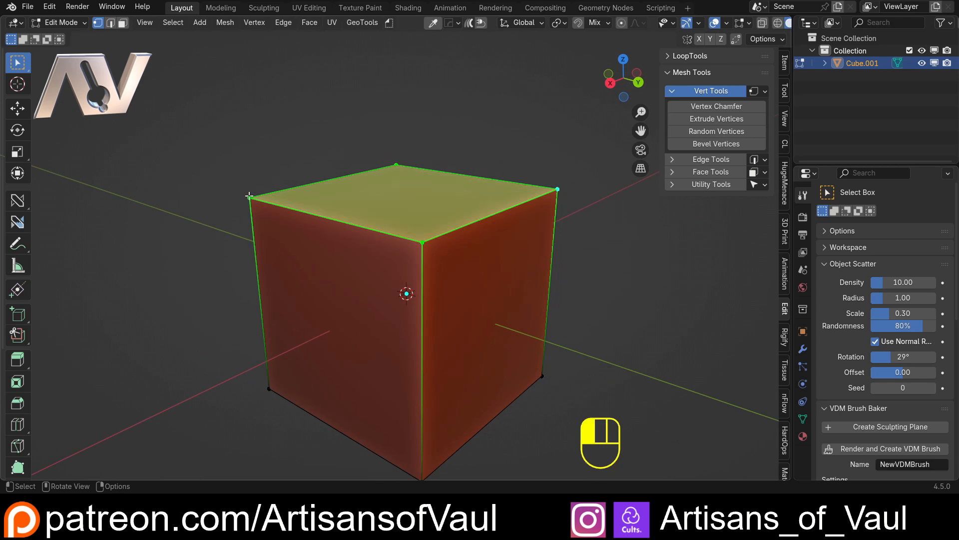
{"action": "key", "text": "ctrl+z"}
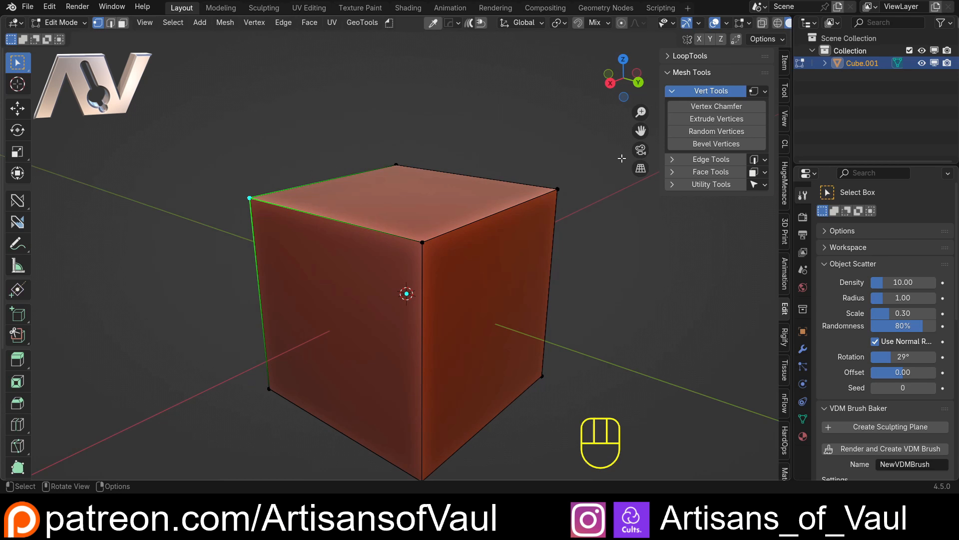
{"action": "left_click", "coordinate": [723, 118]}
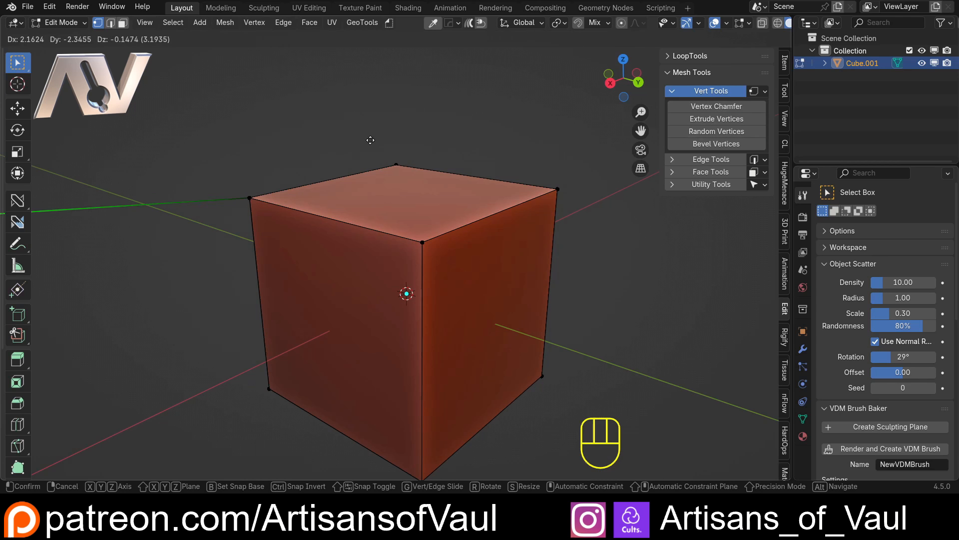
{"action": "left_click", "coordinate": [634, 70]}
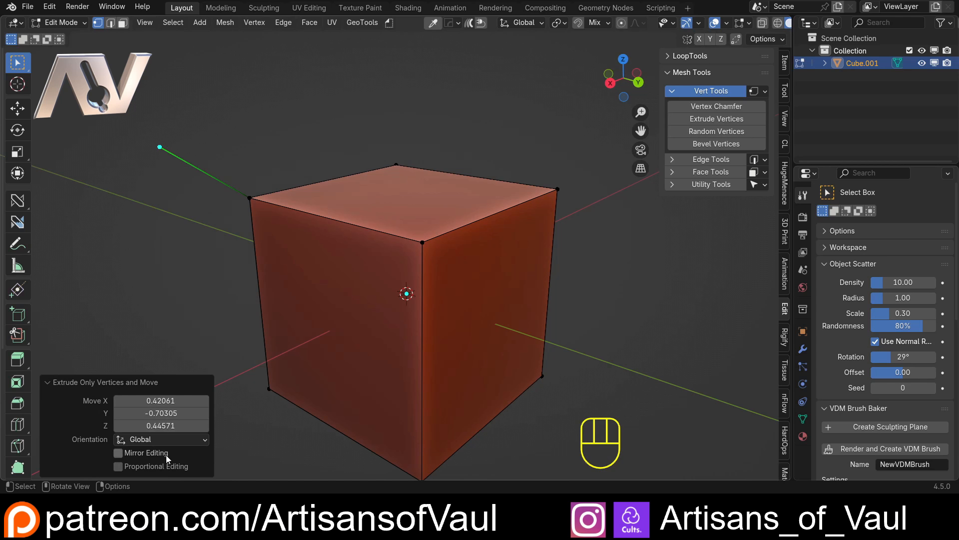
{"action": "key", "text": "ctrl+z"}
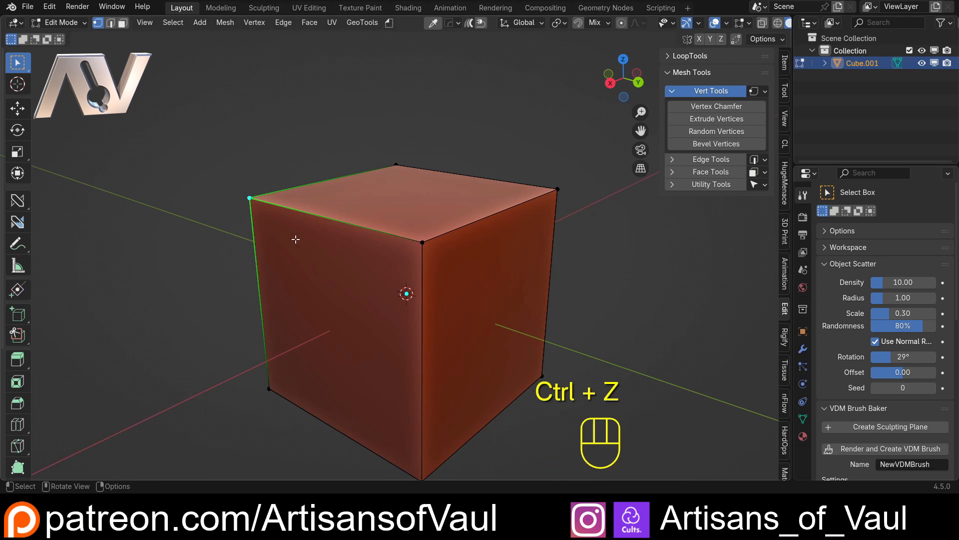
Try the built-in Extrude on the selected top corner, moving it about 0.30, -0.58, 0.46 in X, Y, Z, and undo it.
{"action": "key", "text": "e"}
{"action": "left_click", "coordinate": [260, 190]}
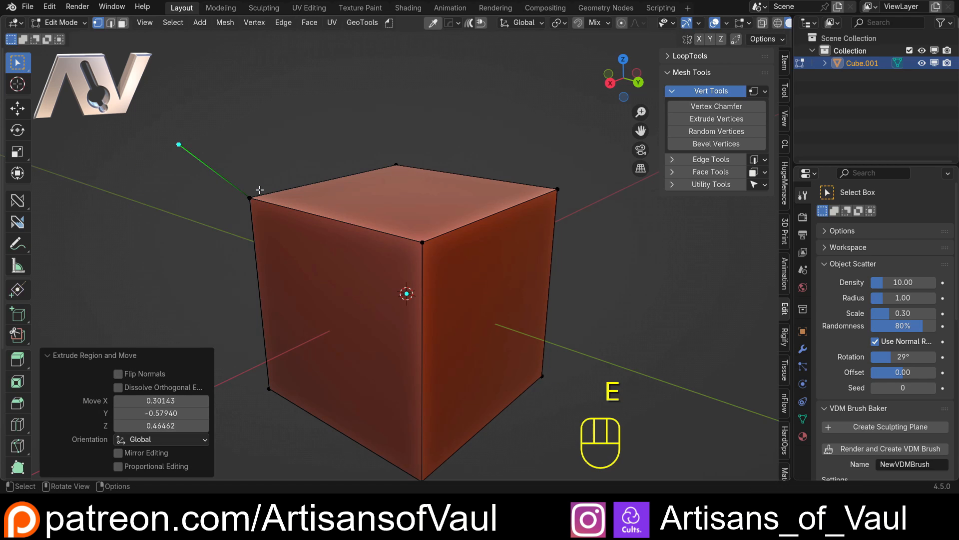
{"action": "key", "text": "ctrl+z"}
Try Extrude Vertices on the corner with Y move about -0.33 and Proportional Editing enabled, and undo it.
{"action": "key", "text": "e"}
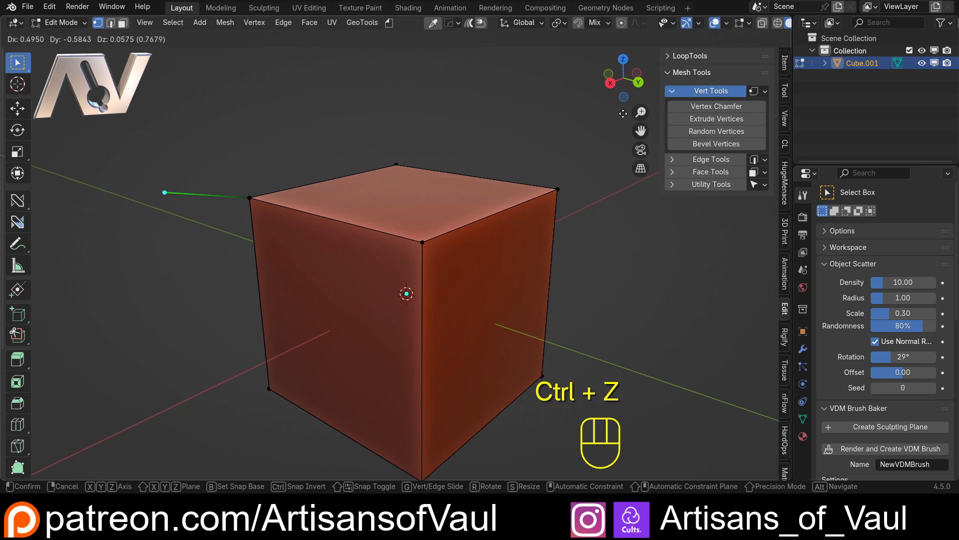
{"action": "left_click", "coordinate": [614, 75]}
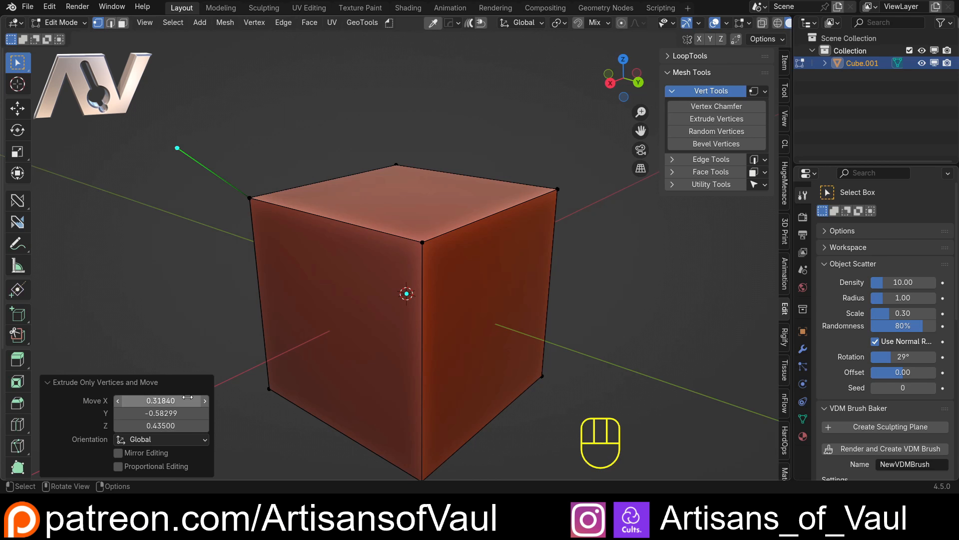
{"action": "left_click_drag", "start_coordinate": [161, 413], "coordinate": [170, 413]}
{"action": "left_click", "coordinate": [118, 466]}
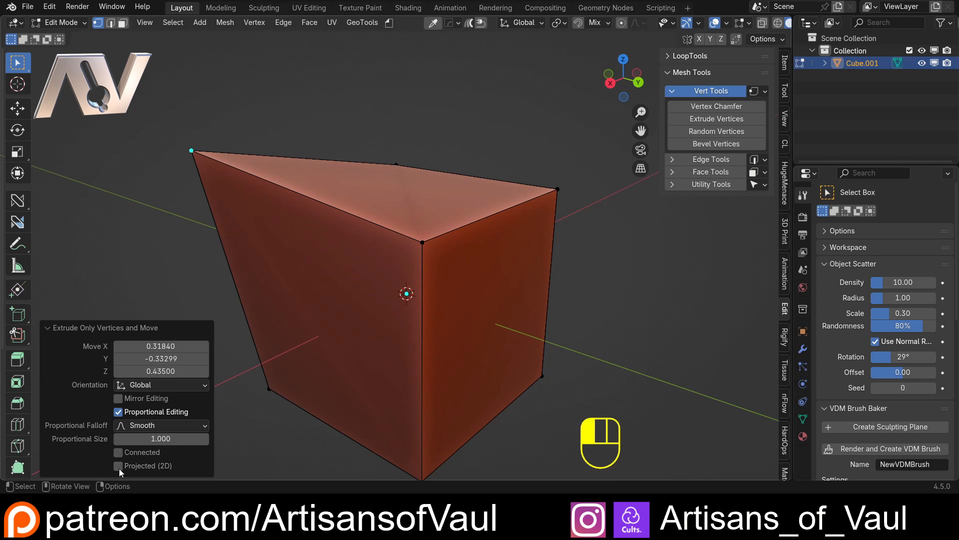
{"action": "middle_click_drag", "start_coordinate": [298, 255], "coordinate": [285, 155]}
{"action": "middle_click_drag", "start_coordinate": [245, 215], "coordinate": [314, 262]}
{"action": "key", "text": "ctrl+z"}
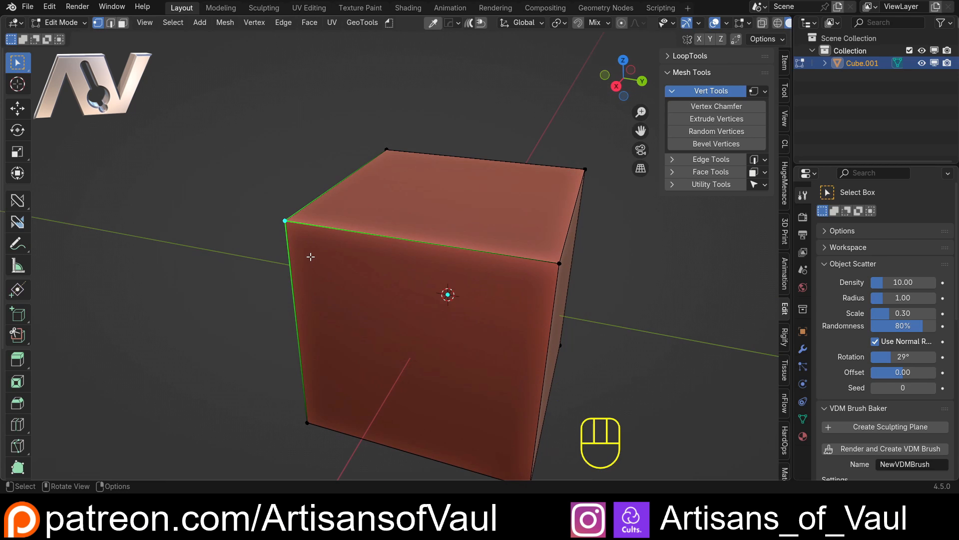
Select the three edges meeting at that top corner and subdivide them with 6 cuts.
{"action": "key", "text": "Tab"}
{"action": "left_click", "coordinate": [319, 323]}
{"action": "left_click", "coordinate": [324, 228]}
{"action": "left_click", "coordinate": [326, 210], "text": "shift"}
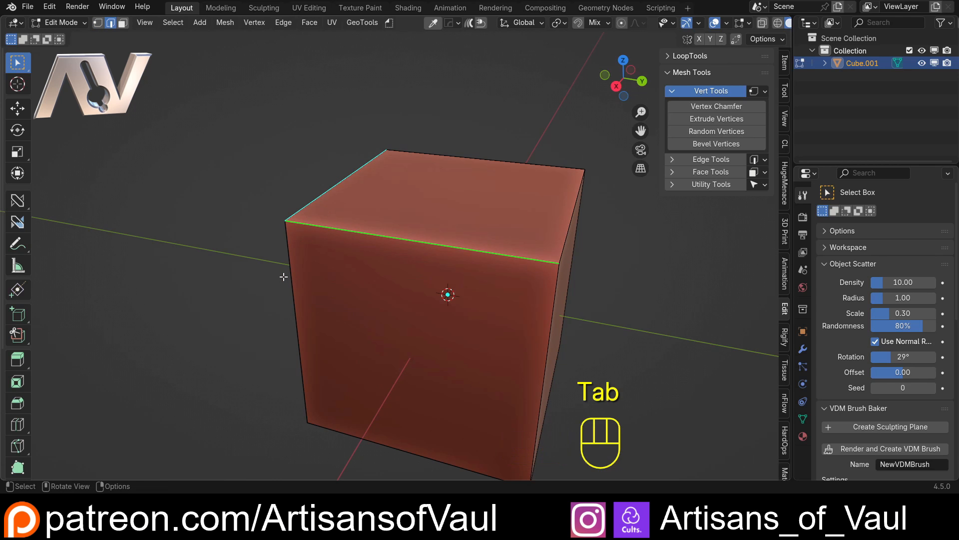
{"action": "left_click", "coordinate": [285, 274], "text": "shift"}
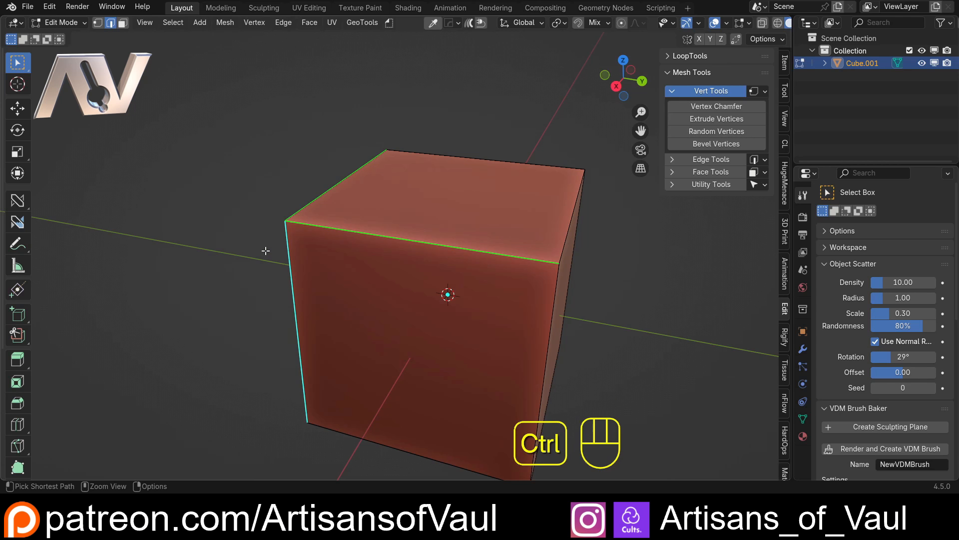
{"action": "key", "text": "ctrl+e"}
{"action": "left_click", "coordinate": [237, 126]}
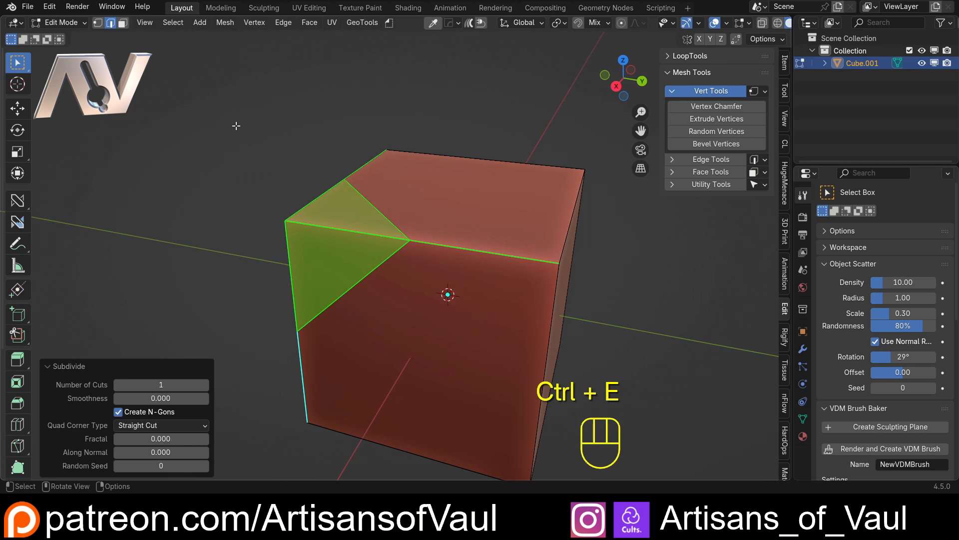
{"action": "left_click_drag", "start_coordinate": [200, 385], "coordinate": [315, 296]}
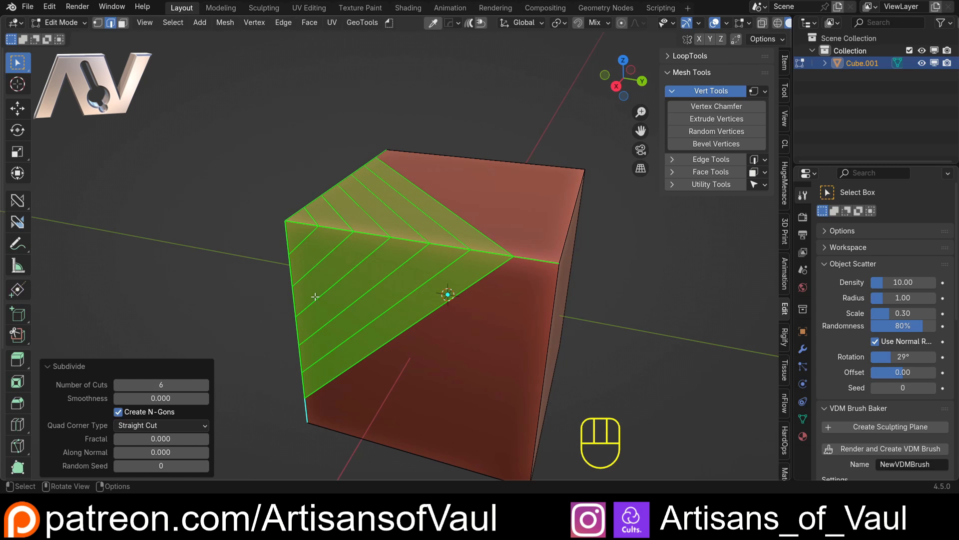
Extrude only the corner vertex by about 0.13, -0.92, 0.45 in X, Y, Z with Proportional Editing enabled.
{"action": "key", "text": "ctrl+Tab"}
{"action": "left_click", "coordinate": [318, 226]}
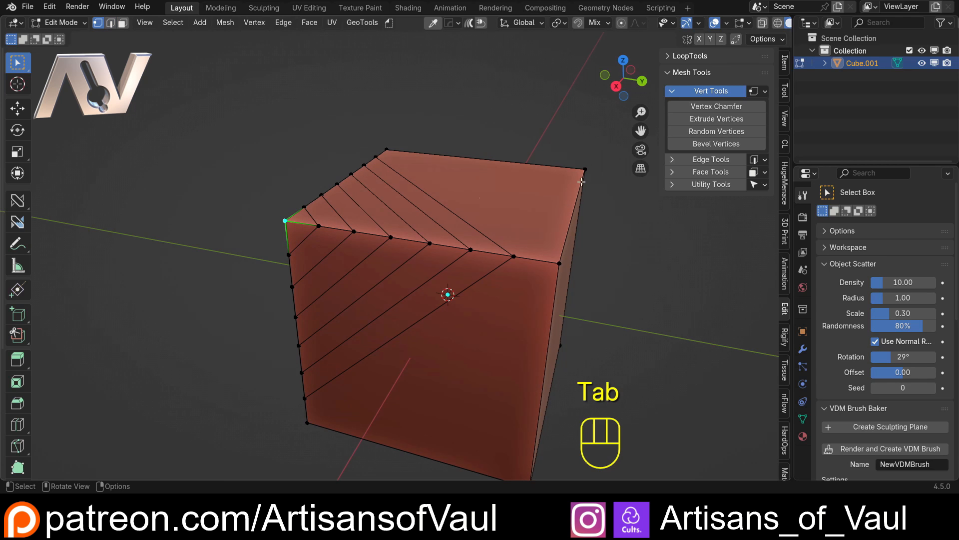
{"action": "left_click", "coordinate": [706, 120]}
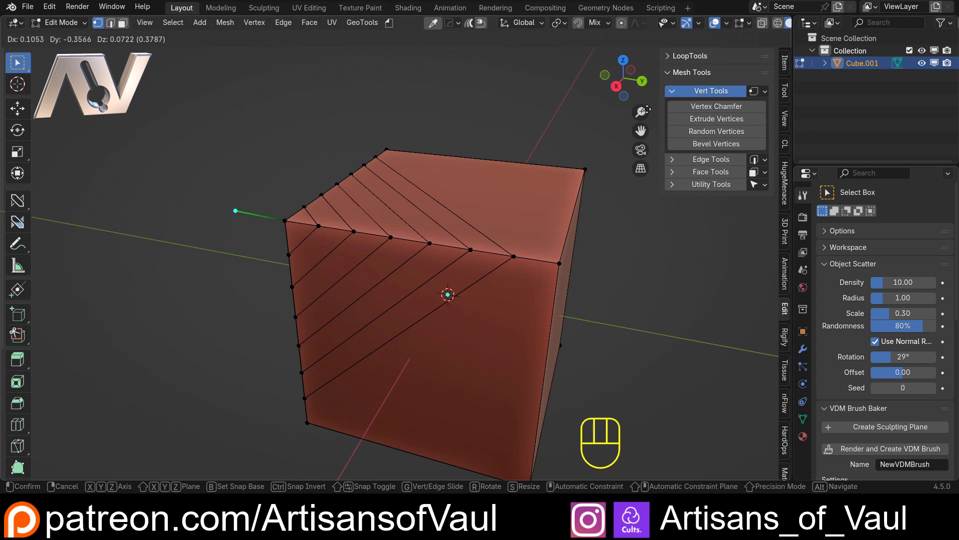
{"action": "left_click", "coordinate": [585, 57]}
{"action": "left_click", "coordinate": [118, 465]}
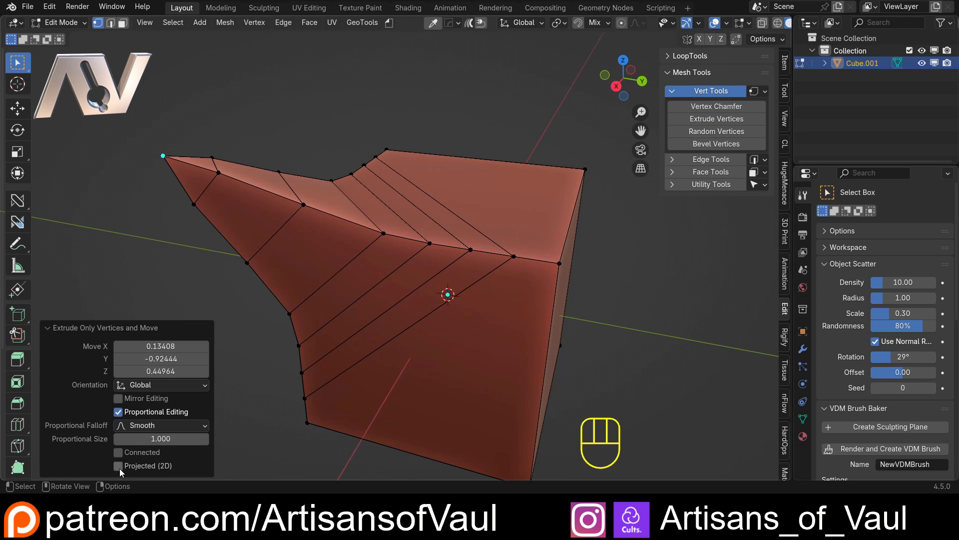
Set the extrusion's Proportional Falloff to Sharp and Proportional Size to about 2.03, and vary its Z move.
{"action": "middle_click_drag", "start_coordinate": [272, 263], "coordinate": [178, 426]}
{"action": "left_click", "coordinate": [160, 428]}
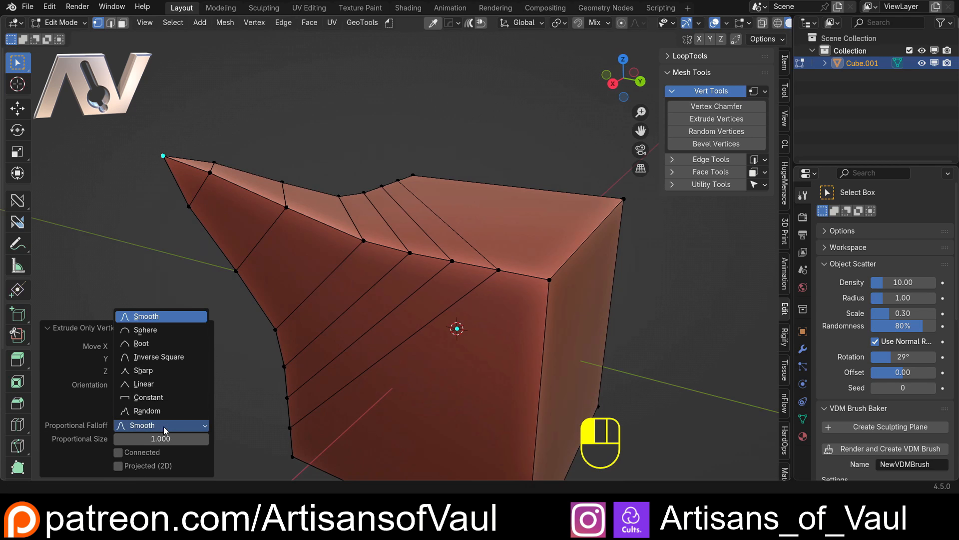
{"action": "left_click", "coordinate": [163, 370]}
{"action": "middle_click_drag", "start_coordinate": [319, 317], "coordinate": [297, 346]}
{"action": "left_click_drag", "start_coordinate": [161, 438], "coordinate": [174, 438]}
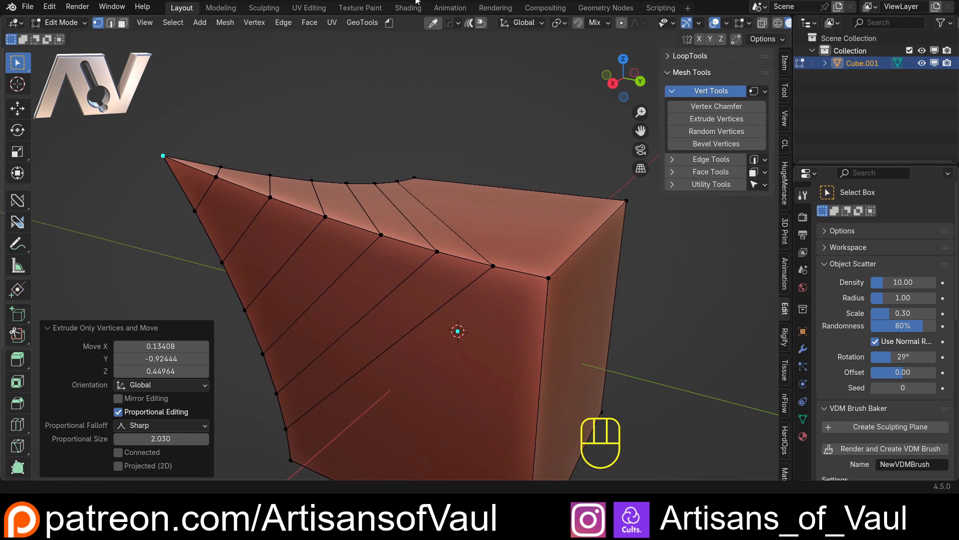
{"action": "left_click_drag", "start_coordinate": [161, 370], "coordinate": [221, 371]}
{"action": "scroll", "coordinate": [368, 250], "scroll_direction": "down", "scroll_amount": 4}
{"action": "middle_click_drag", "start_coordinate": [369, 250], "coordinate": [357, 235]}
{"action": "middle_click_drag", "start_coordinate": [423, 272], "coordinate": [345, 210]}
Undo the proportional extrusion and the edge subdivision to restore the plain cube.
{"action": "key", "text": "ctrl+z"}
{"action": "key", "text": "ctrl+z"}
{"action": "key", "text": "ctrl+z"}
Try Random Vertices on all the cube's vertices with Factor 1.00, Min XYZ 0 and Max XYZ 1.
{"action": "key", "text": "Tab"}
{"action": "left_click", "coordinate": [245, 216]}
{"action": "key", "text": "a"}
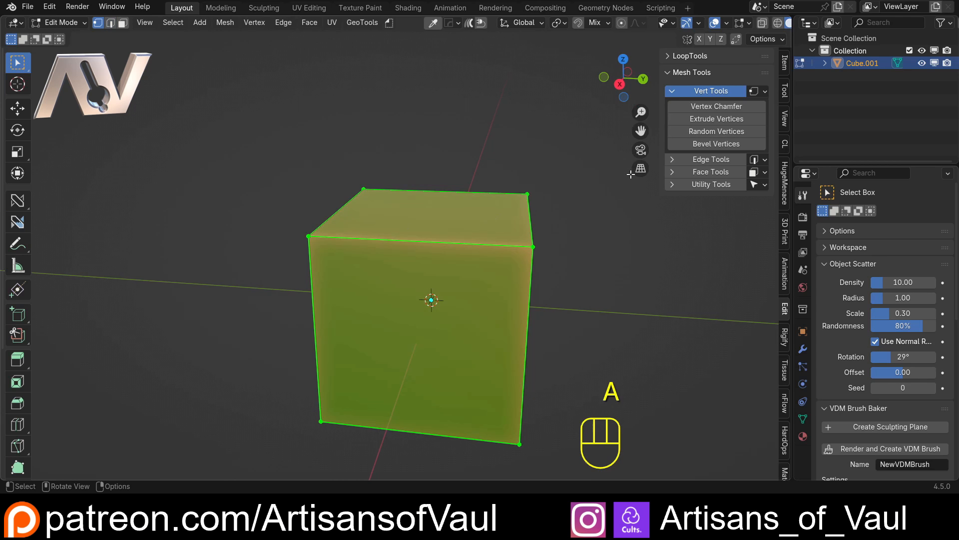
{"action": "left_click", "coordinate": [734, 131]}
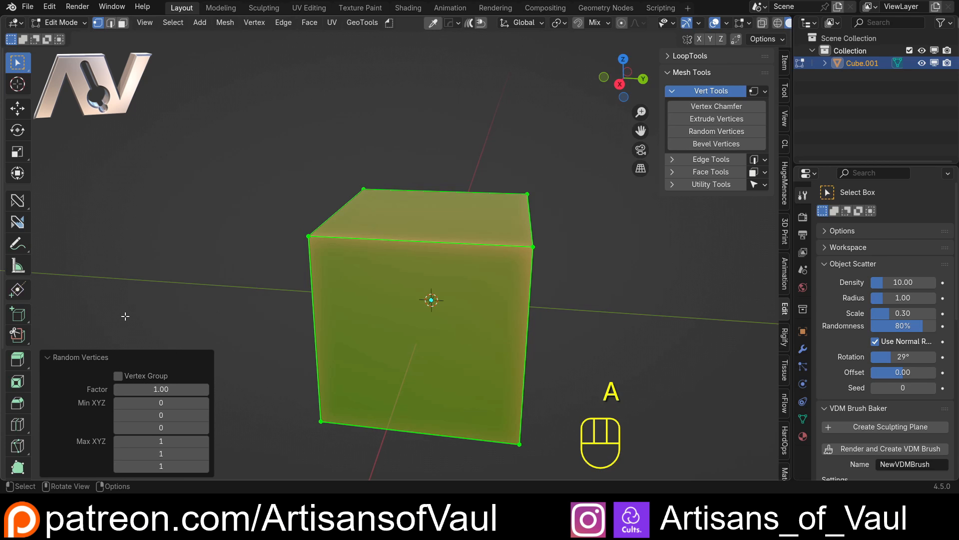
{"action": "middle_click_drag", "start_coordinate": [125, 316], "coordinate": [122, 373]}
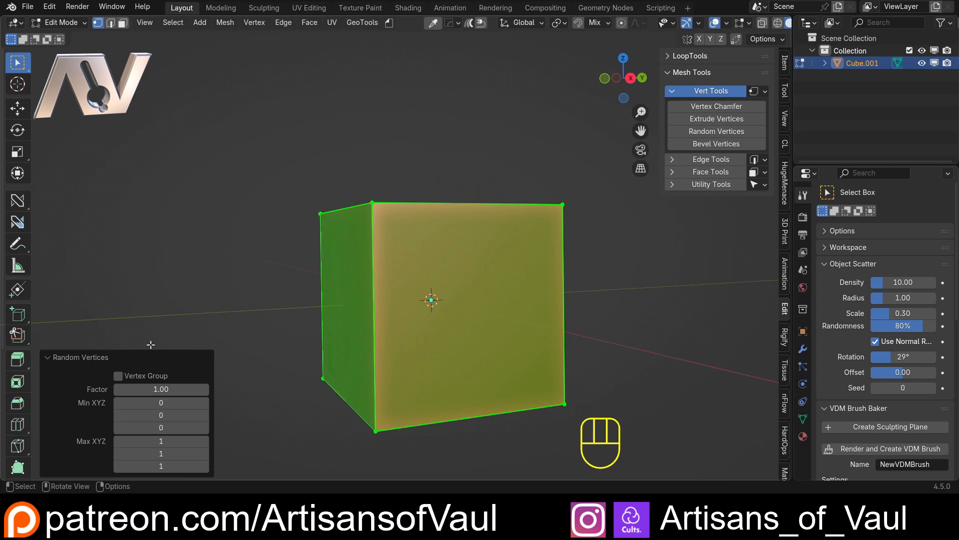
{"action": "key", "text": "a"}
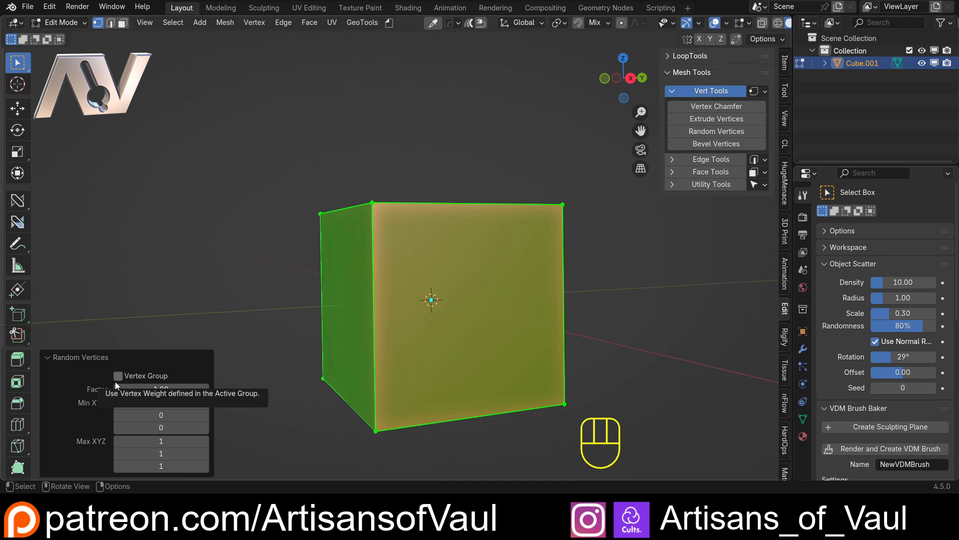
{"action": "middle_click_drag", "start_coordinate": [115, 382], "coordinate": [460, 299]}
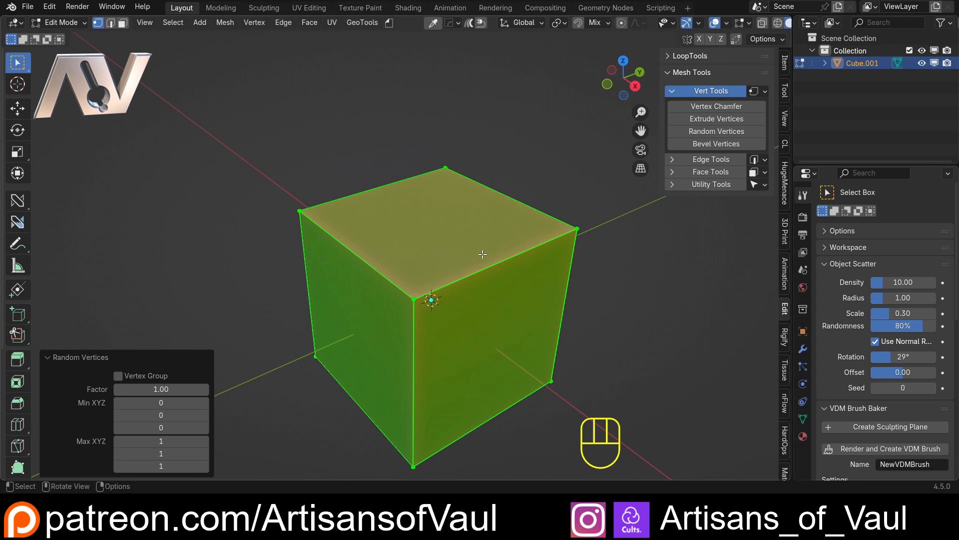
{"action": "middle_click_drag", "start_coordinate": [483, 254], "coordinate": [618, 286]}
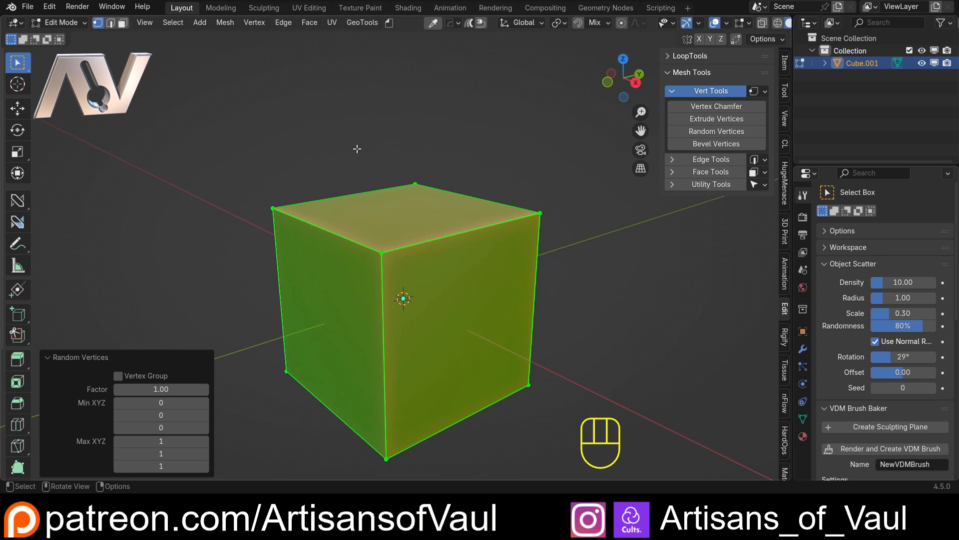
Try the built-in Select Random on the deselected cube with Random Seed 2, varying the Ratio, and undo it.
{"action": "key", "text": "alt+a"}
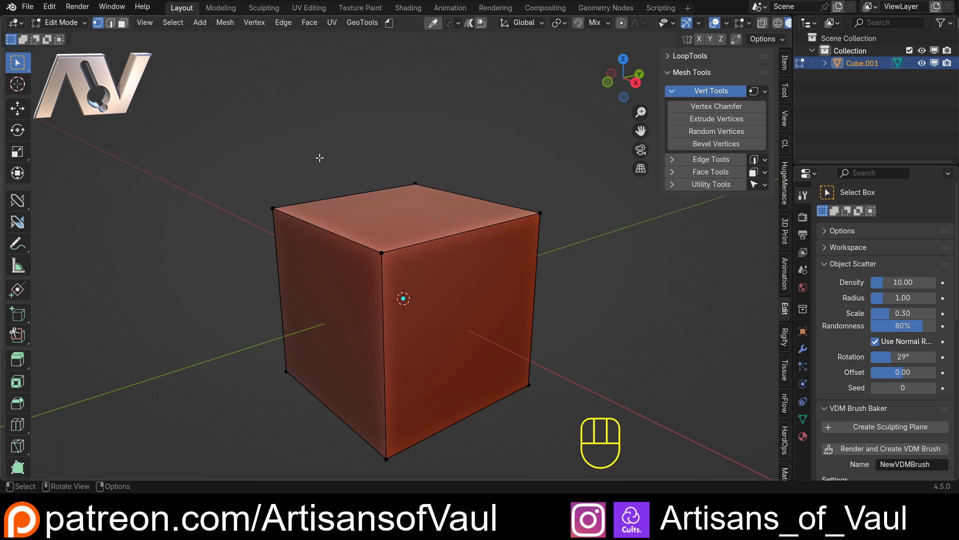
{"action": "left_click", "coordinate": [174, 23]}
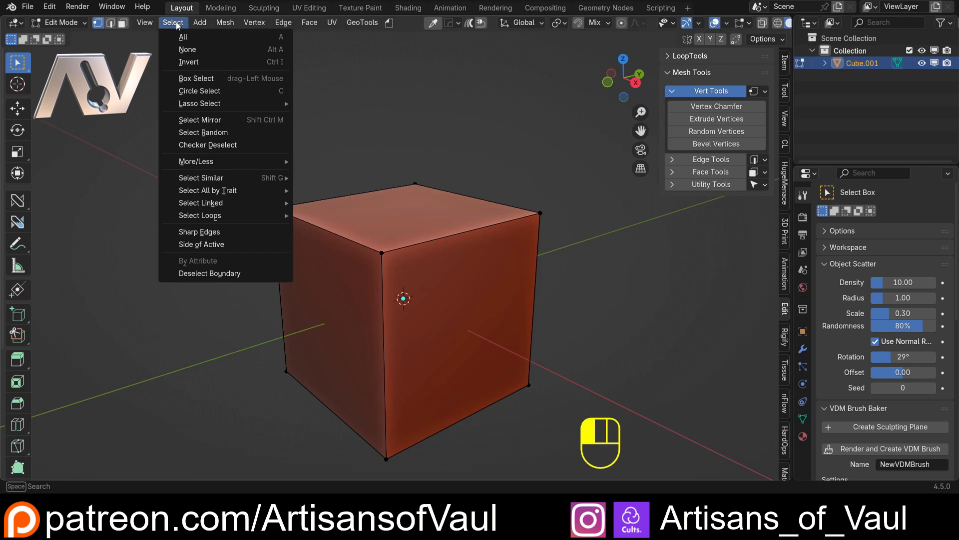
{"action": "left_click", "coordinate": [207, 133]}
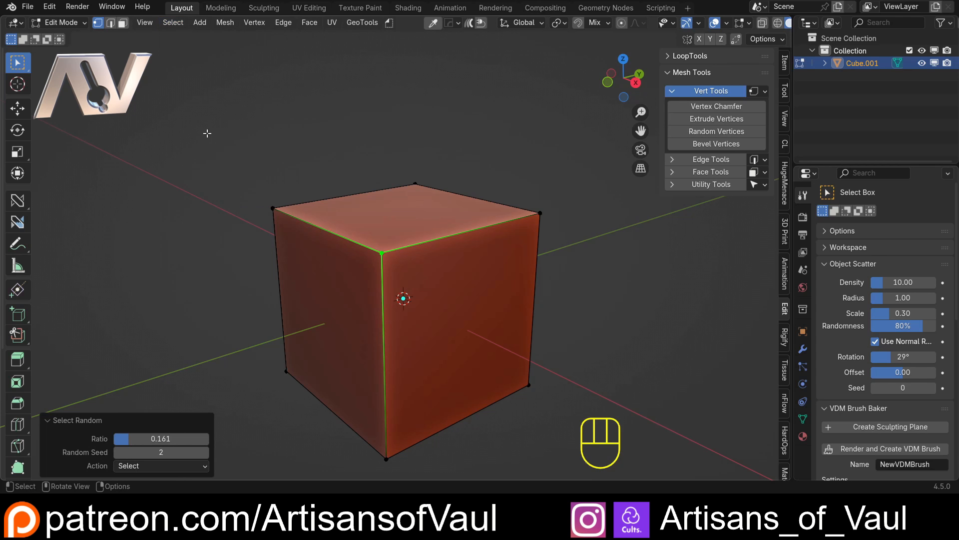
{"action": "middle_click_drag", "start_coordinate": [172, 293], "coordinate": [261, 285]}
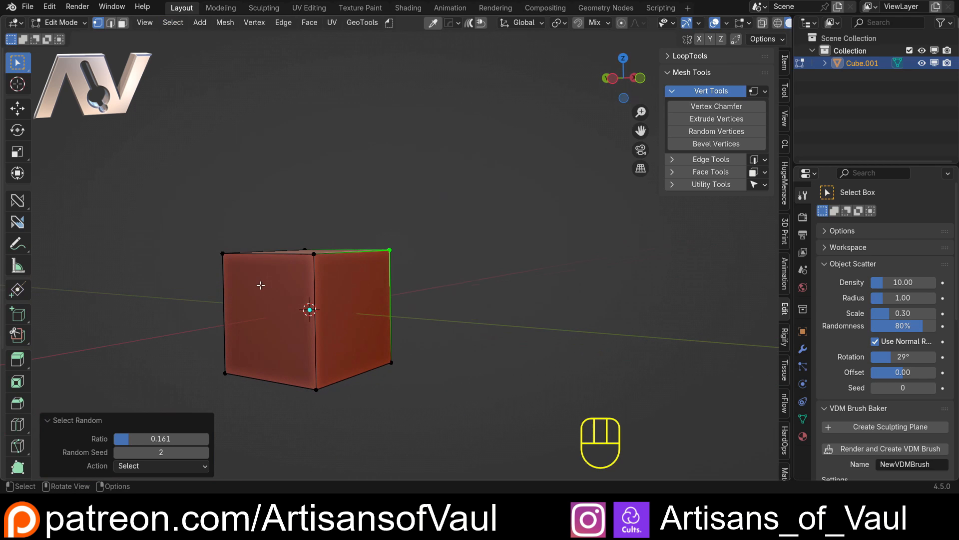
{"action": "left_click_drag", "start_coordinate": [128, 438], "coordinate": [138, 439]}
{"action": "left_click_drag", "start_coordinate": [623, 78], "coordinate": [236, 268]}
{"action": "key", "text": "ctrl+z"}
Apply Bevel Vertices to a single top corner with a width of about 0.925 and 5 segments.
{"action": "middle_click_drag", "start_coordinate": [510, 226], "coordinate": [387, 197]}
{"action": "left_click", "coordinate": [336, 207], "text": "shift"}
{"action": "left_click", "coordinate": [710, 146]}
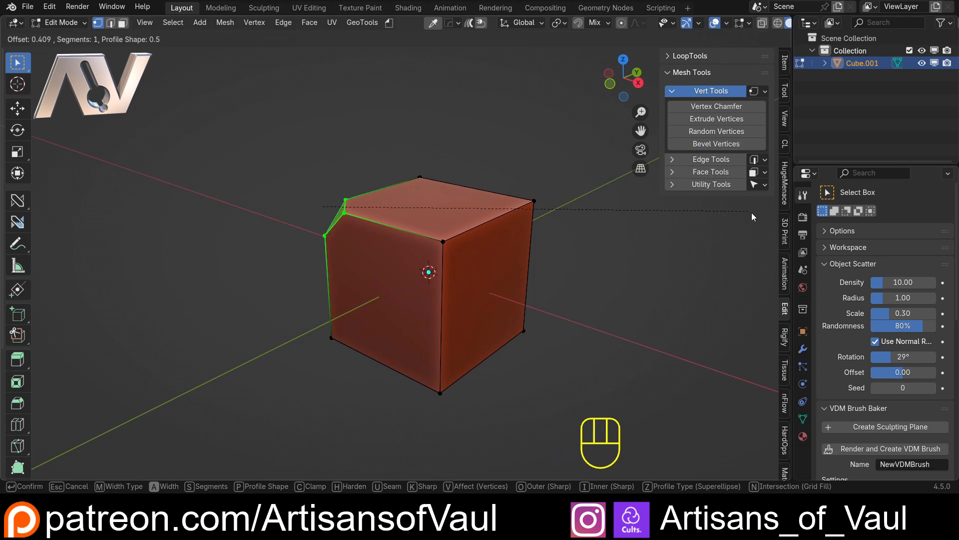
{"action": "left_click", "coordinate": [779, 250]}
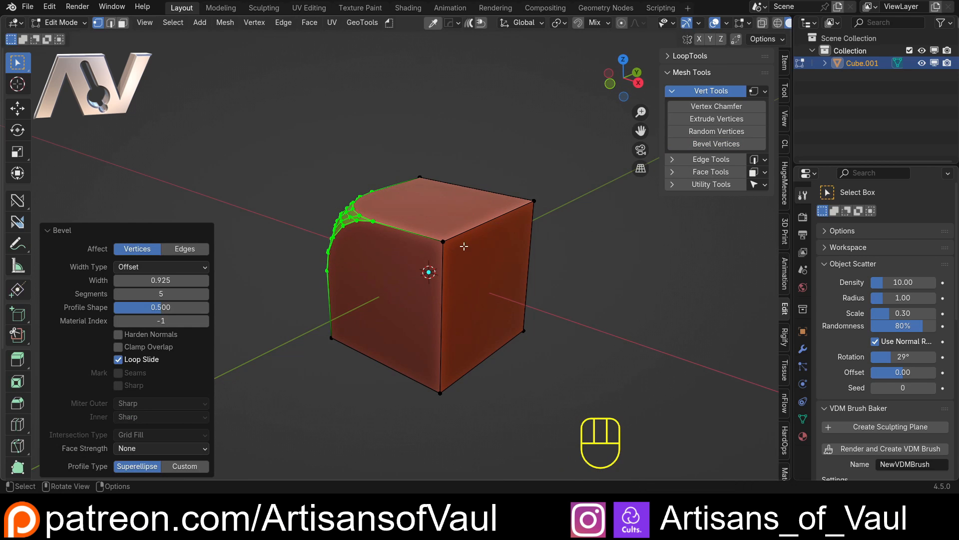
Try the built-in vertex bevel on another top corner with width about 0.987 and 5 segments, and undo both bevels.
{"action": "left_click", "coordinate": [533, 202], "text": "shift"}
{"action": "middle_click_drag", "start_coordinate": [533, 201], "coordinate": [336, 261]}
{"action": "scroll", "coordinate": [336, 262], "scroll_direction": "up", "scroll_amount": 2}
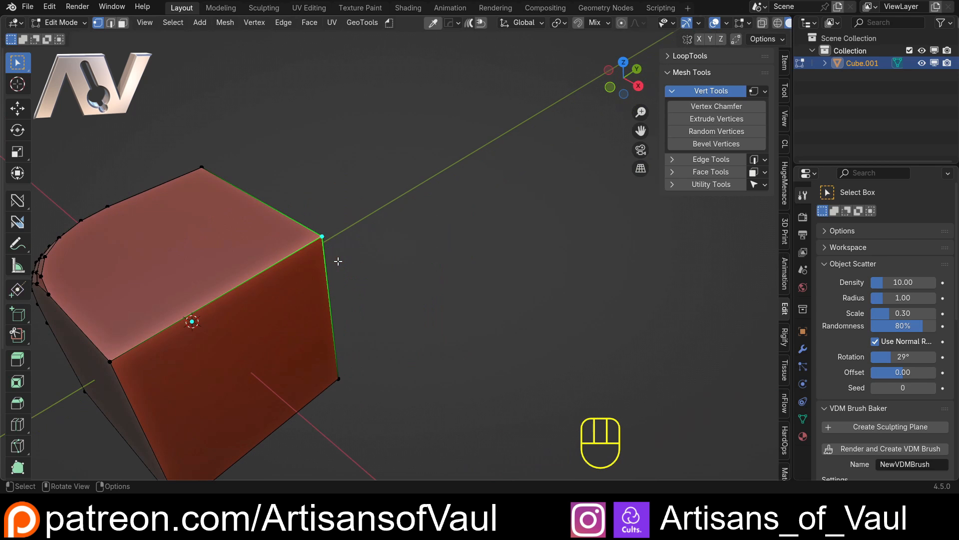
{"action": "key", "text": "shift+ctrl+b"}
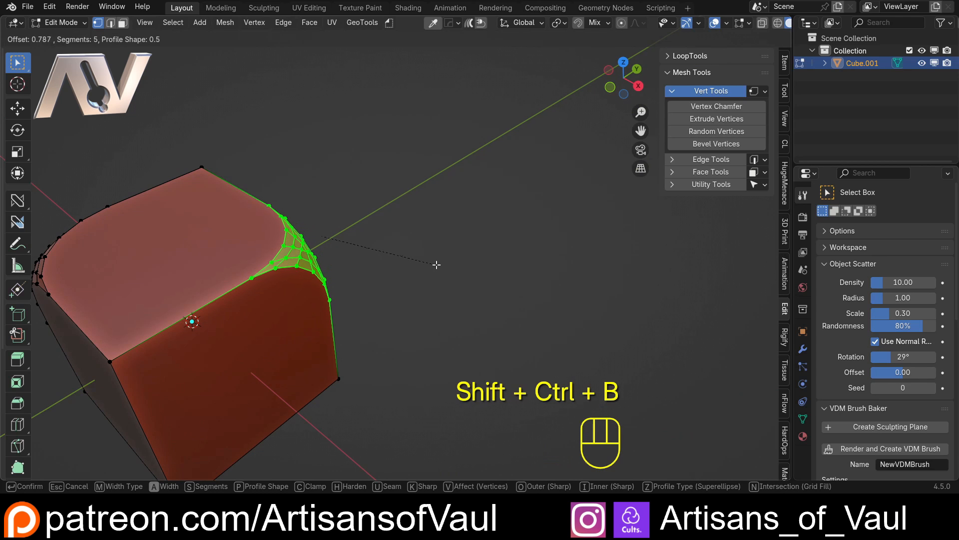
{"action": "left_click", "coordinate": [437, 263]}
{"action": "middle_click_drag", "start_coordinate": [437, 264], "coordinate": [501, 180]}
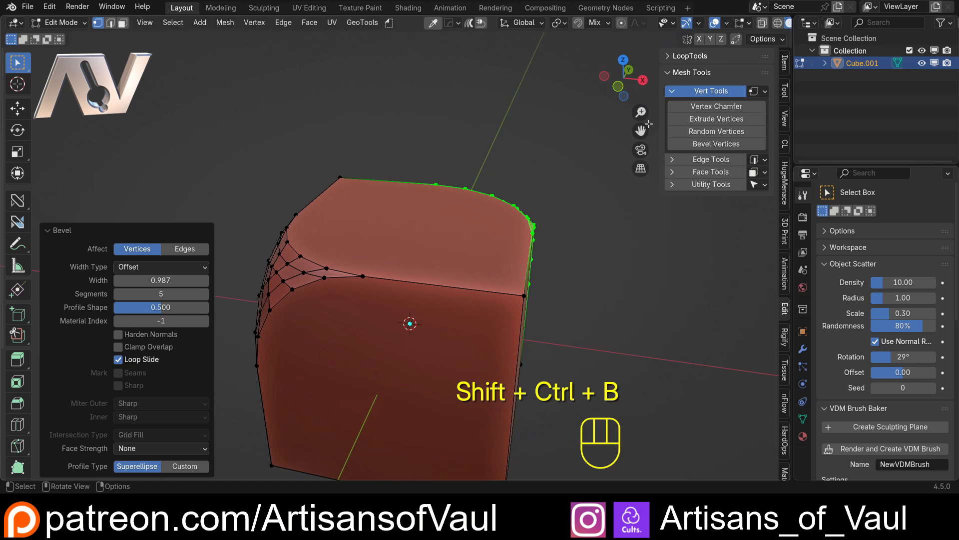
{"action": "key", "text": "ctrl+z"}
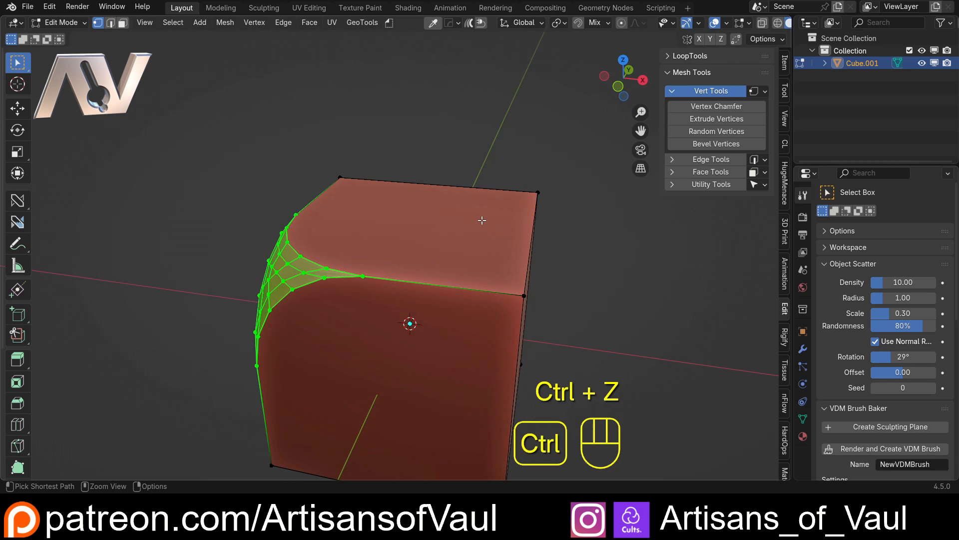
{"action": "key", "text": "ctrl+z"}
Collapse the add-on's vertex tools and expand its edge tools.
{"action": "middle_click_drag", "start_coordinate": [482, 221], "coordinate": [592, 151]}
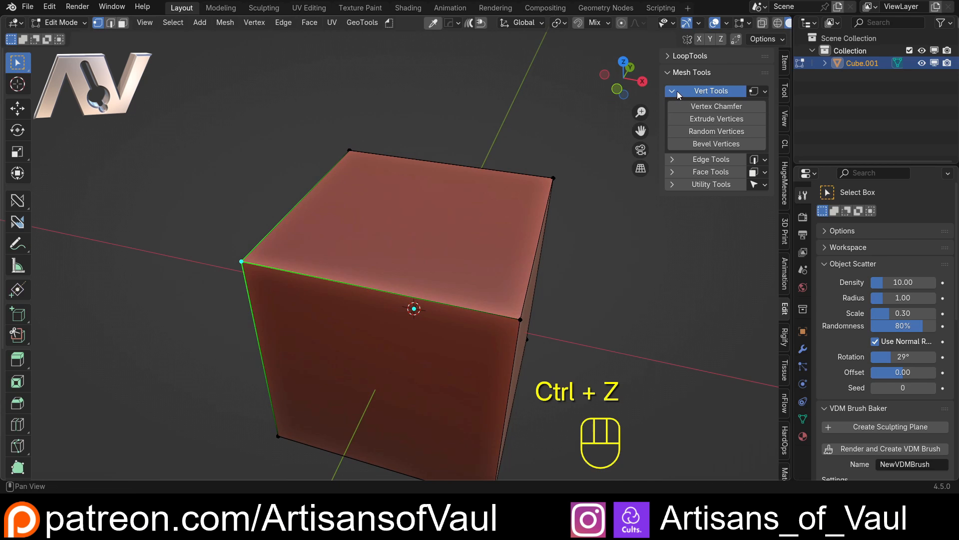
{"action": "left_click", "coordinate": [678, 91]}
{"action": "left_click", "coordinate": [700, 103]}
{"action": "middle_click_drag", "start_coordinate": [412, 210], "coordinate": [413, 183]}
{"action": "key", "text": "Tab"}
{"action": "key", "text": "Delete"}
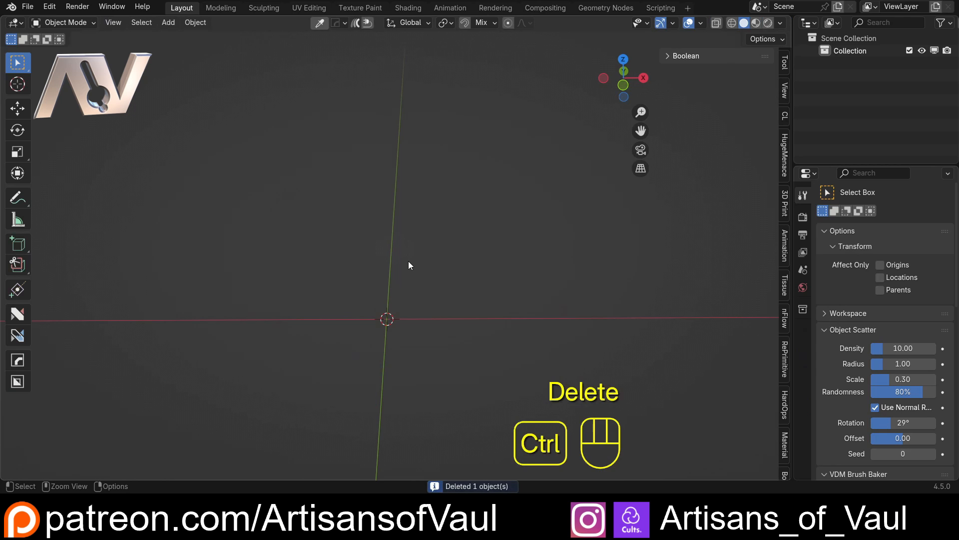
{"action": "key", "text": "ctrl+z"}
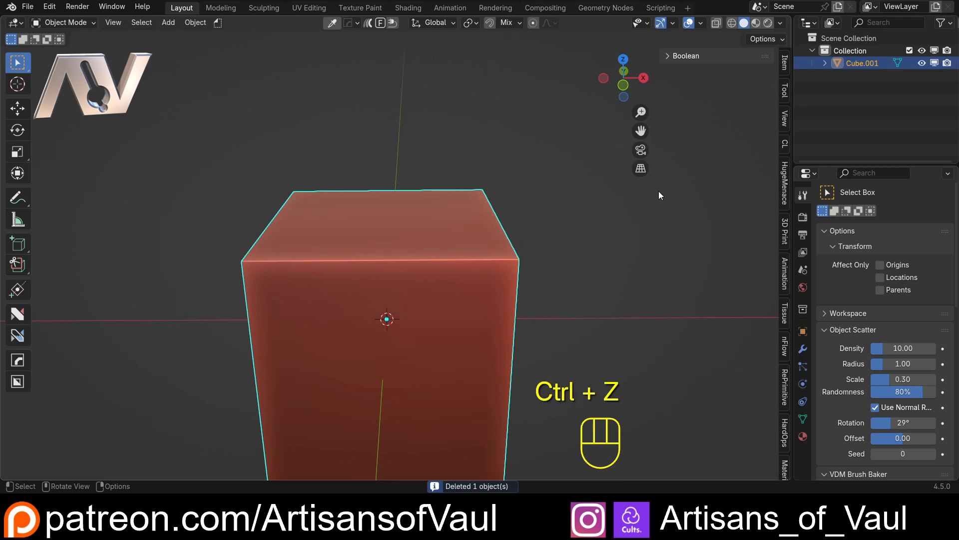
{"action": "key", "text": "Tab"}
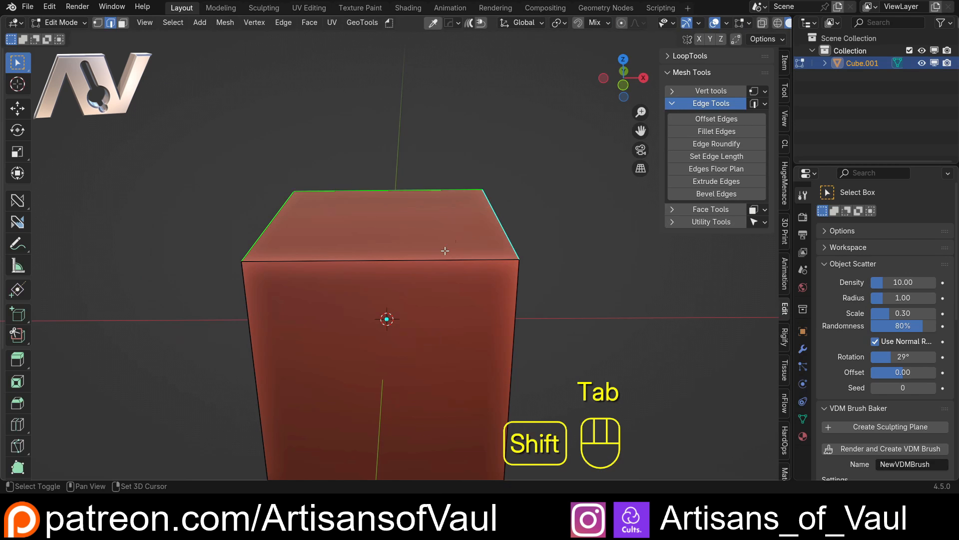
Complete the selection of the cube's four top edges and apply Offset Edges with Width 0.2000 and Angle 0°.
{"action": "left_click", "coordinate": [445, 250], "text": "shift"}
{"action": "left_click", "coordinate": [721, 118]}
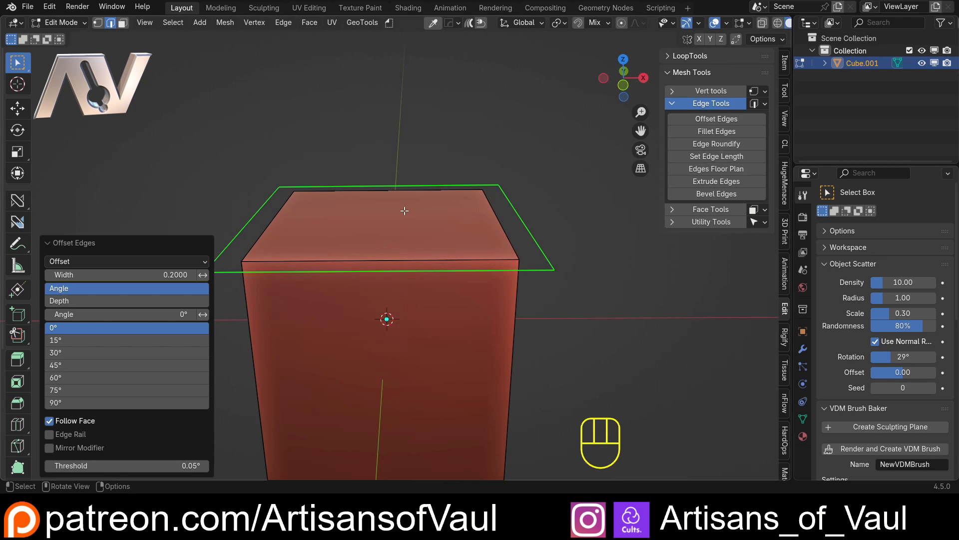
Widen the offset of the cube's top edges to 0.6600 and set its angle to 45°.
{"action": "middle_click_drag", "start_coordinate": [405, 212], "coordinate": [313, 257]}
{"action": "scroll", "coordinate": [386, 220], "scroll_direction": "down", "scroll_amount": 3}
{"action": "left_click_drag", "start_coordinate": [120, 275], "coordinate": [143, 281]}
{"action": "middle_click_drag", "start_coordinate": [245, 319], "coordinate": [293, 295]}
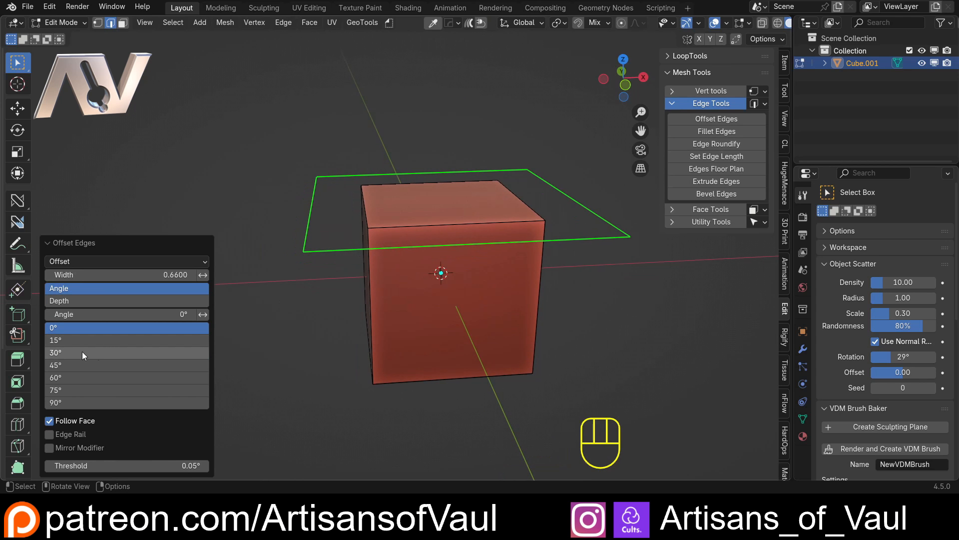
{"action": "left_click", "coordinate": [155, 365]}
{"action": "middle_click_drag", "start_coordinate": [350, 280], "coordinate": [386, 267]}
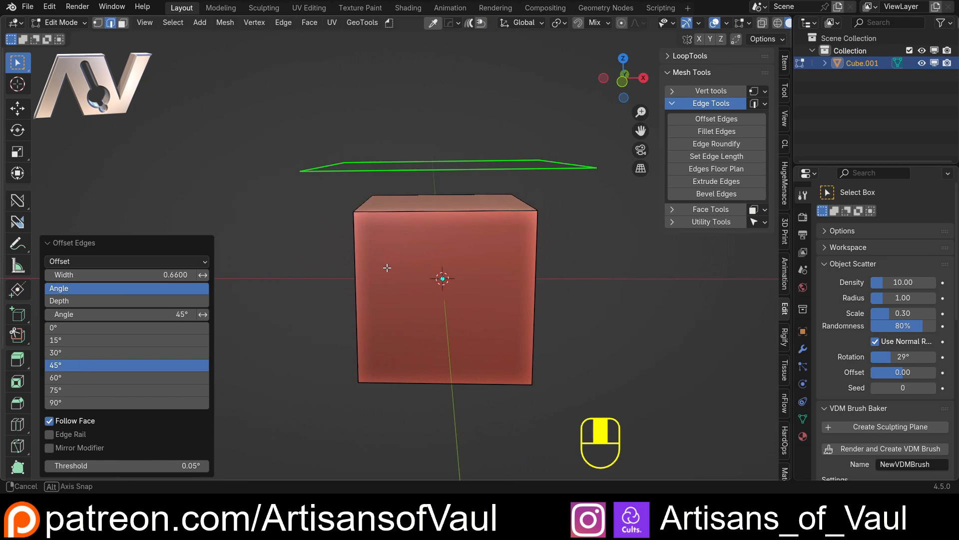
Adjust the edge offset width to about 0.52 in a straight-on side view, and undo the offset.
{"action": "left_click", "coordinate": [624, 81]}
{"action": "middle_click_drag", "start_coordinate": [450, 195], "coordinate": [397, 241], "text": "shift"}
{"action": "scroll", "coordinate": [397, 242], "scroll_direction": "up", "scroll_amount": 2}
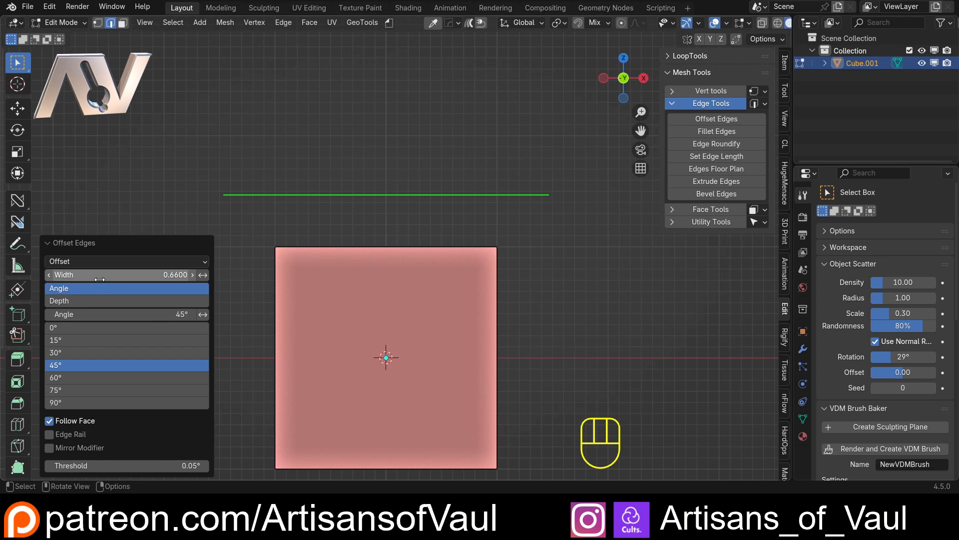
{"action": "left_click_drag", "start_coordinate": [128, 275], "coordinate": [95, 305]}
{"action": "middle_click_drag", "start_coordinate": [370, 280], "coordinate": [361, 223]}
{"action": "key", "text": "ctrl+z"}
Leave edit mode, delete the cube, and add a mesh plane.
{"action": "key", "text": "Tab"}
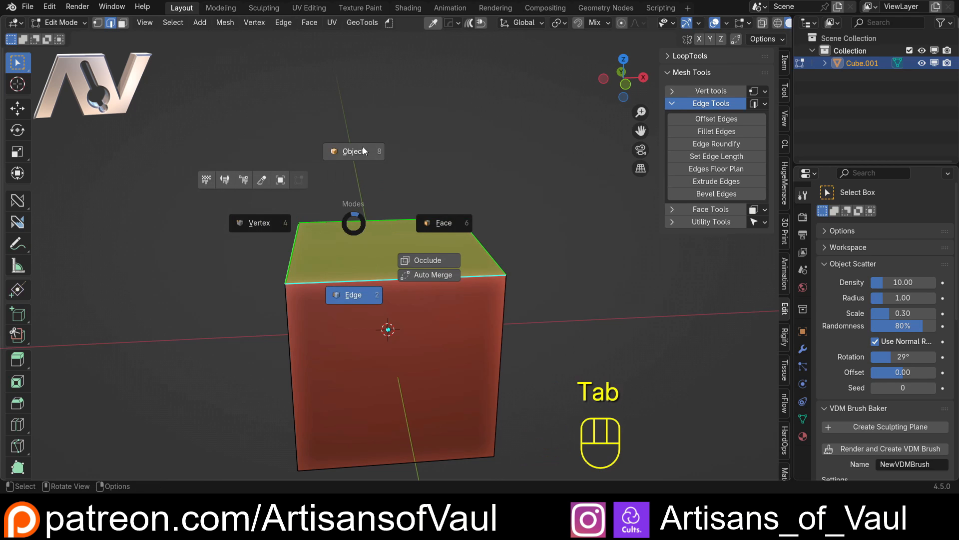
{"action": "key", "text": "Delete"}
{"action": "key", "text": "shift+a"}
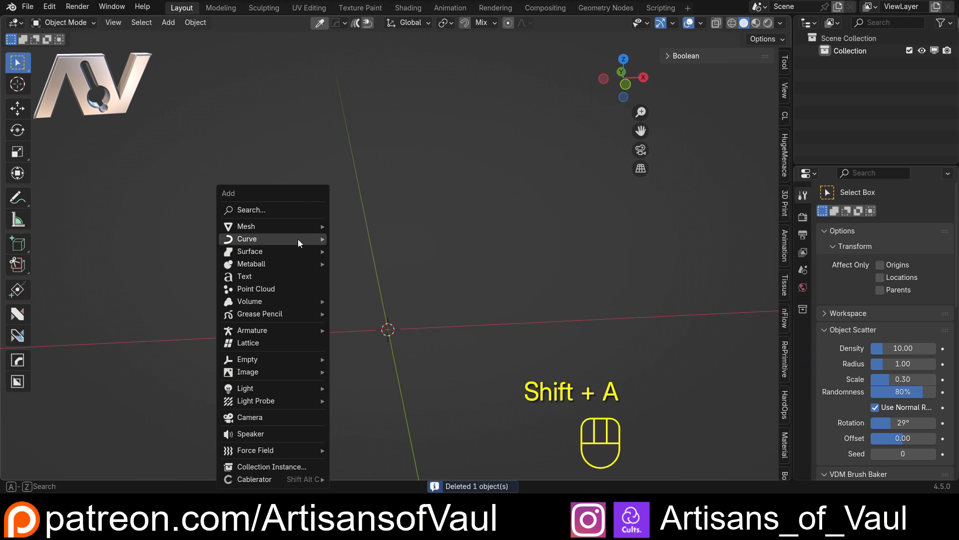
{"action": "mouse_move", "coordinate": [298, 239]}
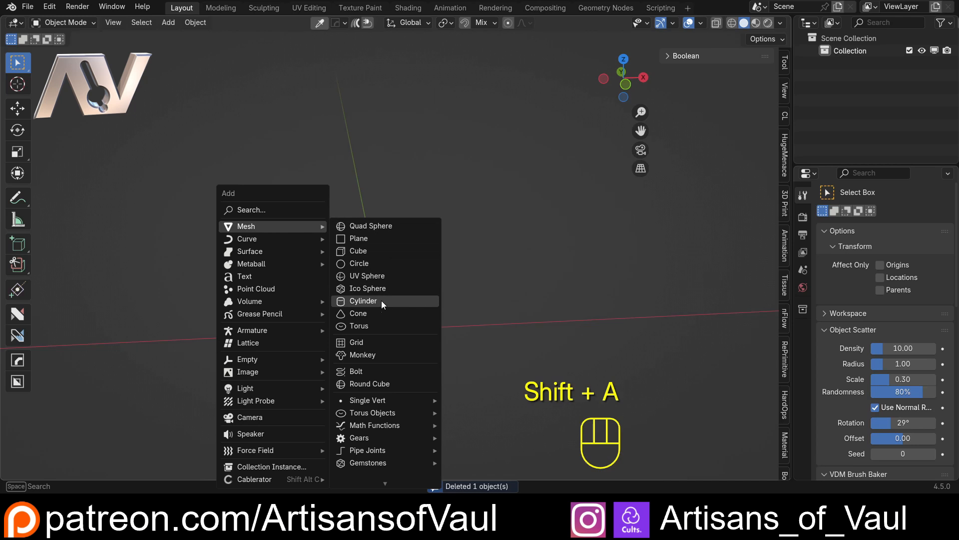
{"action": "left_click", "coordinate": [385, 239]}
Delete the plane's far edge in edge select mode, leaving an open U-shaped outline of three edges.
{"action": "key", "text": "Tab"}
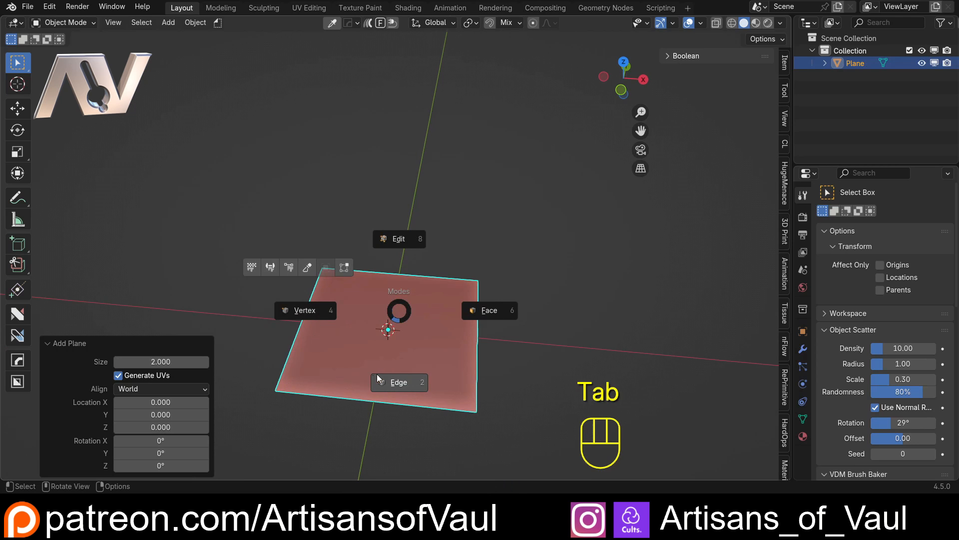
{"action": "left_click_drag", "start_coordinate": [456, 258], "coordinate": [505, 306]}
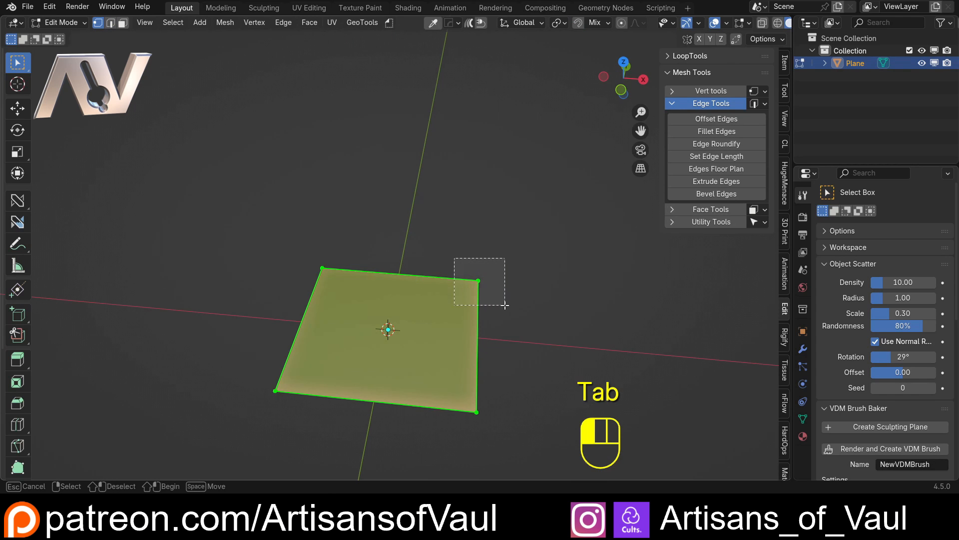
{"action": "middle_click_drag", "start_coordinate": [502, 310], "coordinate": [459, 283]}
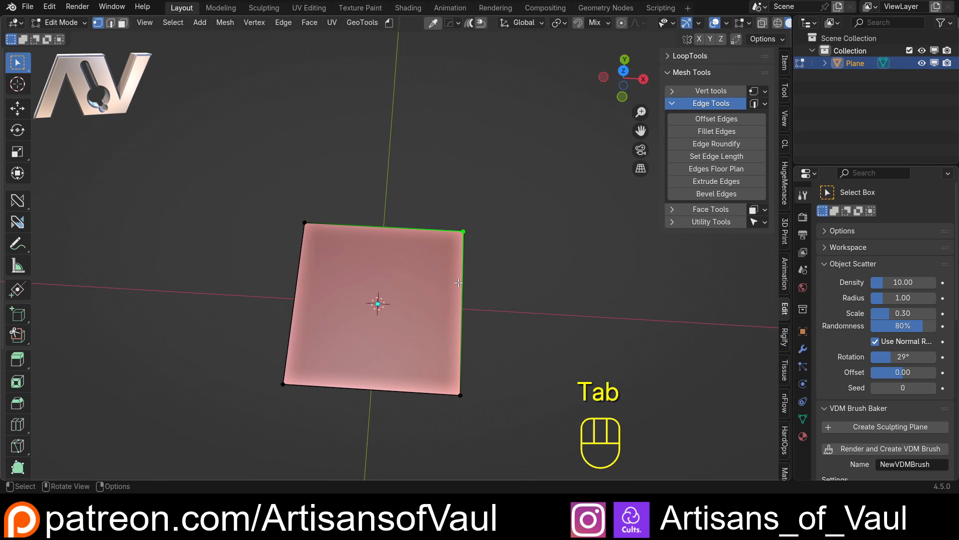
{"action": "key", "text": "Tab"}
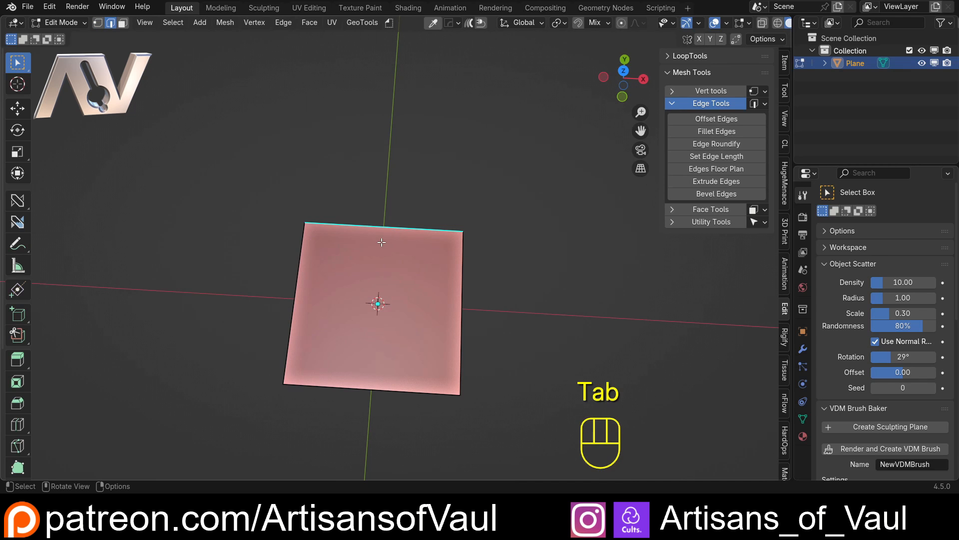
{"action": "key", "text": "x"}
{"action": "left_click", "coordinate": [353, 255]}
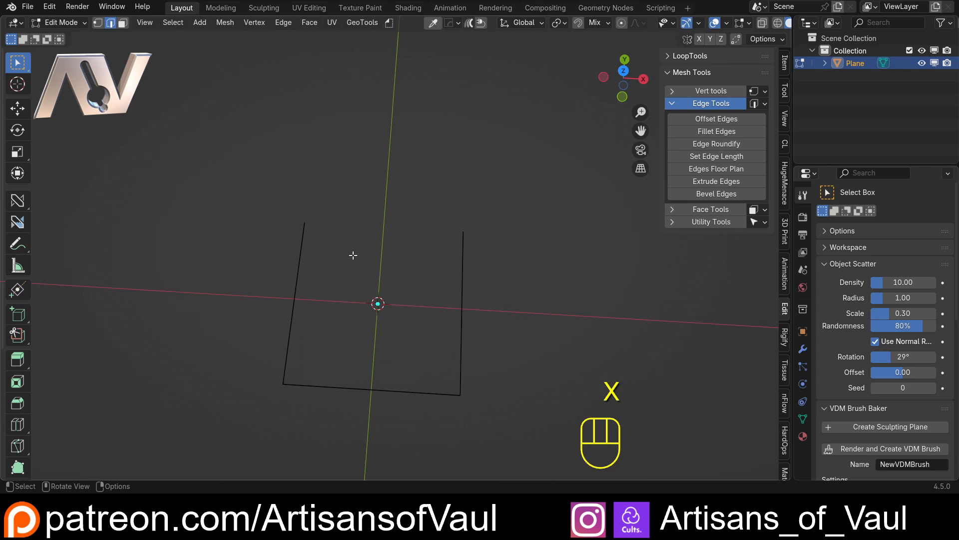
Apply Offset Edges to the U-shaped outline with Width 0.5200 and Angle 45°, repeat it twice, and return to Object Mode.
{"action": "left_click", "coordinate": [717, 118]}
{"action": "middle_click_drag", "start_coordinate": [353, 295], "coordinate": [362, 262], "text": "shift"}
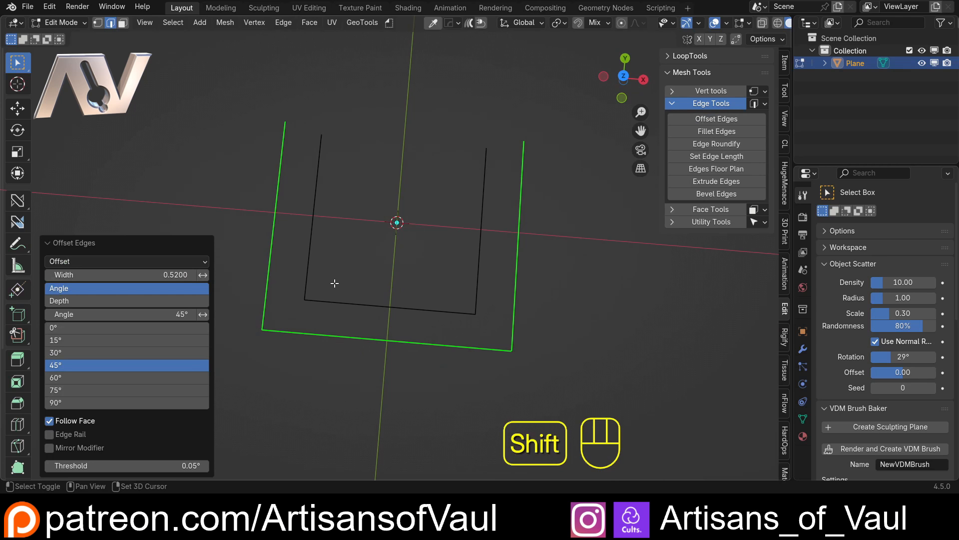
{"action": "key", "text": "shift+r"}
{"action": "key", "text": "shift+r"}
{"action": "scroll", "coordinate": [335, 284], "scroll_direction": "down", "scroll_amount": 3}
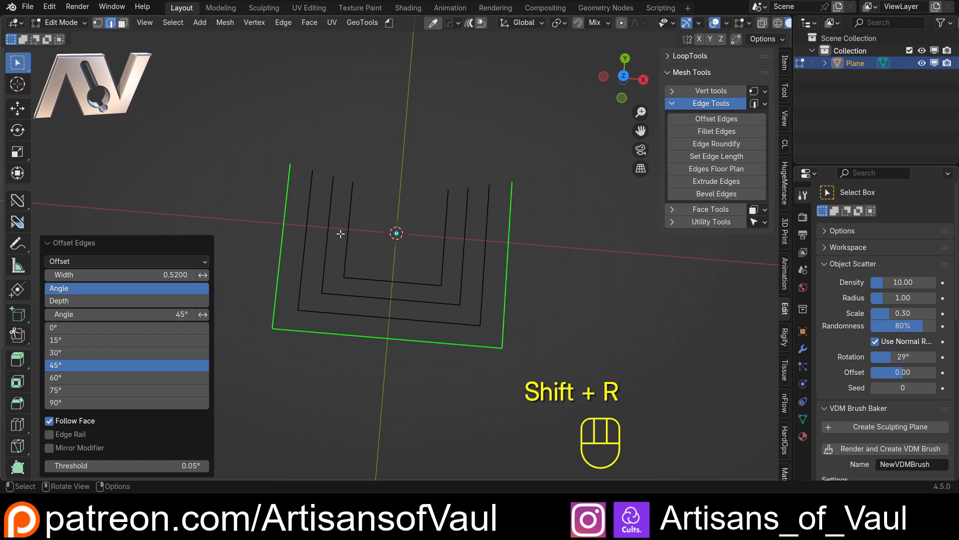
{"action": "left_click", "coordinate": [246, 181]}
{"action": "key", "text": "Tab"}
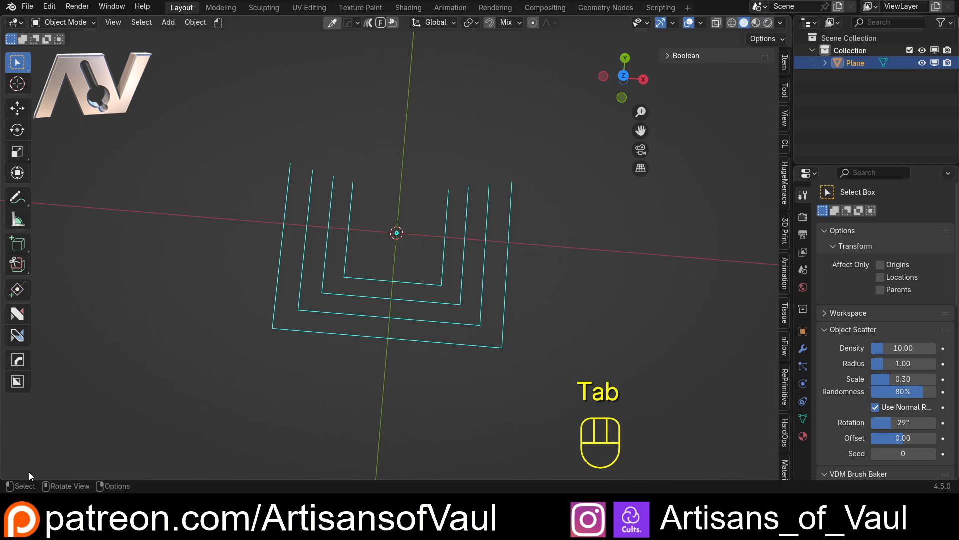
Split the viewport horizontally, make the lower area an Asset Browser, and show its ND catalog.
{"action": "left_click_drag", "start_coordinate": [3, 478], "coordinate": [18, 334]}
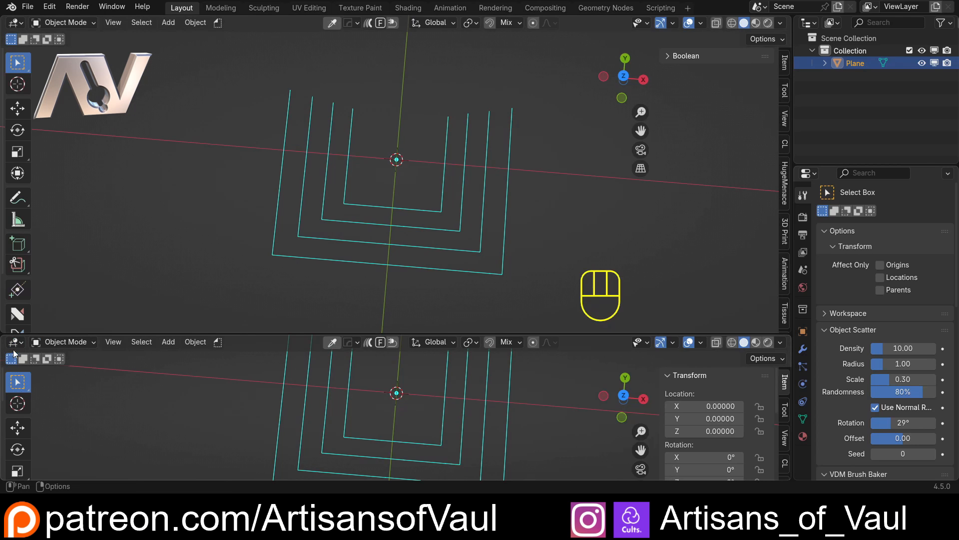
{"action": "left_click", "coordinate": [15, 342]}
{"action": "left_click", "coordinate": [394, 261]}
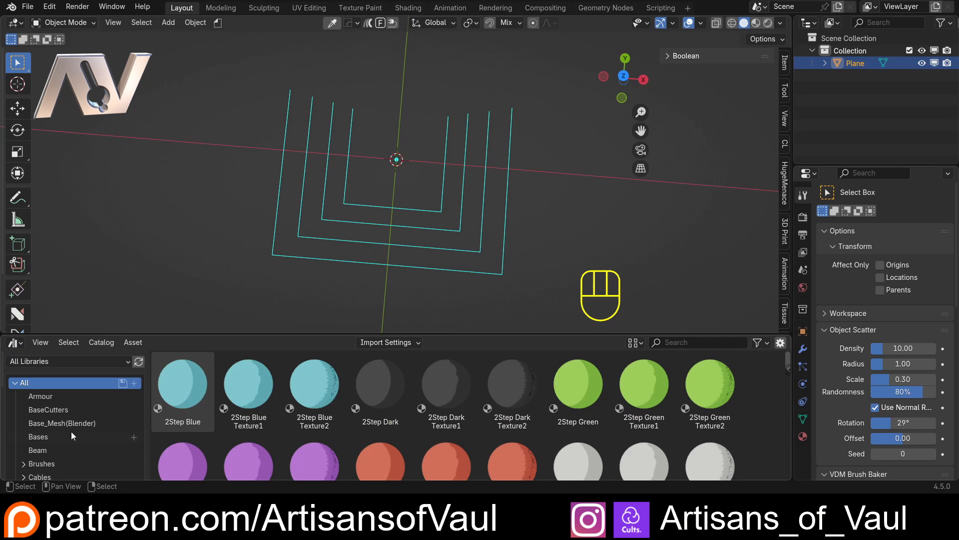
{"action": "scroll", "coordinate": [58, 445], "scroll_direction": "down", "scroll_amount": 6}
{"action": "left_click", "coordinate": [56, 390]}
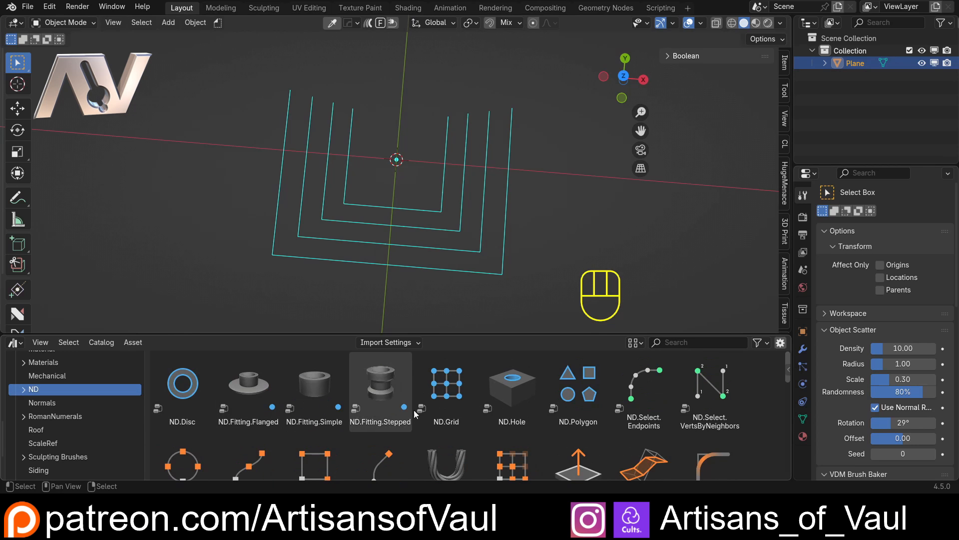
Apply the ND.Path.Smooth asset to the outlines with a corner radius of 0.350 and 5 corner segments.
{"action": "scroll", "coordinate": [414, 413], "scroll_direction": "down", "scroll_amount": 3}
{"action": "left_click_drag", "start_coordinate": [694, 407], "coordinate": [501, 280]}
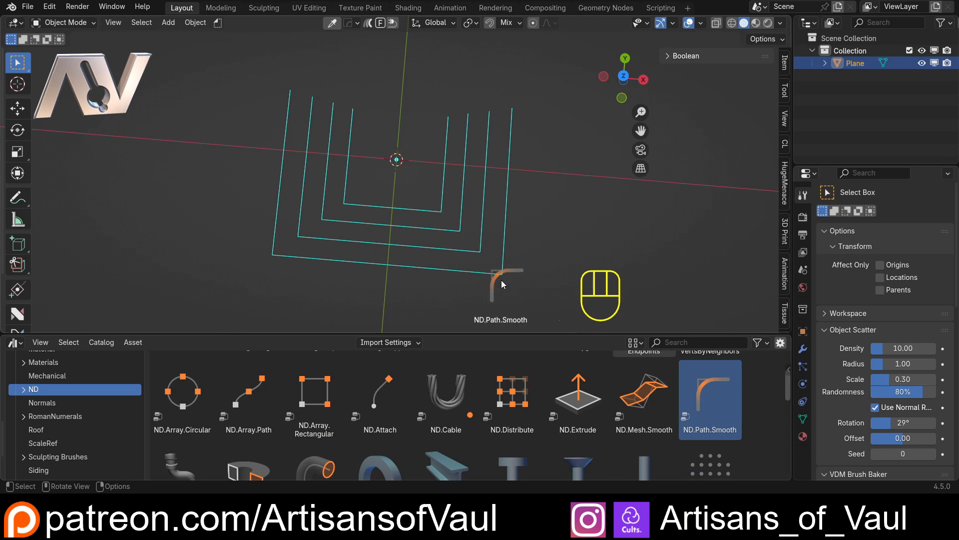
{"action": "left_click", "coordinate": [804, 349]}
{"action": "left_click_drag", "start_coordinate": [892, 288], "coordinate": [899, 288]}
{"action": "left_click_drag", "start_coordinate": [897, 272], "coordinate": [902, 272]}
Apply the ND.Pipe asset to the smoothed outlines and set the pipe diameter to 0.300.
{"action": "scroll", "coordinate": [283, 426], "scroll_direction": "down", "scroll_amount": 2}
{"action": "left_click_drag", "start_coordinate": [180, 430], "coordinate": [376, 258]}
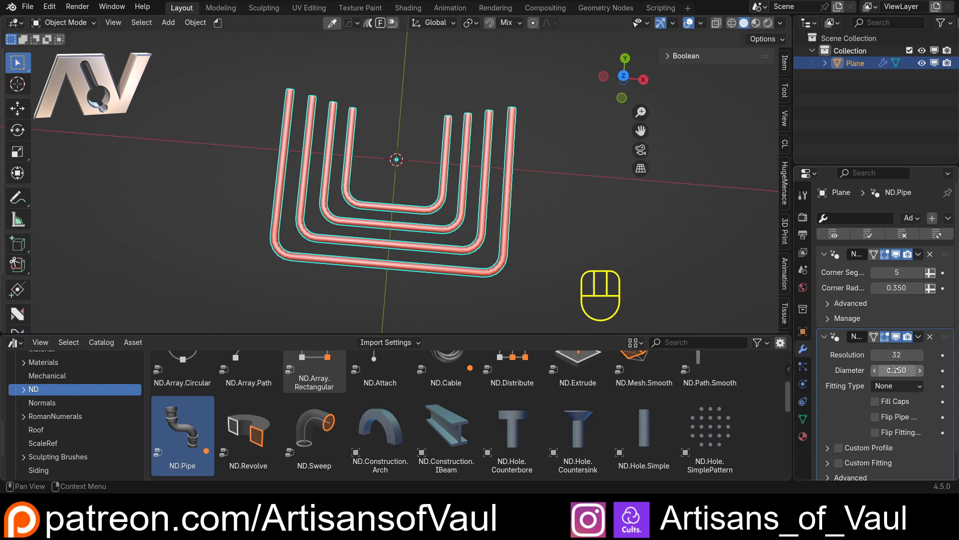
{"action": "left_click_drag", "start_coordinate": [896, 370], "coordinate": [917, 370]}
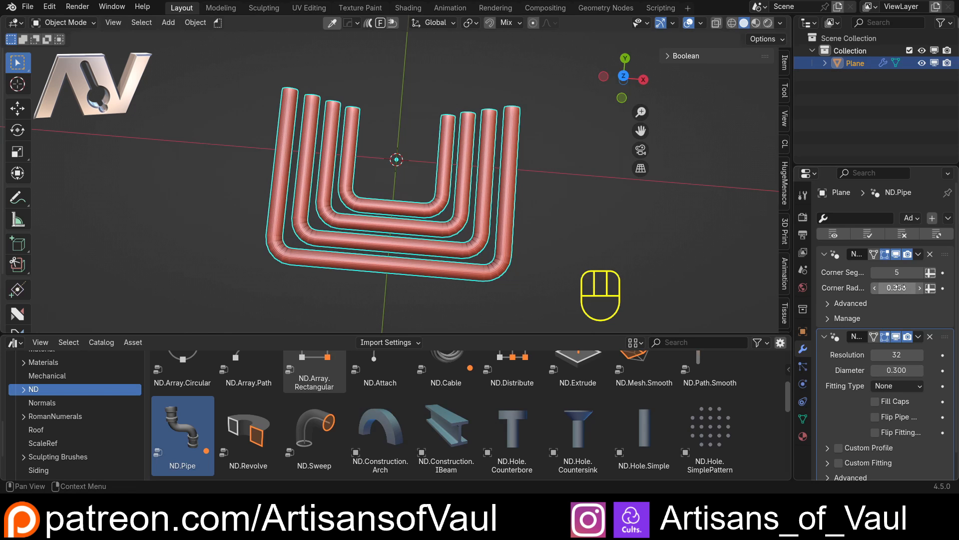
Set the corner segments of the path smoothing modifier to 16.
{"action": "left_click", "coordinate": [899, 273]}
{"action": "type", "text": "16"}
{"action": "key", "text": "Return"}
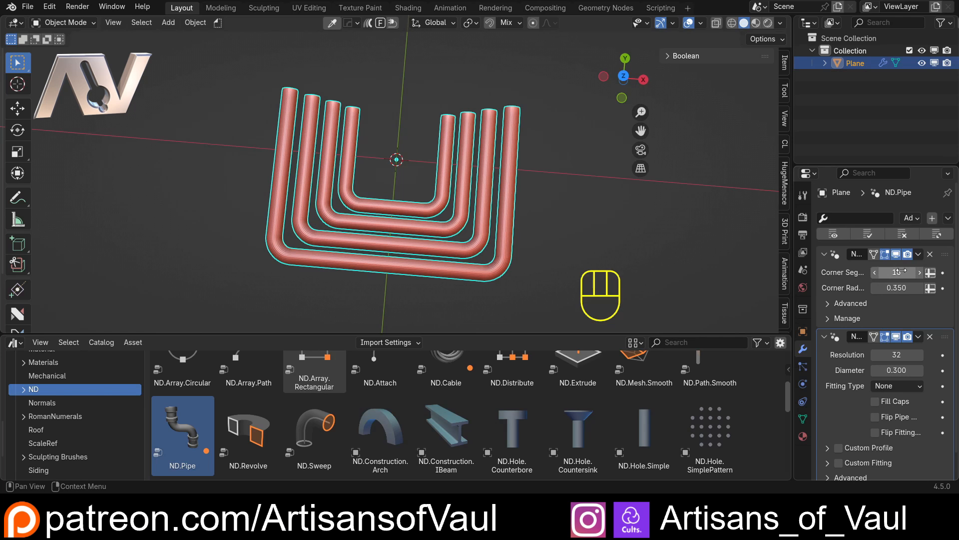
Deselect the pipes and close the Asset Browser area so the 3D viewport fills the space.
{"action": "middle_click_drag", "start_coordinate": [478, 211], "coordinate": [474, 115]}
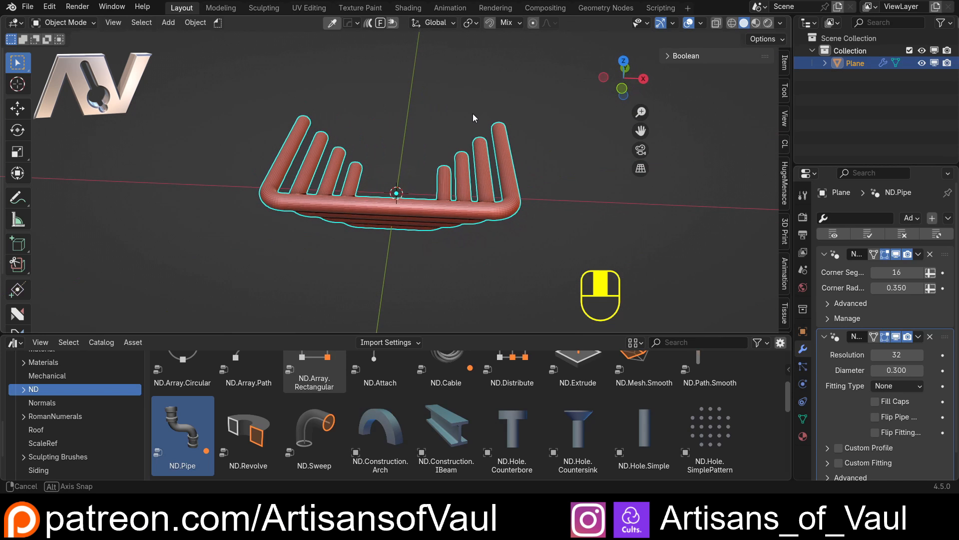
{"action": "middle_click_drag", "start_coordinate": [352, 168], "coordinate": [403, 211]}
{"action": "middle_click_drag", "start_coordinate": [335, 216], "coordinate": [345, 245]}
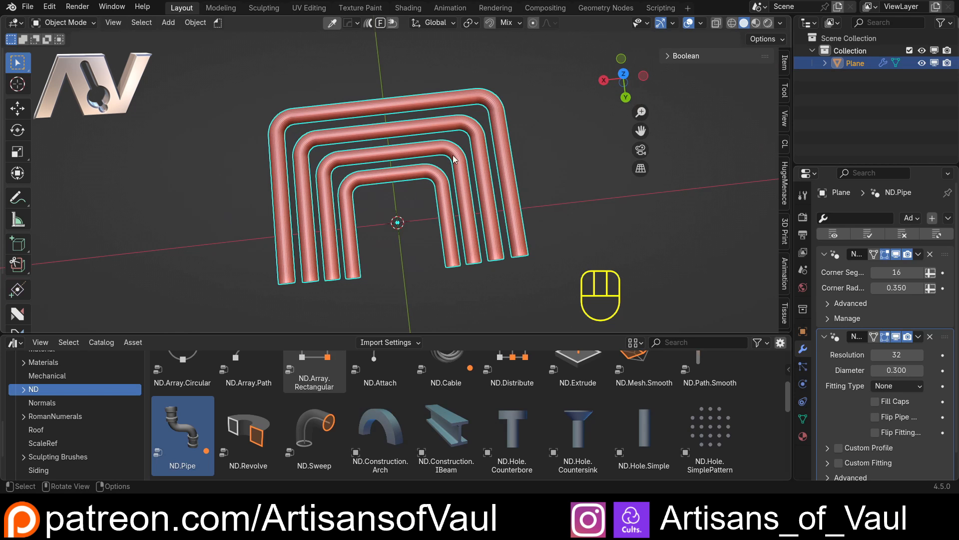
{"action": "middle_click_drag", "start_coordinate": [454, 159], "coordinate": [405, 252]}
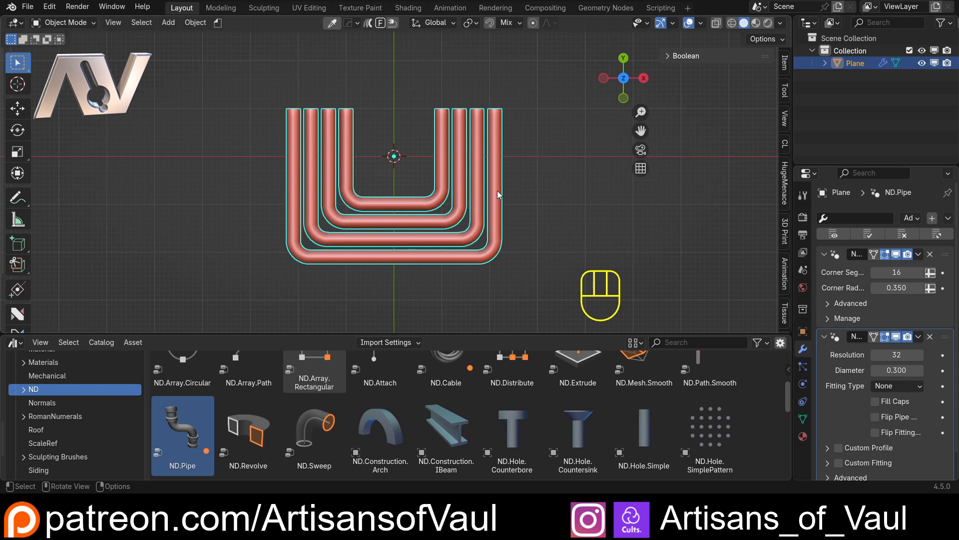
{"action": "middle_click_drag", "start_coordinate": [462, 231], "coordinate": [439, 320]}
{"action": "key", "text": "alt+a"}
{"action": "right_click", "coordinate": [440, 333]}
{"action": "left_click", "coordinate": [412, 374]}
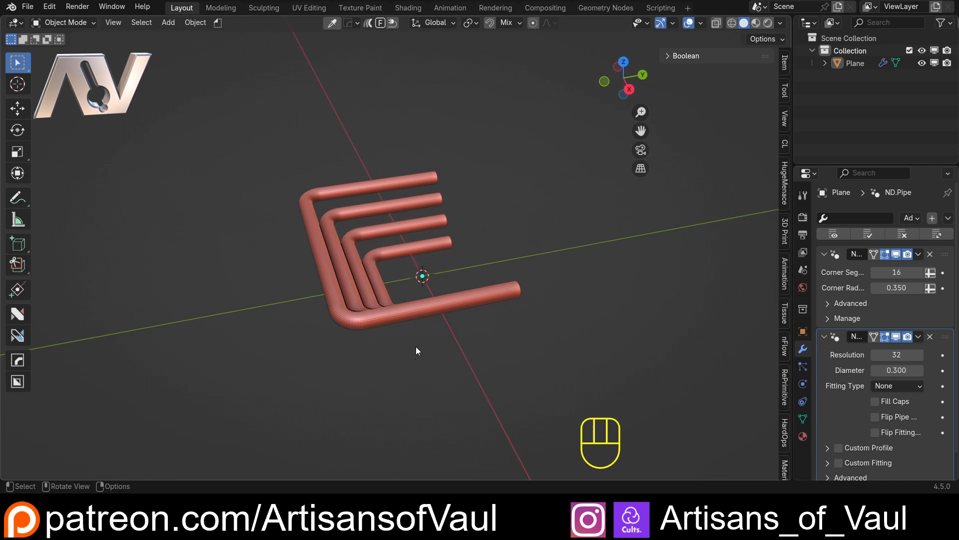
Delete the pipe object and add a new mesh plane.
{"action": "left_click", "coordinate": [373, 279]}
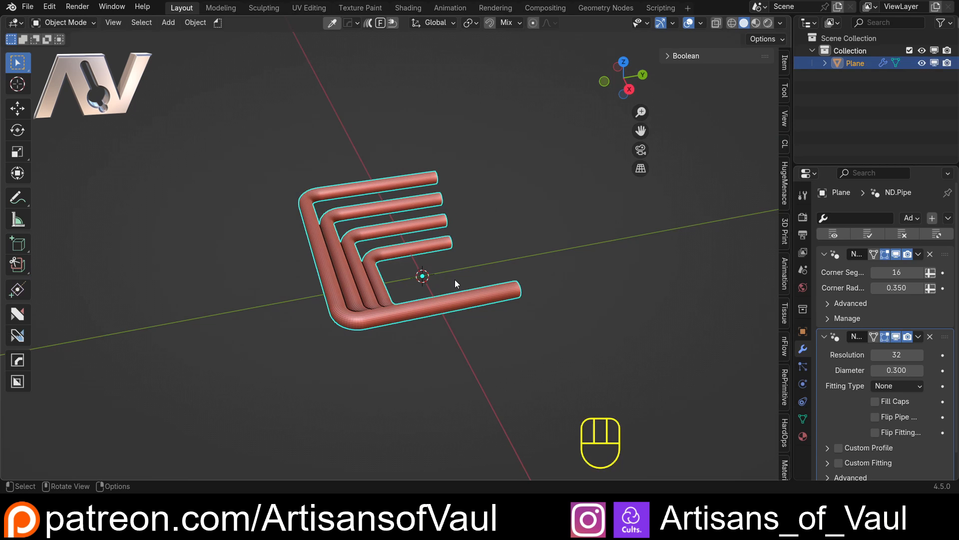
{"action": "key", "text": "Delete"}
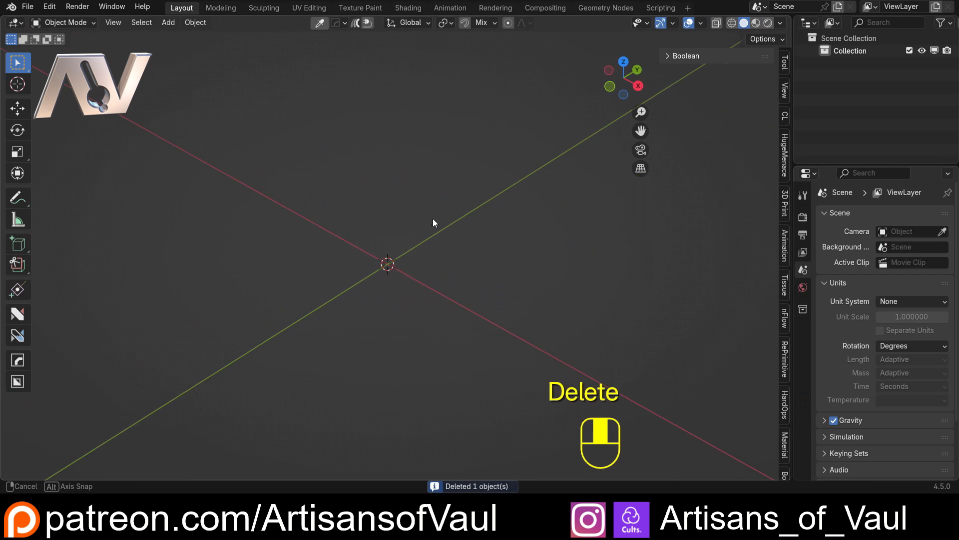
{"action": "key", "text": "shift+a"}
{"action": "mouse_move", "coordinate": [427, 217]}
{"action": "left_click", "coordinate": [474, 229]}
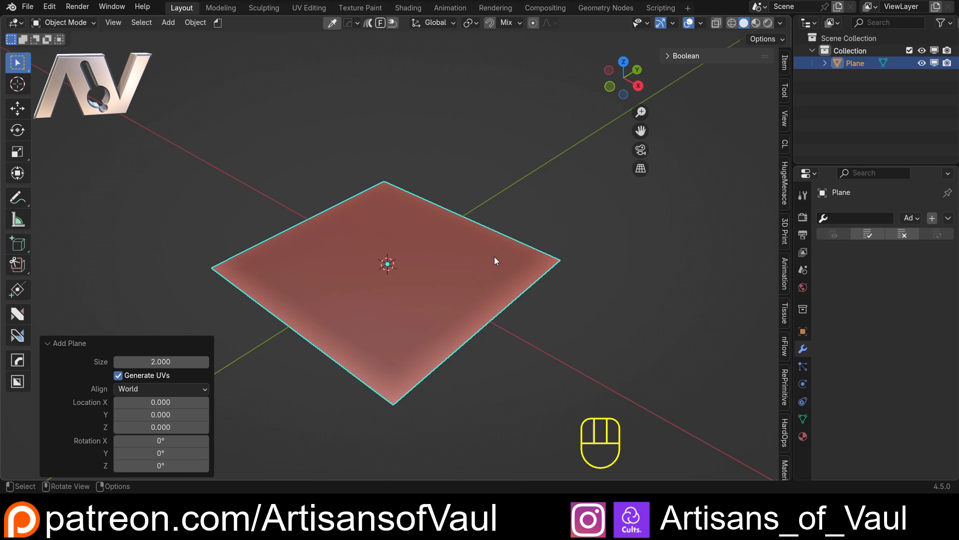
Enter edge editing on the plane and apply Fillet Edges to all its edges with distance 0.100 and 3 sides.
{"action": "key", "text": "Tab"}
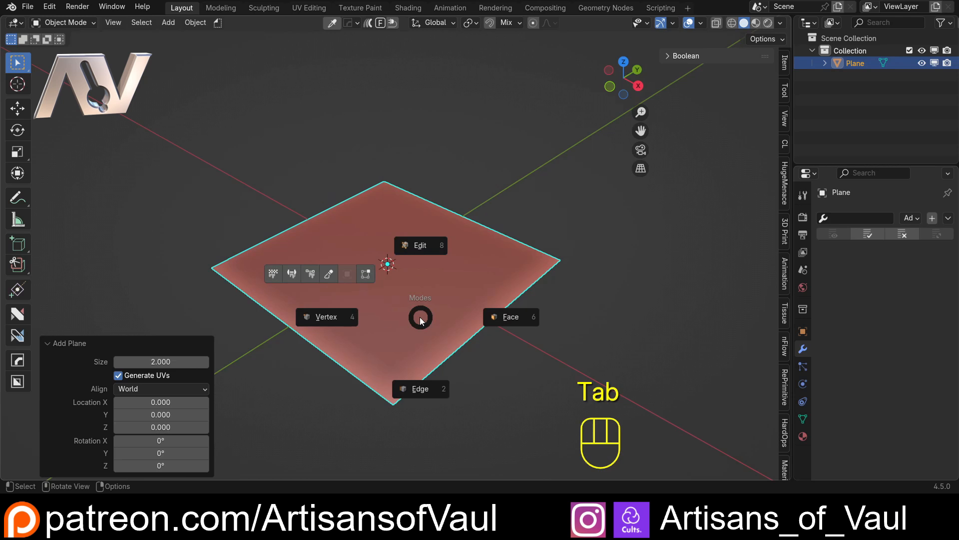
{"action": "left_click", "coordinate": [423, 389]}
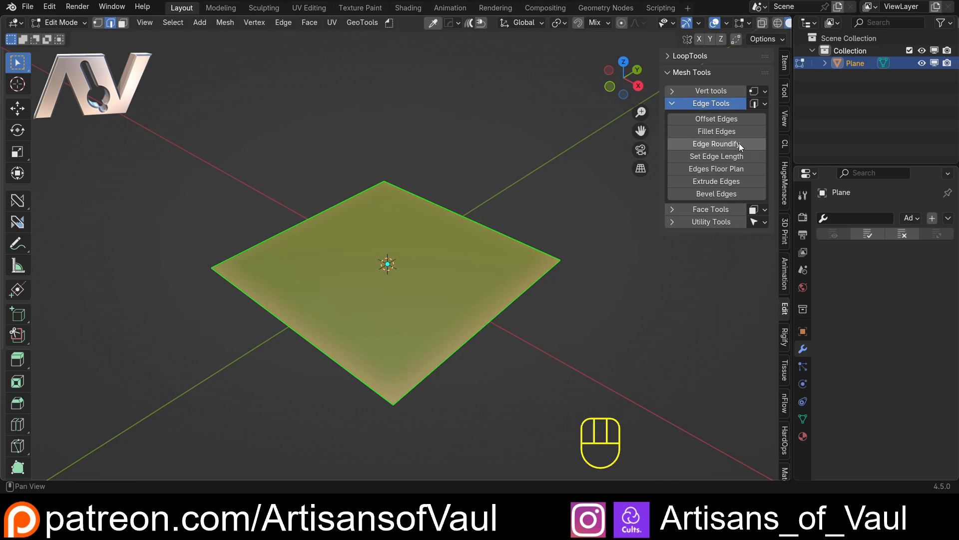
{"action": "left_click", "coordinate": [720, 133]}
{"action": "middle_click_drag", "start_coordinate": [380, 280], "coordinate": [370, 265]}
{"action": "scroll", "coordinate": [370, 265], "scroll_direction": "up", "scroll_amount": 5}
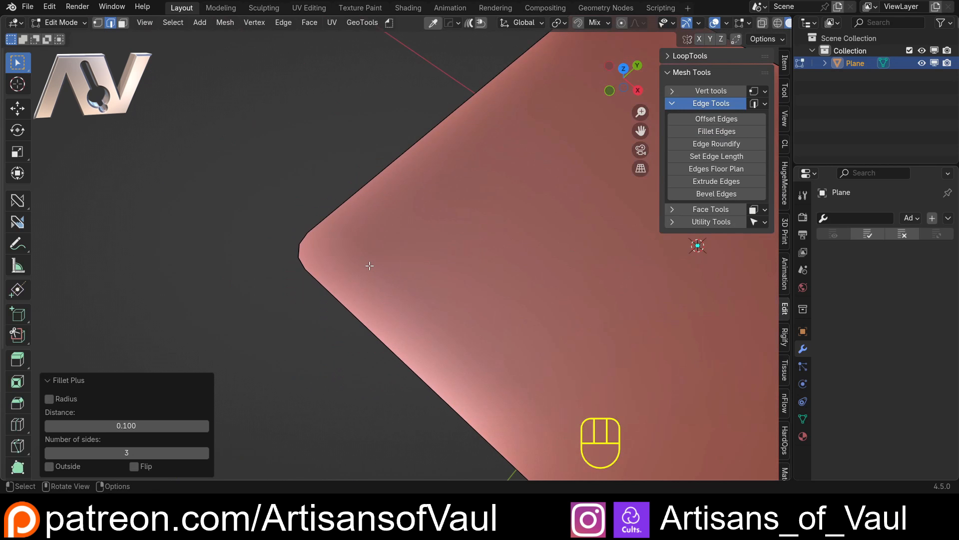
{"action": "scroll", "coordinate": [312, 282], "scroll_direction": "up", "scroll_amount": 2}
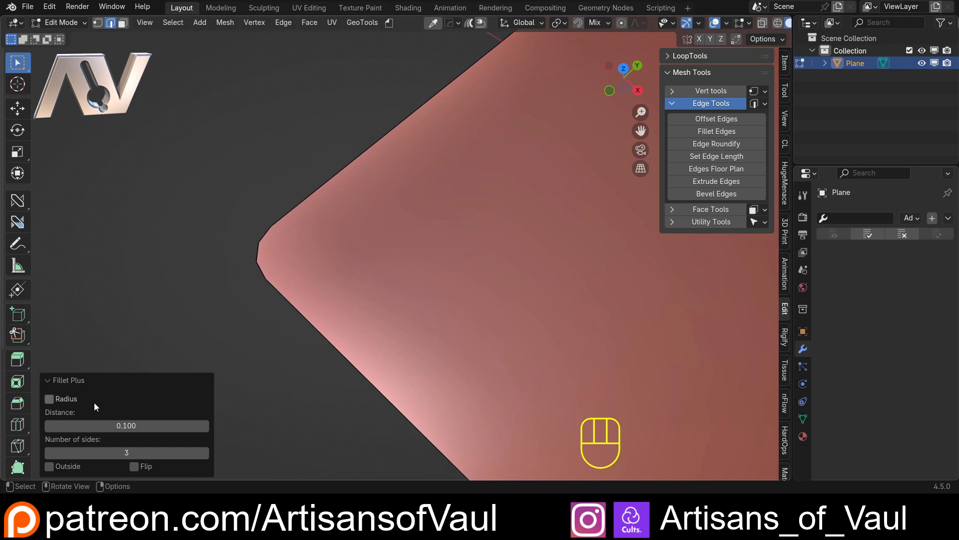
Set the fillet distance to 0.630 and the number of sides to 13.
{"action": "left_click_drag", "start_coordinate": [102, 423], "coordinate": [135, 452]}
{"action": "scroll", "coordinate": [415, 240], "scroll_direction": "down", "scroll_amount": 5}
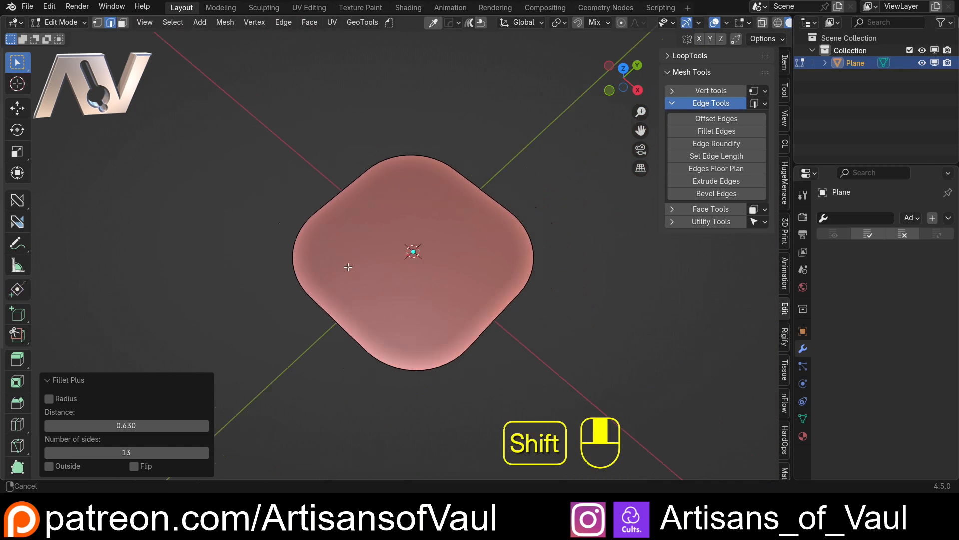
{"action": "middle_click_drag", "start_coordinate": [415, 240], "coordinate": [350, 274], "text": "shift"}
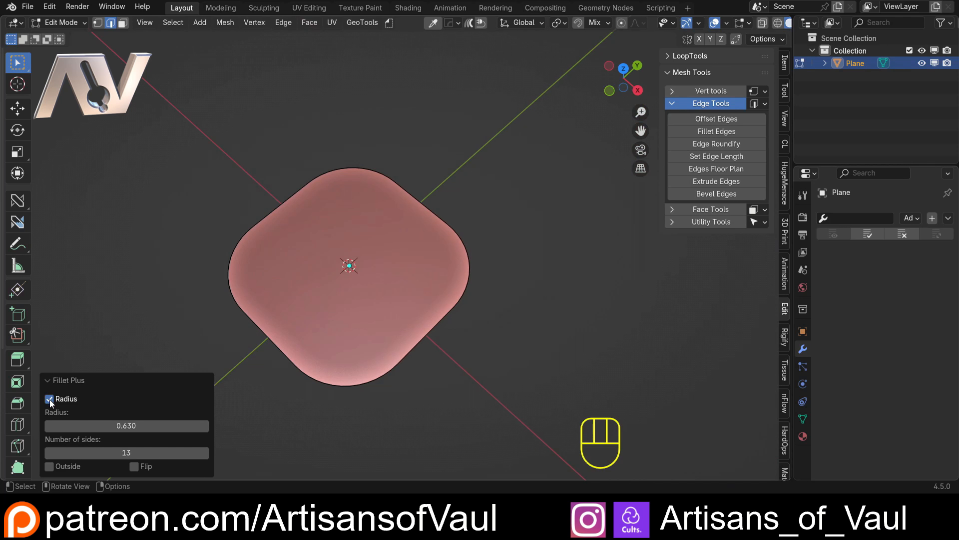
Try the fillet's Radius option, switch it back to Distance, and set the distance to 0.660.
{"action": "left_click", "coordinate": [50, 398]}
{"action": "left_click", "coordinate": [49, 399]}
{"action": "left_click_drag", "start_coordinate": [108, 425], "coordinate": [134, 133]}
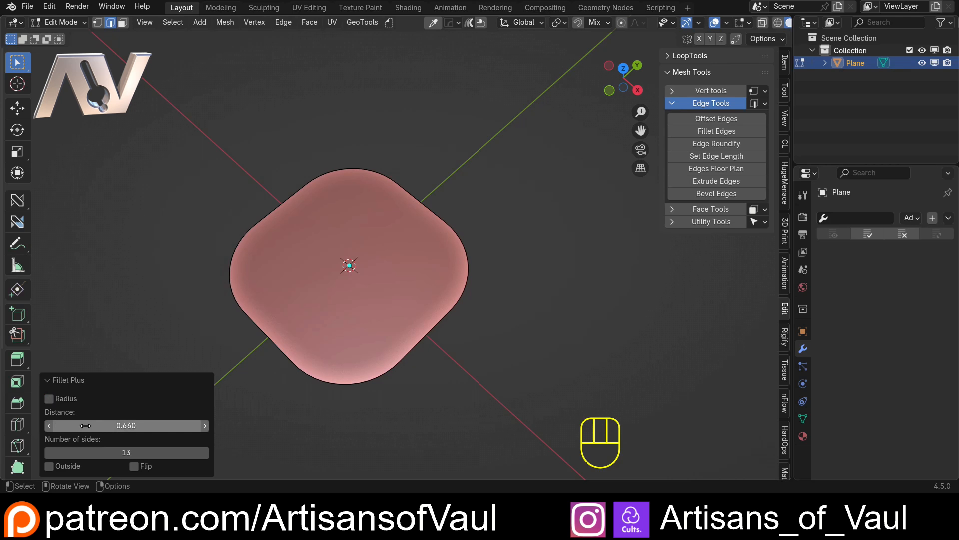
Try the fillet's Outside option on the plane with the distance set to 0.630.
{"action": "key", "text": "alt+Home"}
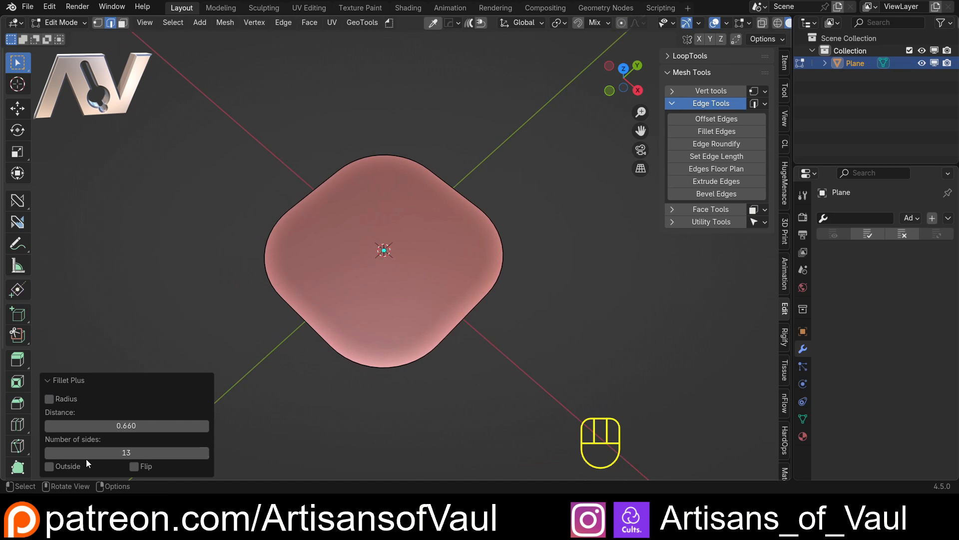
{"action": "left_click", "coordinate": [49, 466]}
{"action": "key", "text": "KP_Decimal"}
{"action": "left_click_drag", "start_coordinate": [126, 425], "coordinate": [131, 127]}
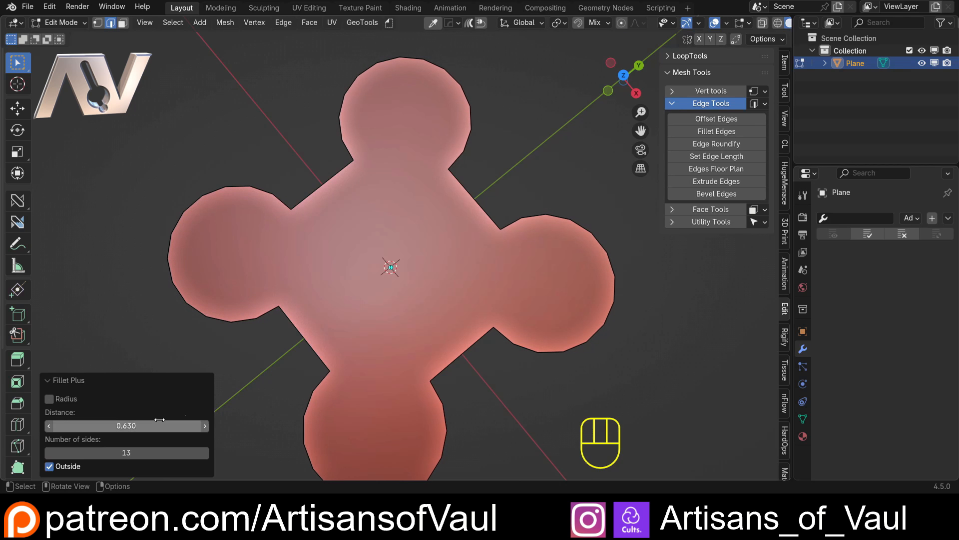
Turn off the fillet's Outside option and try Flip for inward-curving corners on the plane.
{"action": "left_click", "coordinate": [49, 466]}
{"action": "left_click", "coordinate": [134, 466]}
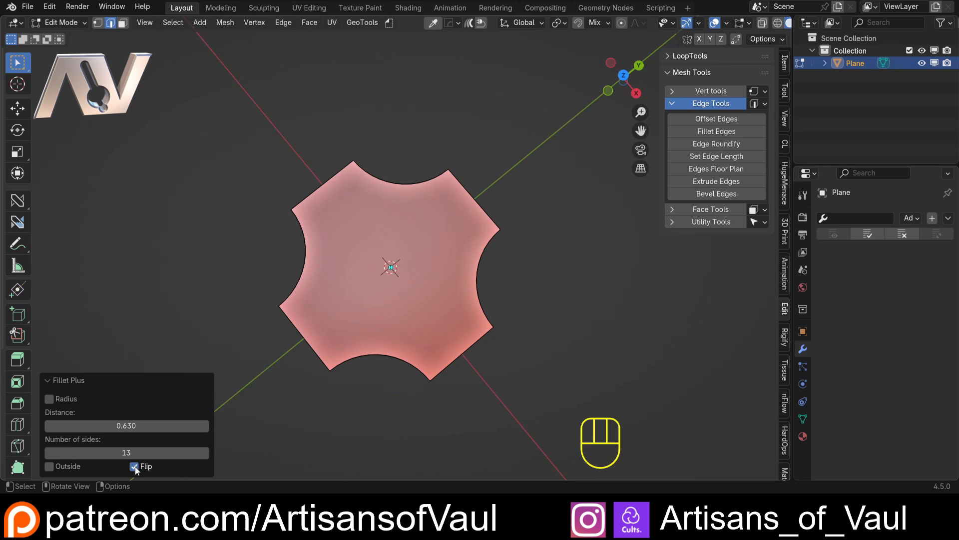
{"action": "middle_click_drag", "start_coordinate": [354, 281], "coordinate": [394, 226]}
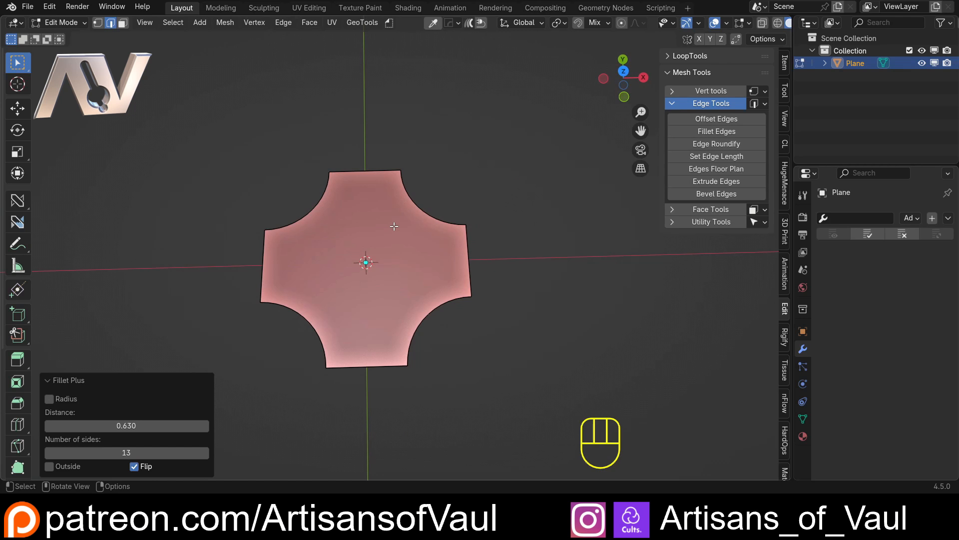
{"action": "middle_click_drag", "start_coordinate": [385, 207], "coordinate": [332, 311]}
Undo the fillet and bevel the plane's four corner vertices with an offset of about 0.27 and 5 segments.
{"action": "key", "text": "ctrl+z"}
{"action": "key", "text": "Tab"}
{"action": "left_click", "coordinate": [472, 478]}
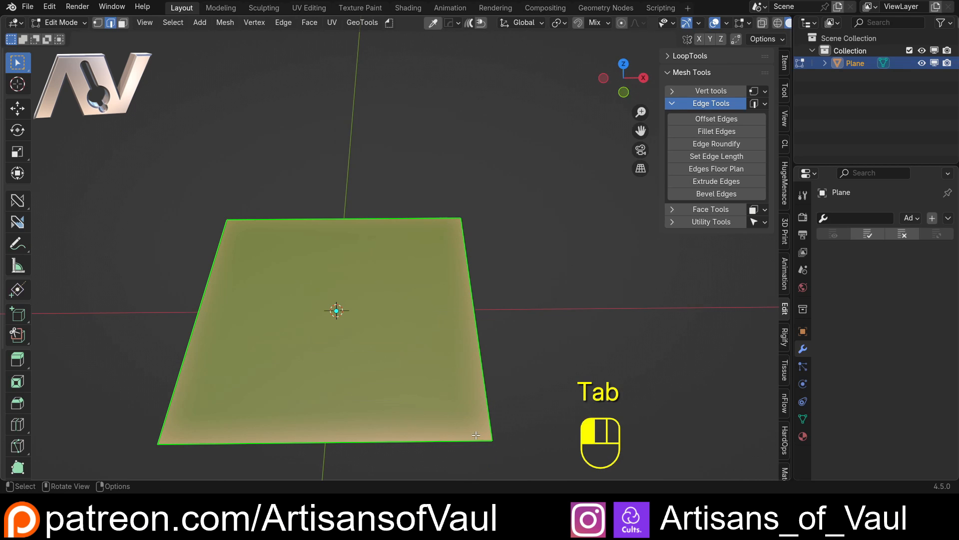
{"action": "left_click", "coordinate": [440, 441]}
{"action": "key", "text": "Tab"}
{"action": "left_click", "coordinate": [381, 409]}
{"action": "left_click", "coordinate": [461, 219], "text": "shift"}
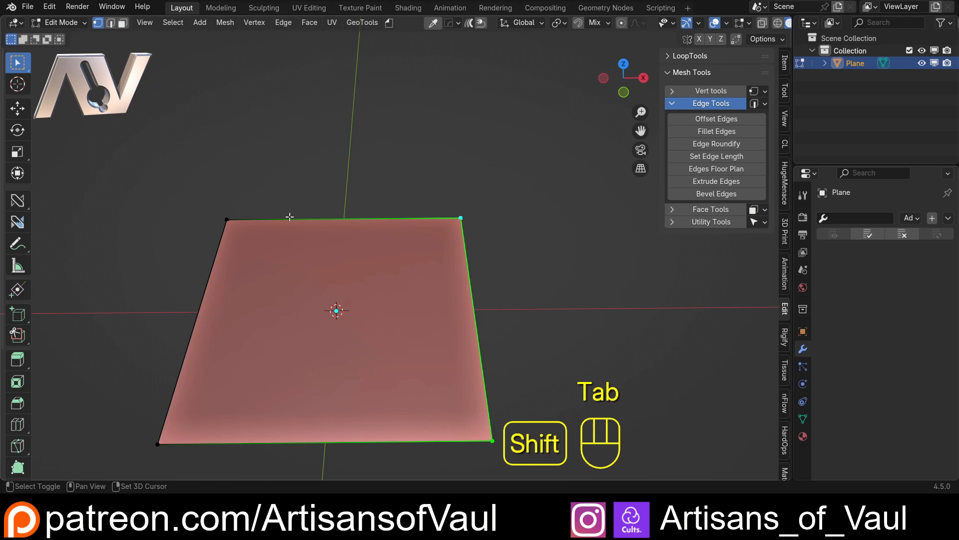
{"action": "left_click", "coordinate": [157, 443], "text": "shift"}
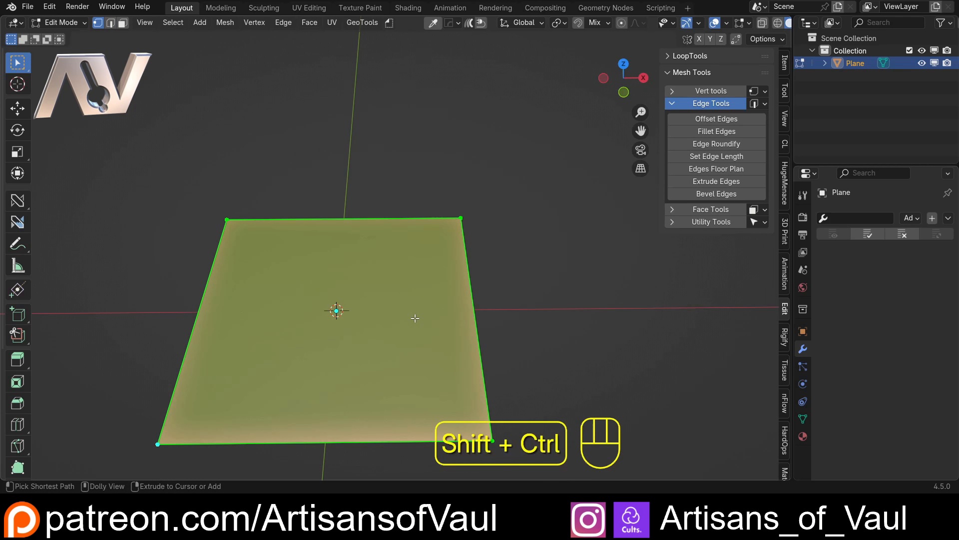
{"action": "key", "text": "ctrl+shift+b"}
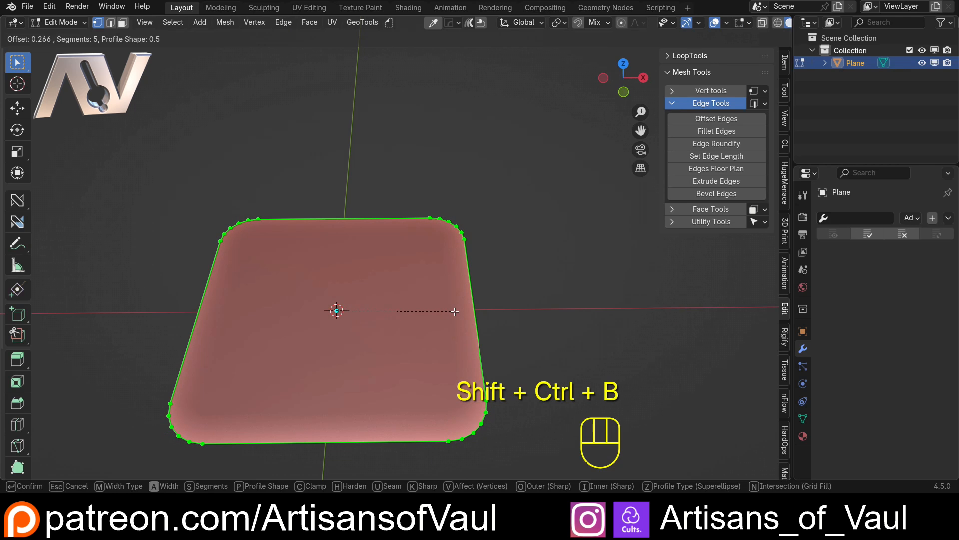
{"action": "left_click", "coordinate": [454, 311]}
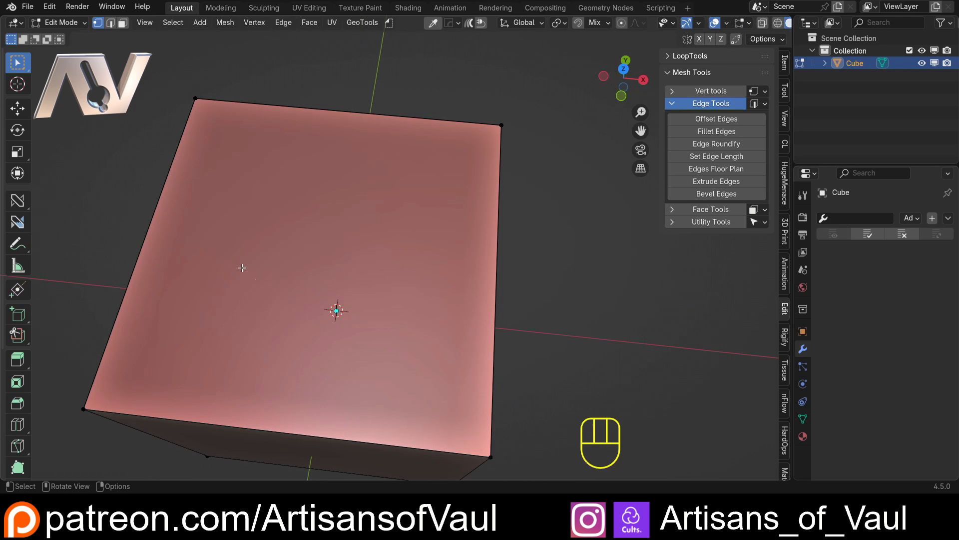
Bevel two vertical edges of the cube with a width of 0.952 and 5 segments.
{"action": "middle_click_drag", "start_coordinate": [335, 313], "coordinate": [388, 304], "text": "shift"}
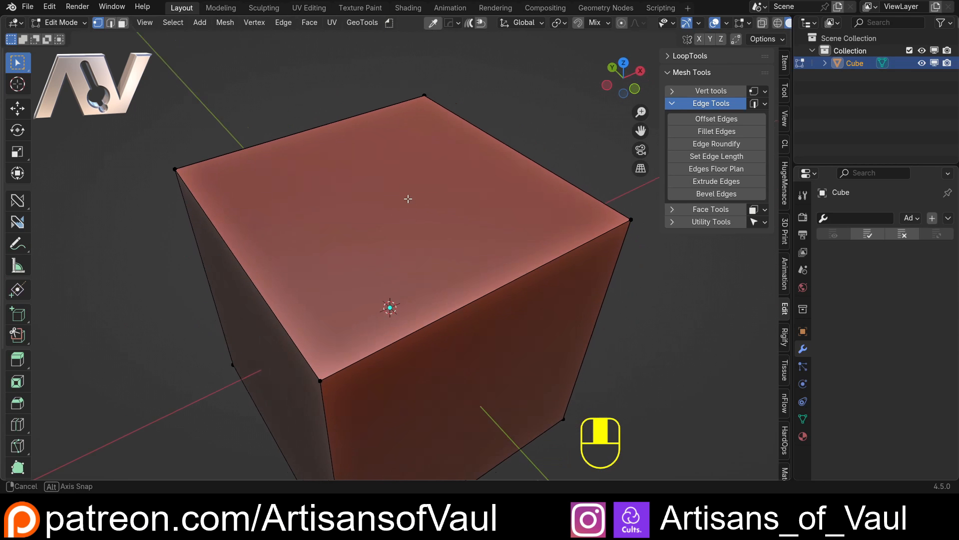
{"action": "key", "text": "Tab"}
{"action": "left_click", "coordinate": [339, 358]}
{"action": "left_click", "coordinate": [263, 400], "text": "shift"}
{"action": "middle_click_drag", "start_coordinate": [263, 400], "coordinate": [441, 262]}
{"action": "left_click", "coordinate": [446, 227], "text": "shift"}
{"action": "key", "text": "ctrl+b"}
{"action": "left_click", "coordinate": [484, 270]}
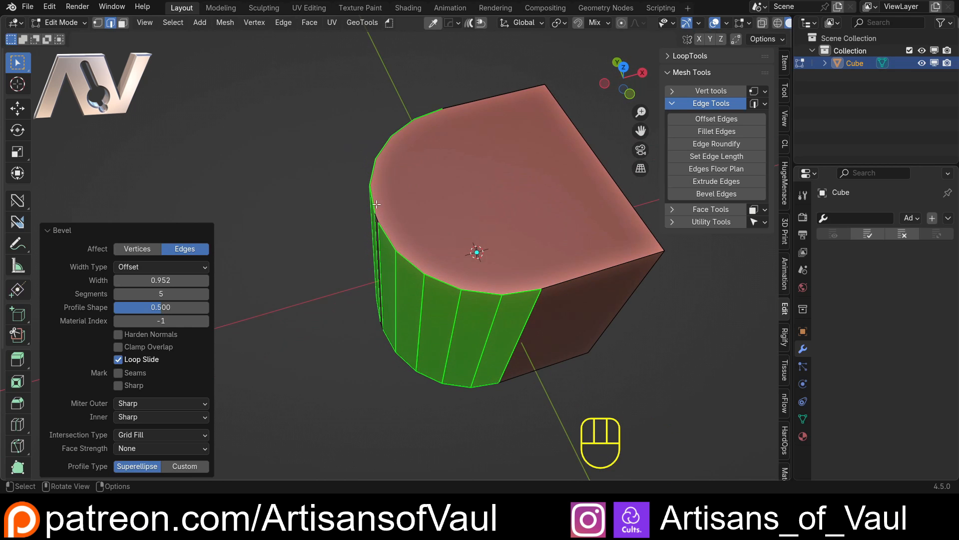
Undo the cube's bevel and select the parallel top and bottom edges of its front face.
{"action": "key", "text": "ctrl+z"}
{"action": "middle_click_drag", "start_coordinate": [402, 216], "coordinate": [394, 250]}
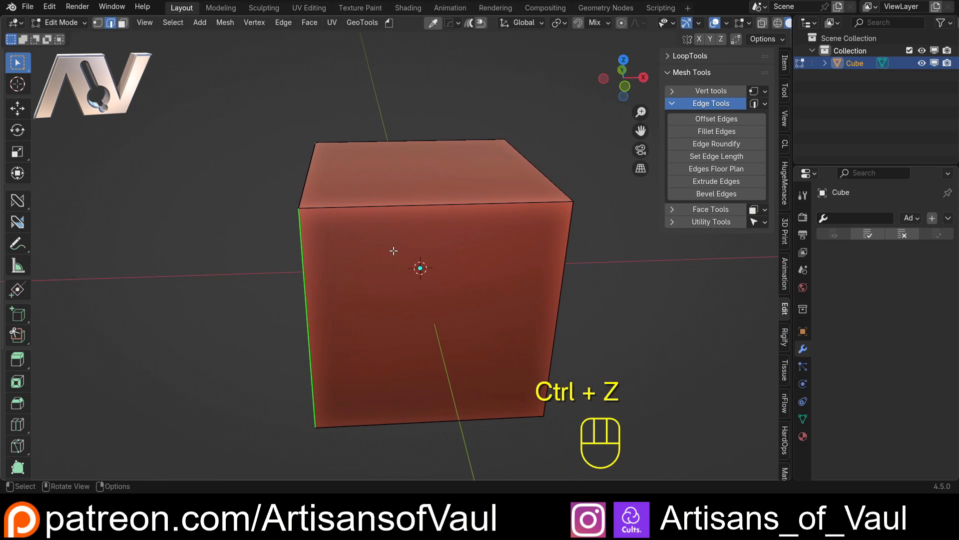
{"action": "key", "text": "Tab"}
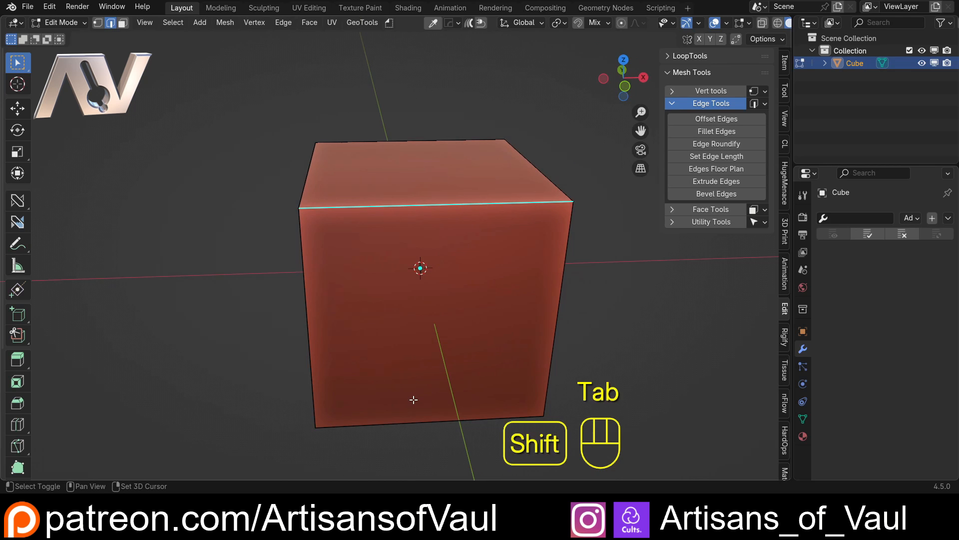
{"action": "left_click", "coordinate": [414, 399], "text": "shift"}
{"action": "middle_click_drag", "start_coordinate": [413, 399], "coordinate": [441, 345]}
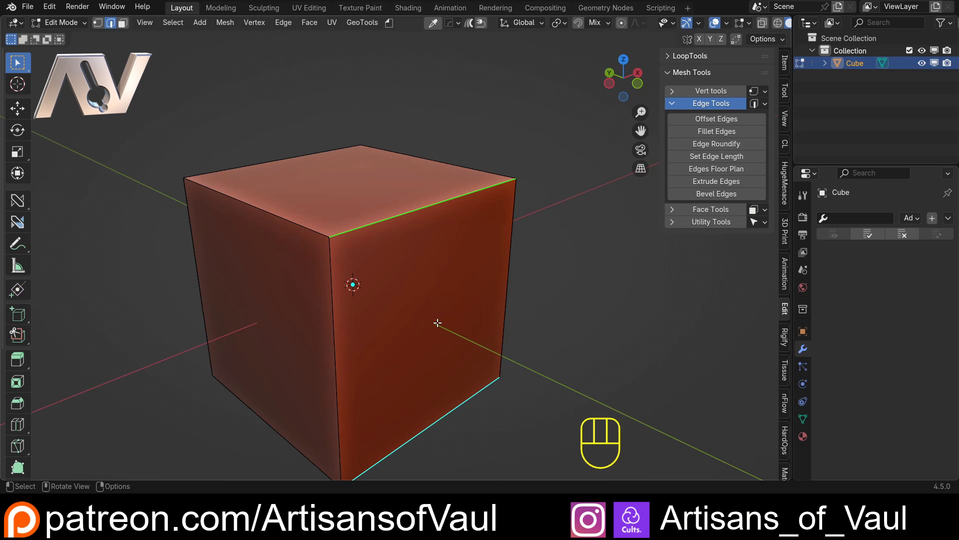
Demonstrate other parallel edge selections: two opposite edges of the cube's top face, and the two vertical edges of one side face.
{"action": "middle_click_drag", "start_coordinate": [402, 246], "coordinate": [356, 301]}
{"action": "left_click", "coordinate": [311, 257]}
{"action": "left_click", "coordinate": [376, 274]}
{"action": "left_click", "coordinate": [331, 175], "text": "shift"}
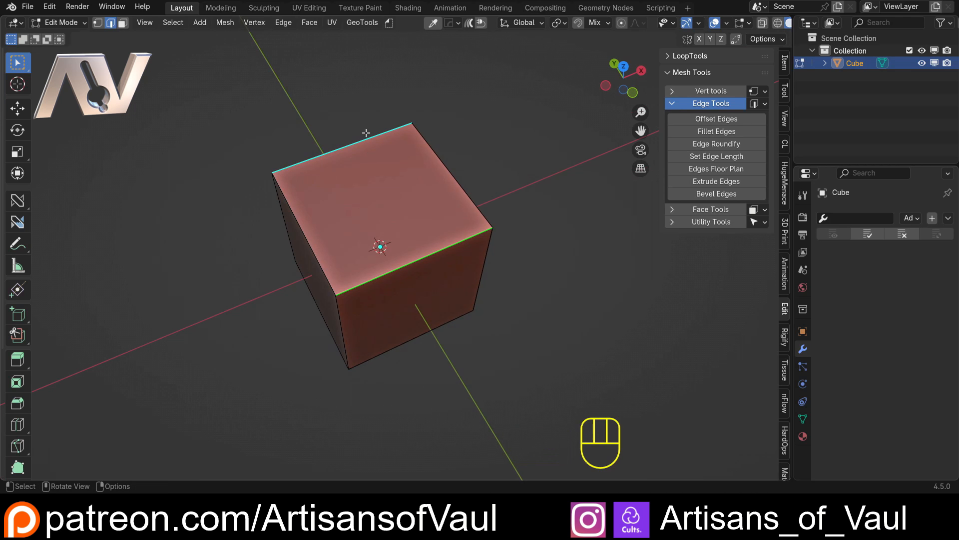
{"action": "middle_click_drag", "start_coordinate": [329, 207], "coordinate": [359, 253]}
{"action": "left_click", "coordinate": [359, 254]}
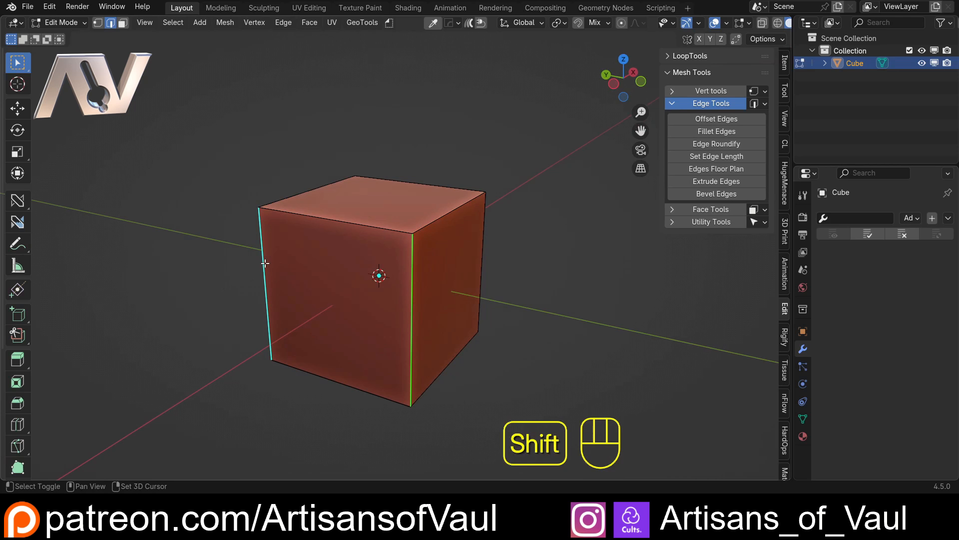
{"action": "middle_click_drag", "start_coordinate": [265, 263], "coordinate": [332, 257]}
Apply Edge Roundify to the parallel top and bottom edges of one side face of the cube.
{"action": "left_click", "coordinate": [351, 252]}
{"action": "left_click", "coordinate": [337, 356], "text": "shift"}
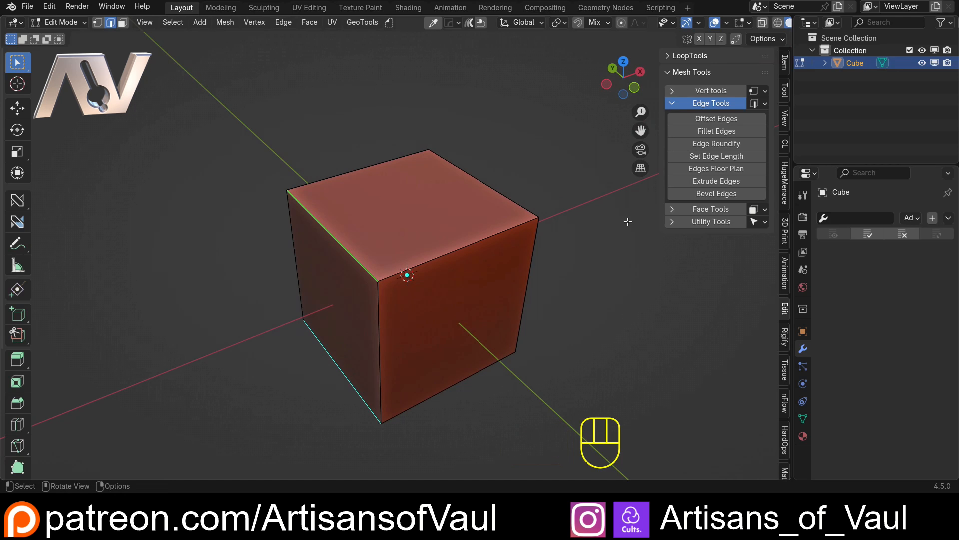
{"action": "left_click", "coordinate": [715, 145]}
{"action": "middle_click_drag", "start_coordinate": [350, 225], "coordinate": [339, 206], "text": "shift"}
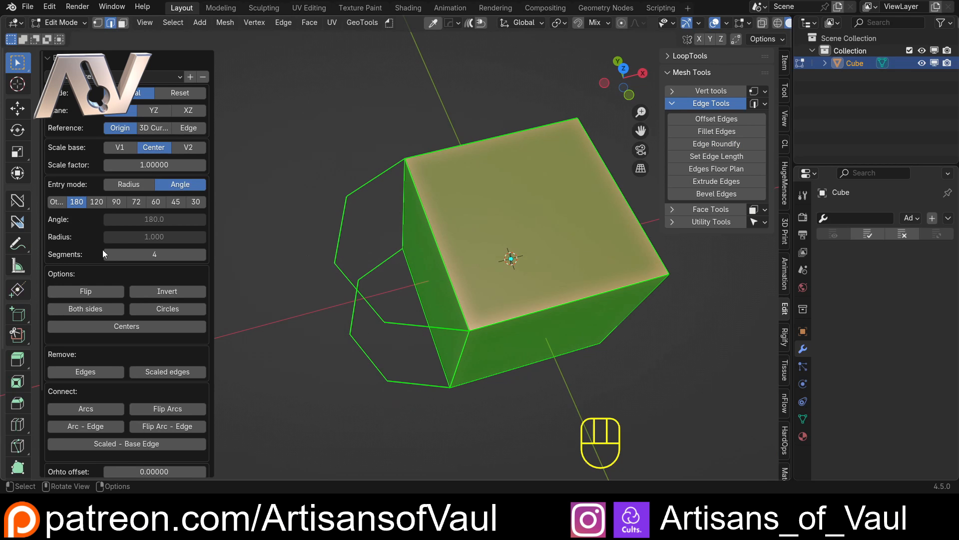
Set the number of arc segments to 32.
{"action": "left_click_drag", "start_coordinate": [105, 254], "coordinate": [127, 253]}
{"action": "left_click", "coordinate": [126, 254]}
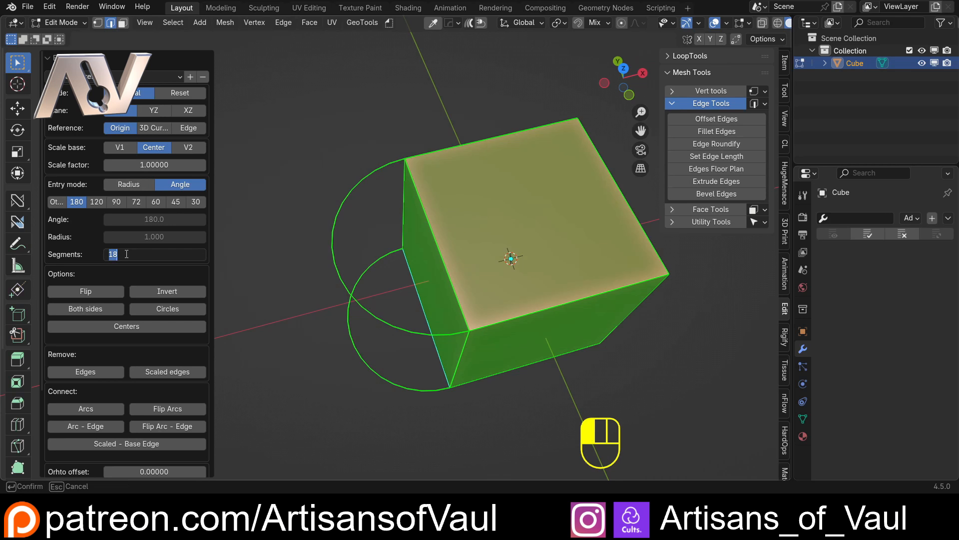
{"action": "type", "text": "32"}
{"action": "key", "text": "Return"}
Flip the arcs onto the cube and select individual faces to check whether the arc divides the top face.
{"action": "middle_click_drag", "start_coordinate": [272, 214], "coordinate": [292, 240]}
{"action": "left_click", "coordinate": [78, 293]}
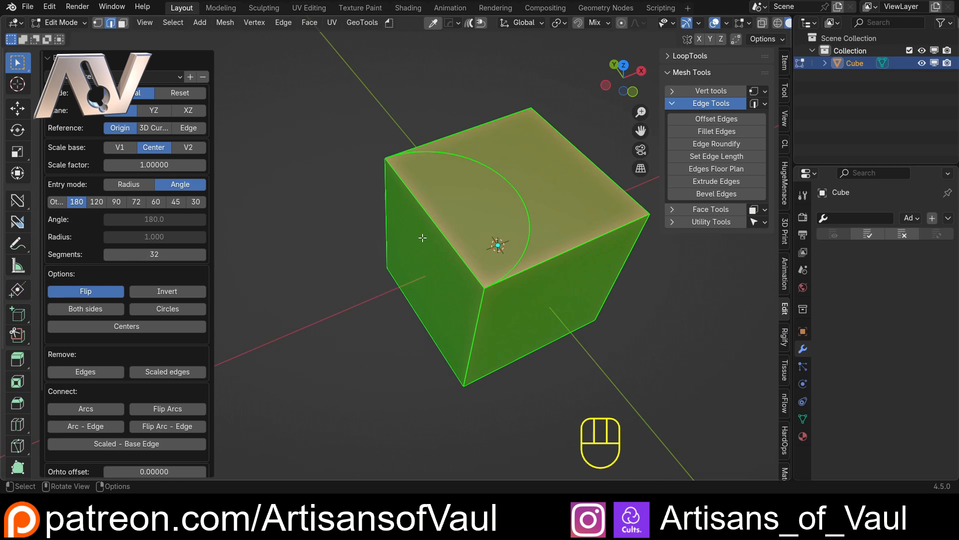
{"action": "key", "text": "Tab"}
{"action": "left_click", "coordinate": [544, 231]}
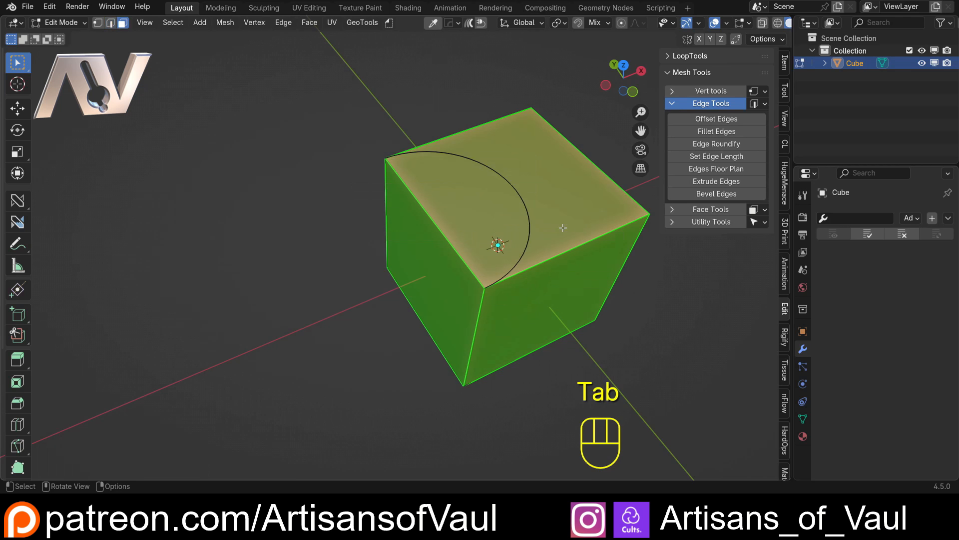
{"action": "left_click", "coordinate": [547, 194]}
{"action": "left_click", "coordinate": [415, 267]}
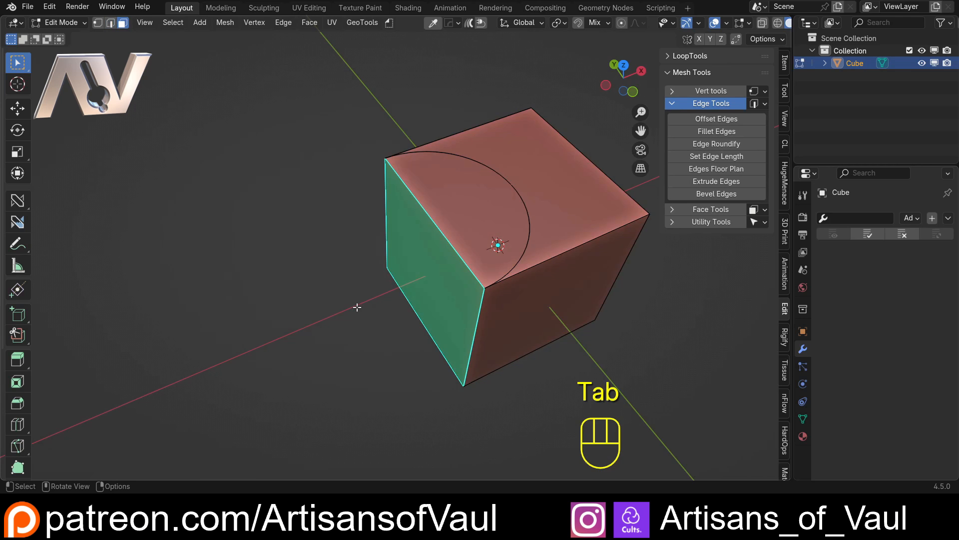
Undo the face selections and the roundify, and apply Edge Roundify again with Flip off.
{"action": "key", "text": "ctrl+z"}
{"action": "key", "text": "ctrl+z"}
{"action": "key", "text": "ctrl+z"}
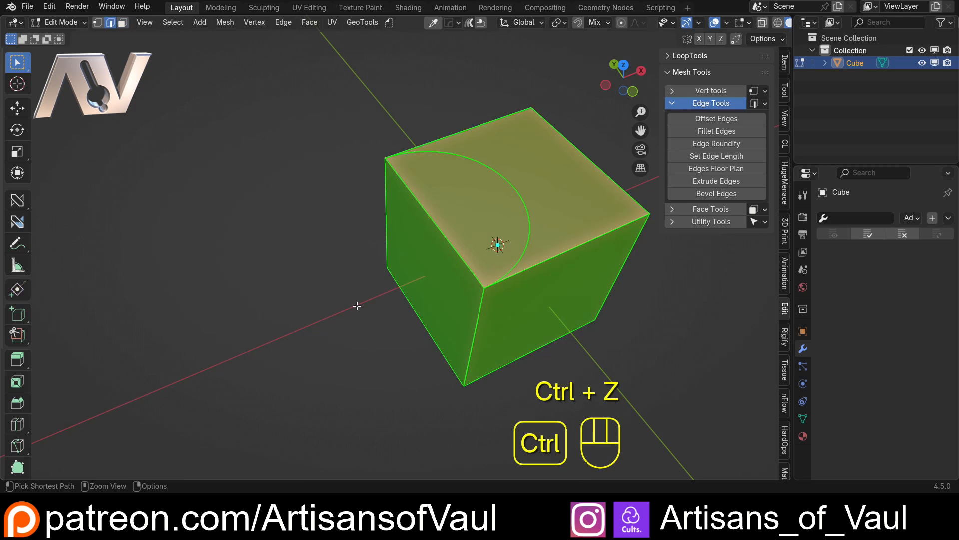
{"action": "key", "text": "ctrl+z"}
{"action": "left_click", "coordinate": [697, 145]}
{"action": "left_click", "coordinate": [107, 292]}
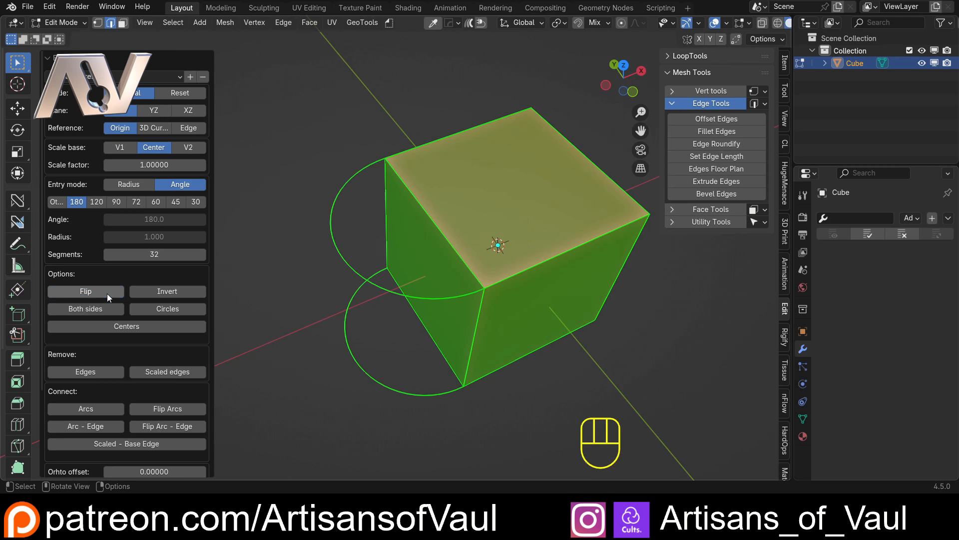
Try the Invert option, switch it back off, and remove the original edges from the roundified cube.
{"action": "left_click", "coordinate": [164, 292]}
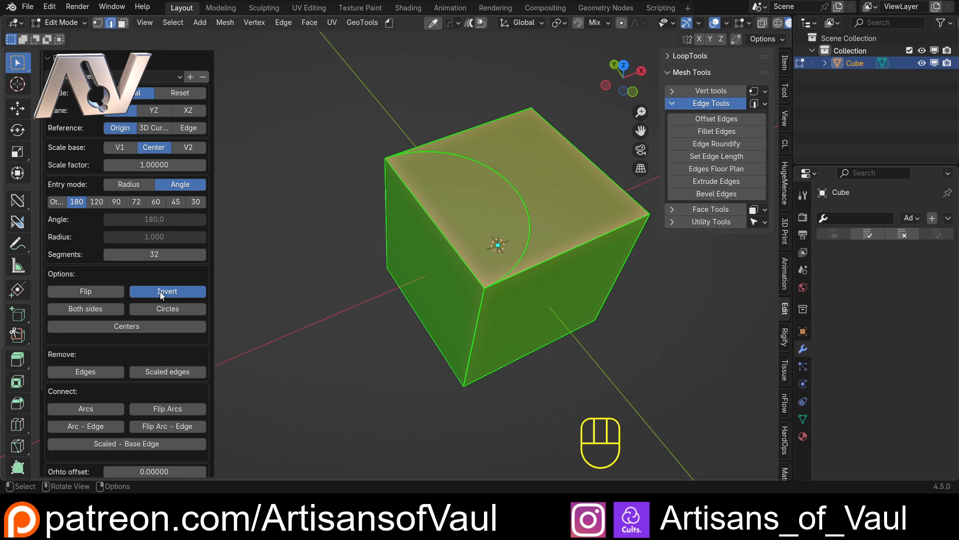
{"action": "left_click", "coordinate": [160, 291]}
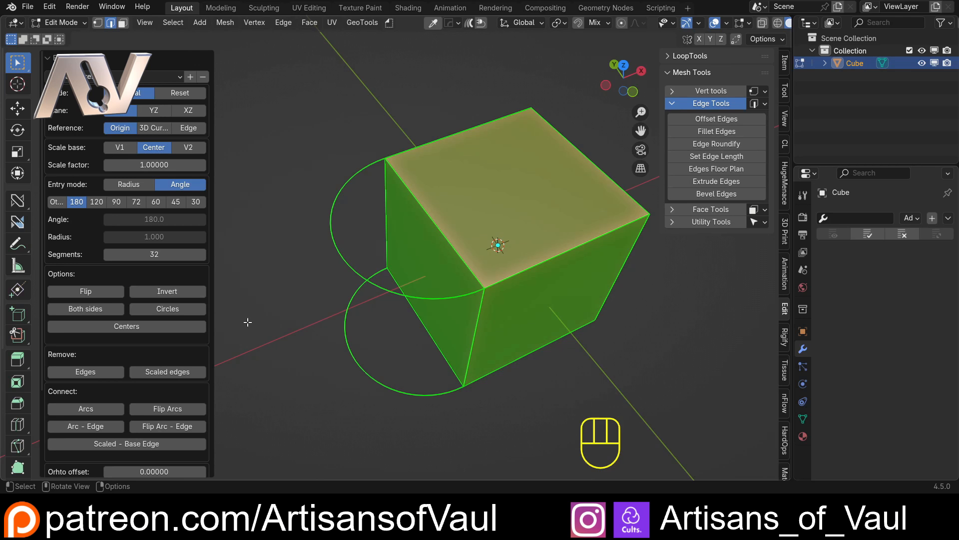
{"action": "left_click", "coordinate": [111, 372]}
{"action": "middle_click_drag", "start_coordinate": [474, 234], "coordinate": [512, 324]}
Select a vertical edge at the cube's opening and fill faces one after another between the two arcs.
{"action": "key", "text": "Tab"}
{"action": "left_click", "coordinate": [480, 303]}
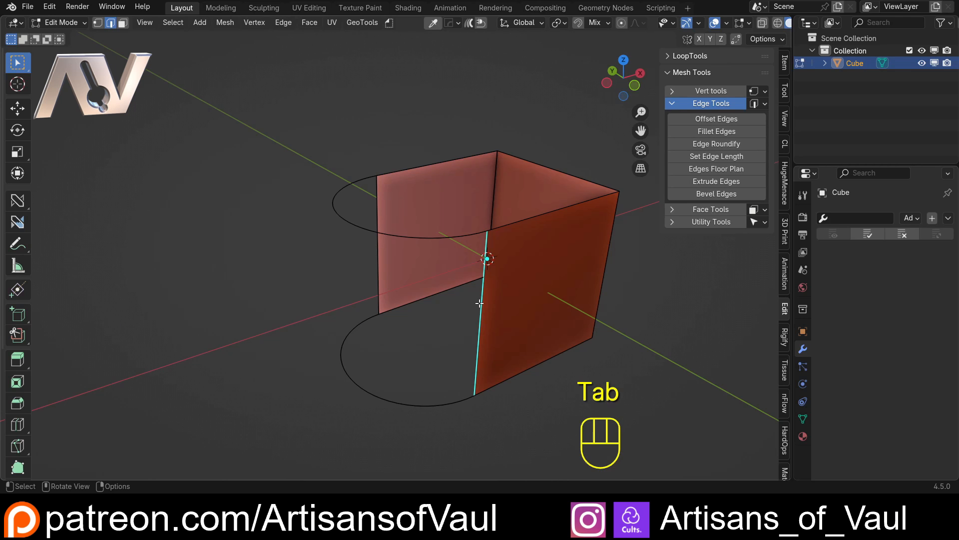
{"action": "key", "text": "f"}
{"action": "key", "text": "f"}
{"action": "key", "text": "f"}
{"action": "key", "text": "f"}
{"action": "key", "text": "f"}
{"action": "key", "text": "f"}
{"action": "key", "text": "f"}
{"action": "key", "text": "f"}
{"action": "key", "text": "f"}
{"action": "key", "text": "f"}
{"action": "key", "text": "f"}
{"action": "key", "text": "f"}
{"action": "key", "text": "f"}
{"action": "key", "text": "f"}
{"action": "key", "text": "f"}
{"action": "key", "text": "f"}
{"action": "key", "text": "f"}
{"action": "key", "text": "f"}
{"action": "key", "text": "f"}
{"action": "key", "text": "f"}
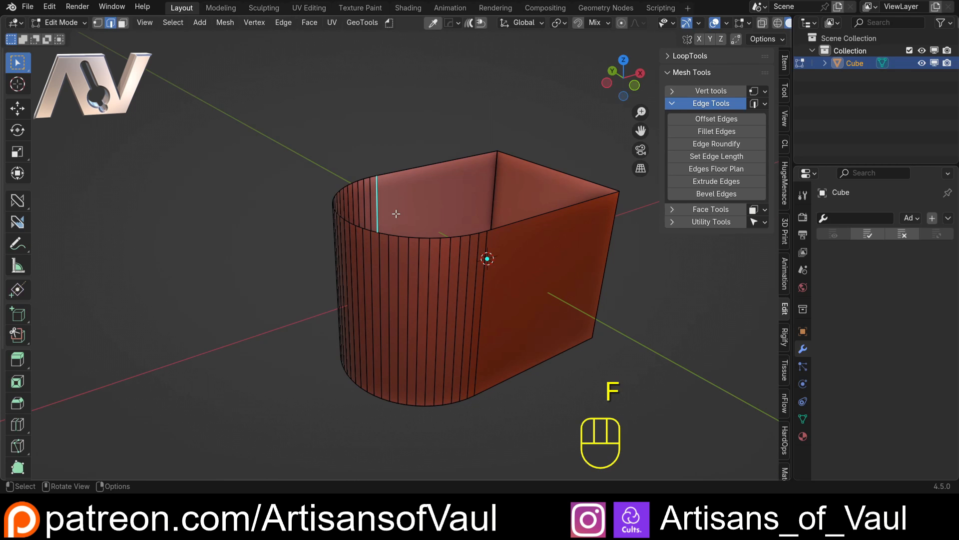
Undo the filled faces and the Edge Roundify on the cube.
{"action": "middle_click_drag", "start_coordinate": [396, 214], "coordinate": [317, 261]}
{"action": "key", "text": "ctrl+z"}
{"action": "key", "text": "ctrl+z"}
{"action": "key", "text": "ctrl+z"}
{"action": "key", "text": "ctrl+z"}
{"action": "key", "text": "ctrl+z"}
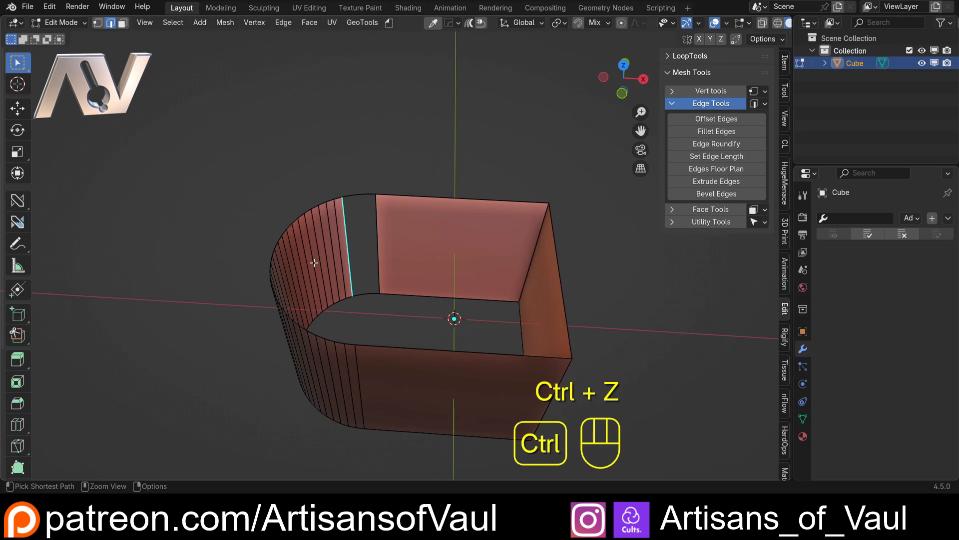
{"action": "key", "text": "ctrl+z"}
{"action": "key", "text": "ctrl+z"}
{"action": "key", "text": "ctrl+z"}
{"action": "key", "text": "ctrl+z"}
{"action": "key", "text": "ctrl+z"}
{"action": "key", "text": "ctrl+z"}
{"action": "key", "text": "ctrl+z"}
{"action": "key", "text": "ctrl+z"}
{"action": "key", "text": "ctrl+z"}
{"action": "key", "text": "ctrl+z"}
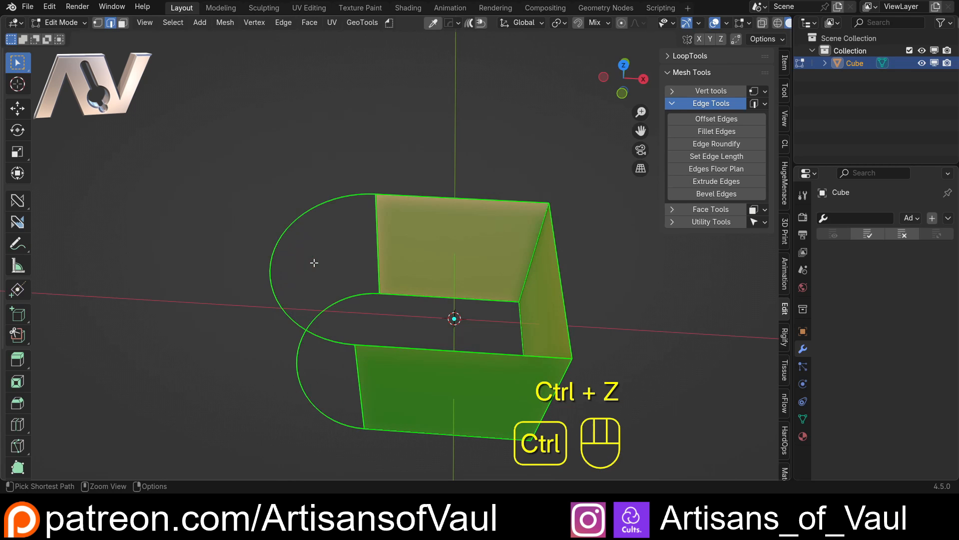
{"action": "key", "text": "ctrl+z"}
{"action": "key", "text": "ctrl+z"}
{"action": "key", "text": "ctrl+z"}
Apply Edge Roundify to the two selected edges again, try connecting the arcs, and turn that option back off.
{"action": "middle_click_drag", "start_coordinate": [310, 263], "coordinate": [682, 139]}
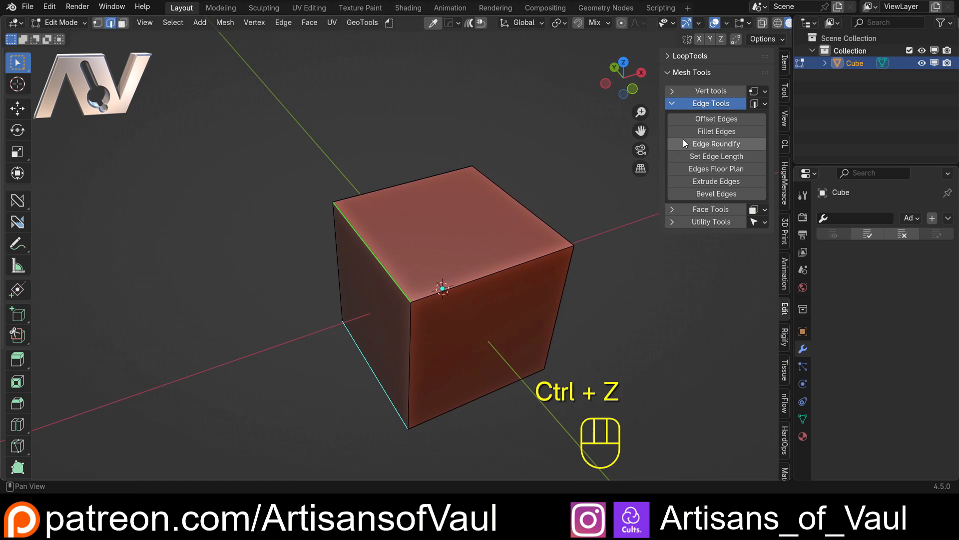
{"action": "left_click", "coordinate": [712, 144]}
{"action": "scroll", "coordinate": [127, 358], "scroll_direction": "down", "scroll_amount": 4}
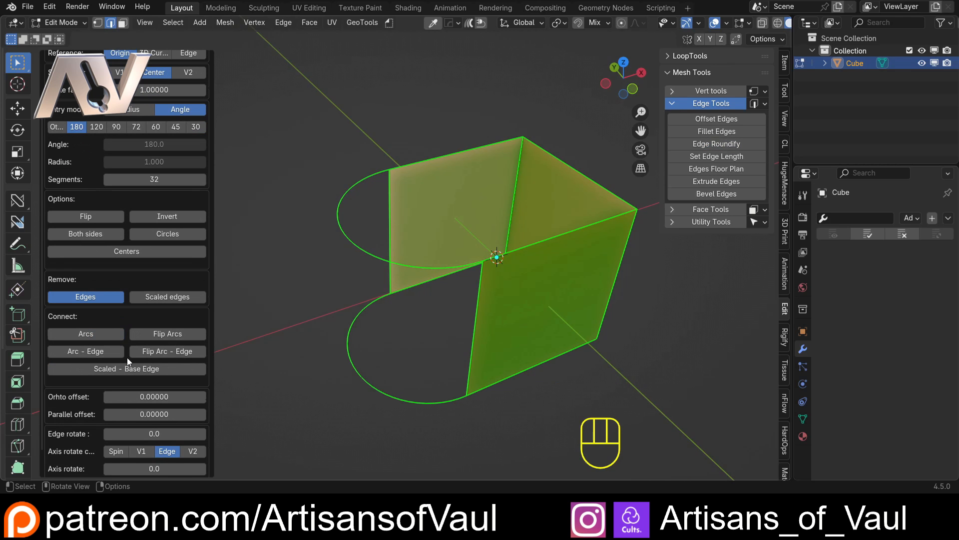
{"action": "left_click", "coordinate": [89, 336]}
{"action": "middle_click_drag", "start_coordinate": [379, 300], "coordinate": [436, 320]}
{"action": "left_click", "coordinate": [86, 331]}
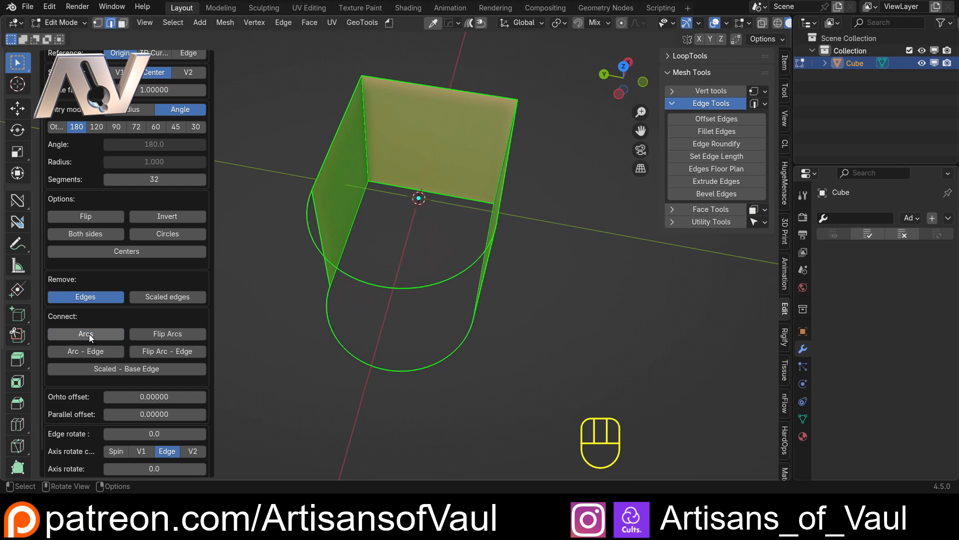
Try adjusting the ortho offset of the roundified arcs.
{"action": "middle_click_drag", "start_coordinate": [302, 352], "coordinate": [285, 297]}
{"action": "scroll", "coordinate": [136, 328], "scroll_direction": "down", "scroll_amount": 2}
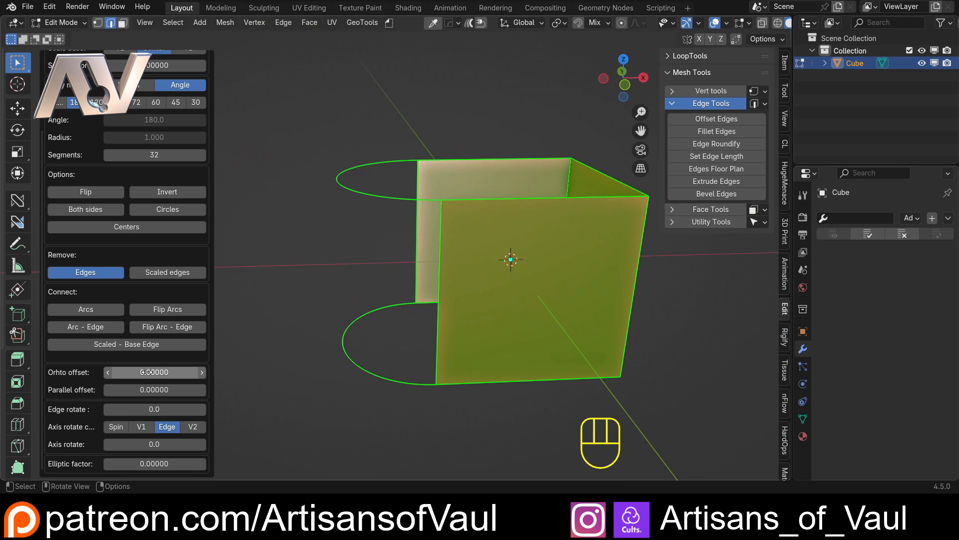
{"action": "mouse_move", "coordinate": [154, 371]}
{"action": "left_mouse_down"}
{"action": "mouse_move", "coordinate": [243, 369]}
{"action": "mouse_move", "coordinate": [380, 384]}
{"action": "mouse_move", "coordinate": [148, 369]}
{"action": "left_mouse_up"}
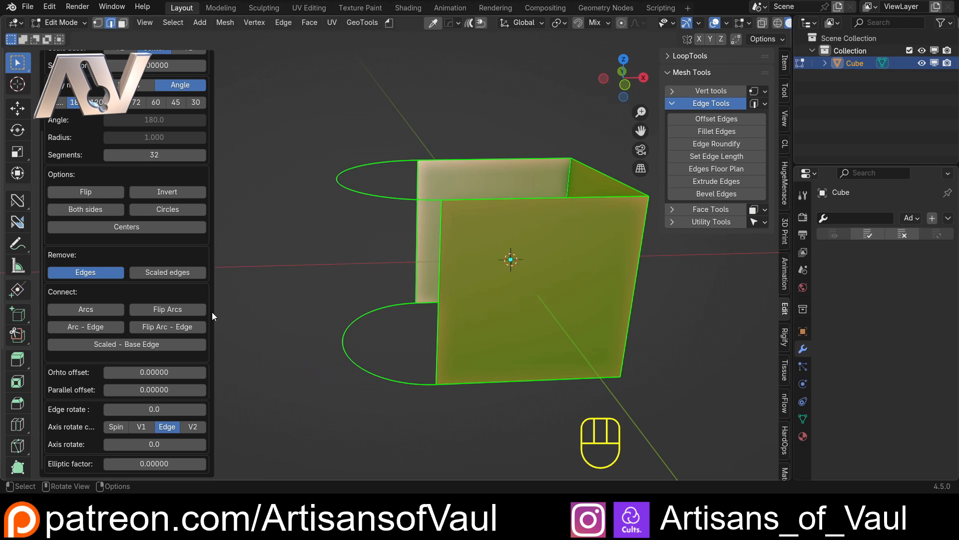
Try an edge rotation of about -24.3 degrees on the roundified arcs and adjust their elliptic factor.
{"action": "left_click_drag", "start_coordinate": [167, 408], "coordinate": [193, 426]}
{"action": "middle_click_drag", "start_coordinate": [317, 276], "coordinate": [319, 300]}
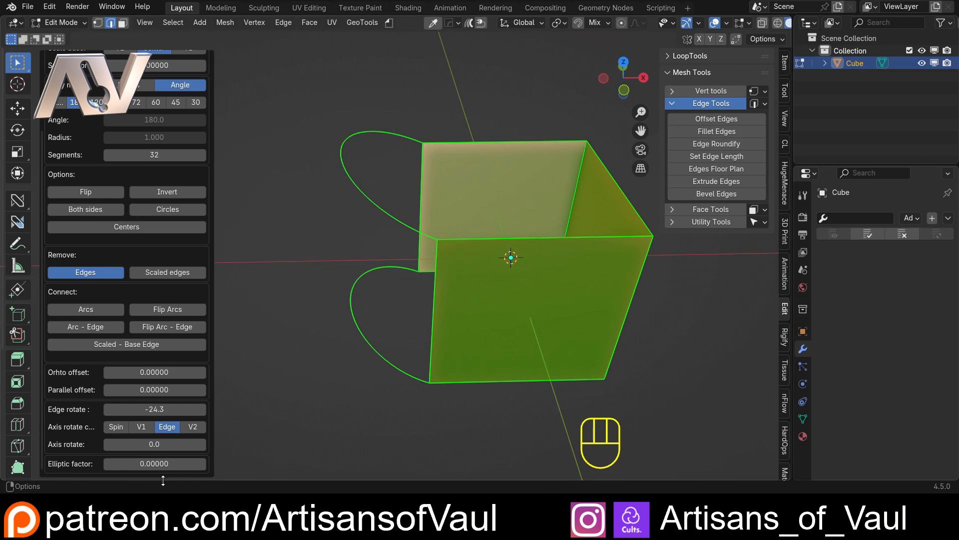
{"action": "left_click_drag", "start_coordinate": [150, 463], "coordinate": [372, 205]}
{"action": "middle_click_drag", "start_coordinate": [373, 210], "coordinate": [378, 183]}
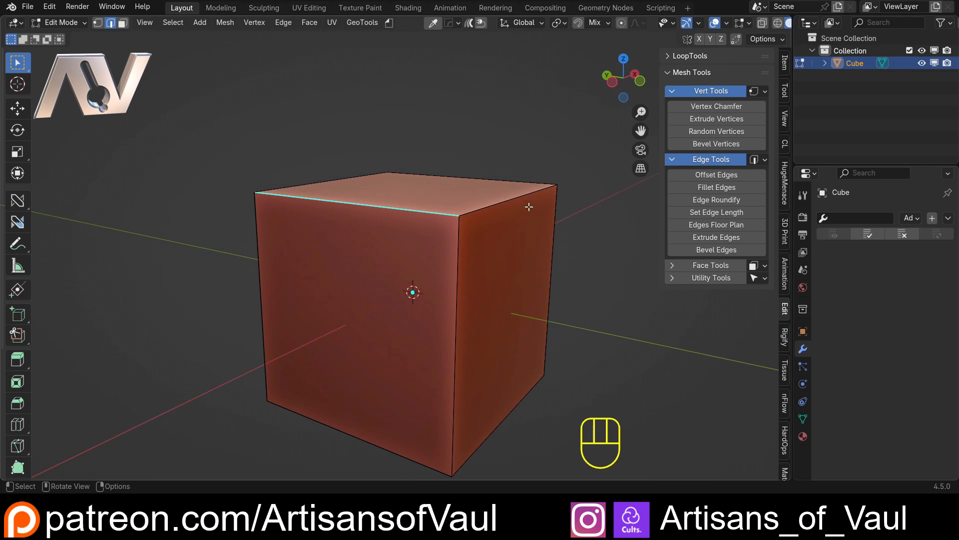
Use Set Edge Length on the cube's selected top edge with a manual target length of 1, fixed mode and proportional resizing.
{"action": "middle_click_drag", "start_coordinate": [529, 206], "coordinate": [562, 225]}
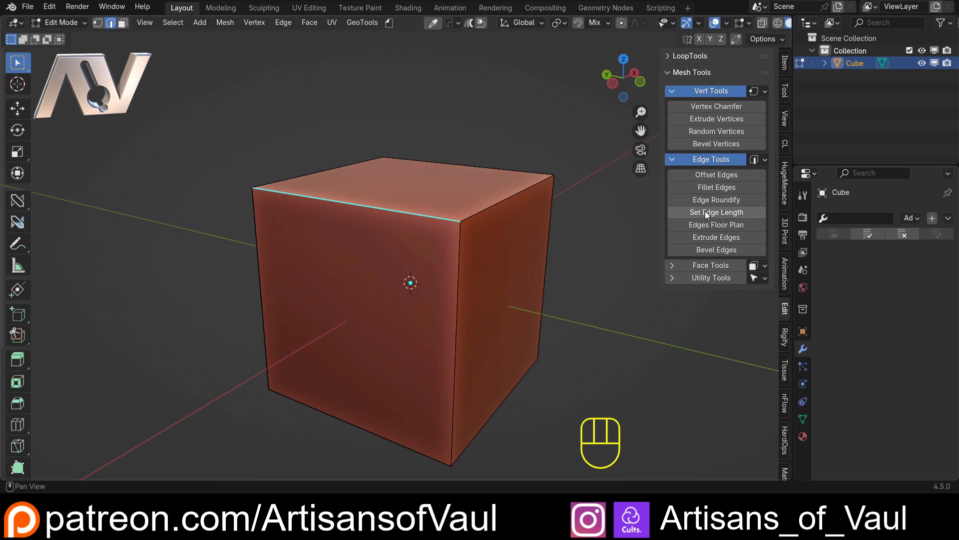
{"action": "left_click", "coordinate": [706, 212]}
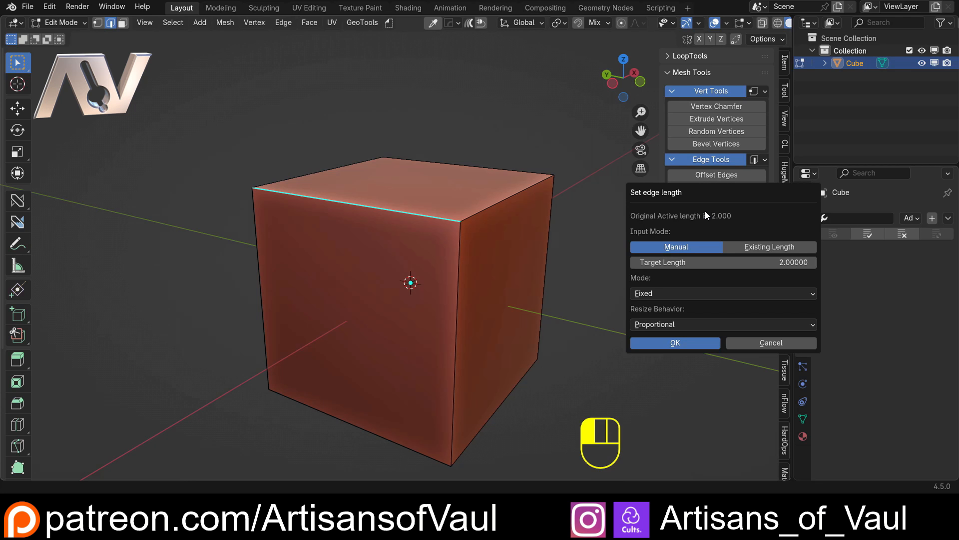
{"action": "left_click", "coordinate": [741, 262]}
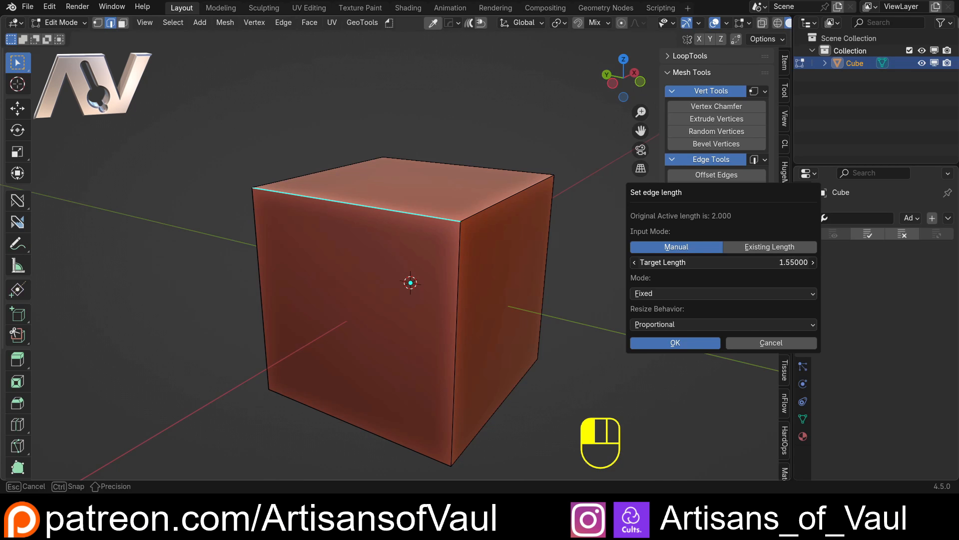
{"action": "left_click_drag", "start_coordinate": [741, 262], "coordinate": [753, 262]}
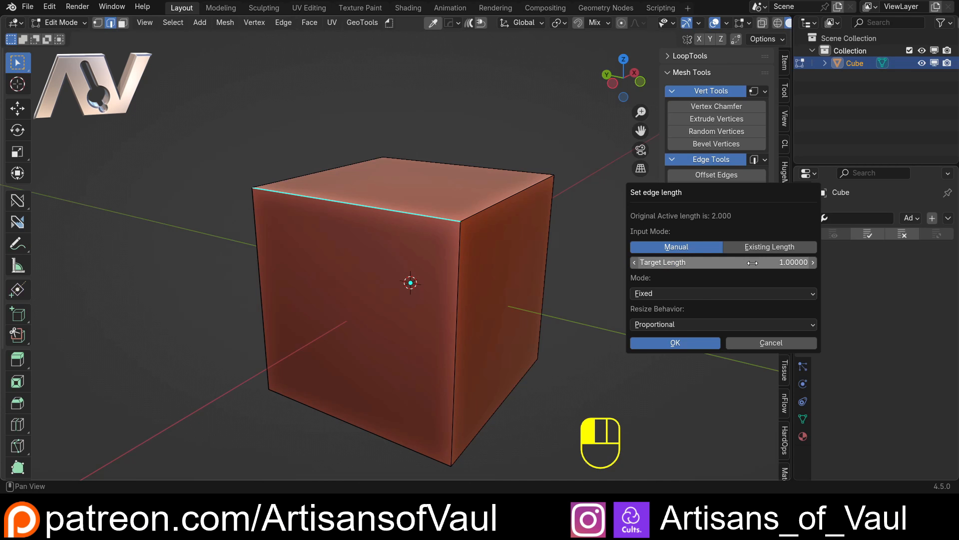
{"action": "left_click", "coordinate": [681, 345]}
{"action": "middle_click_drag", "start_coordinate": [138, 287], "coordinate": [150, 324]}
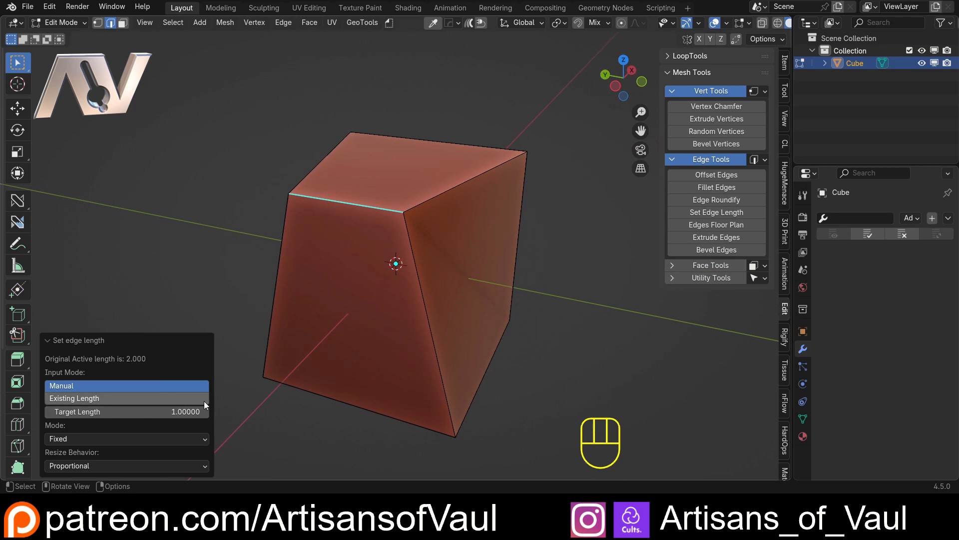
Adjust the target length of the resized top edge to 1.18.
{"action": "left_click_drag", "start_coordinate": [135, 414], "coordinate": [167, 413]}
{"action": "middle_click_drag", "start_coordinate": [225, 304], "coordinate": [301, 293]}
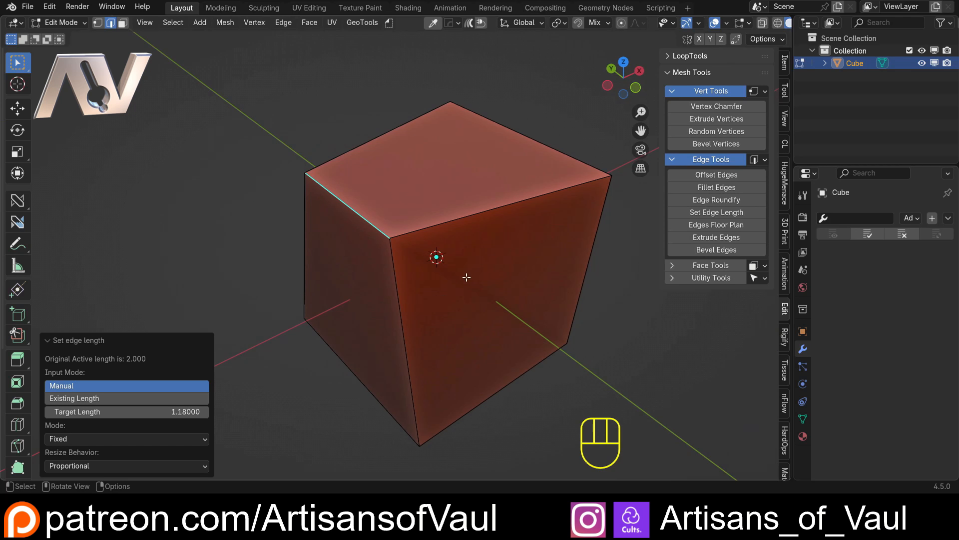
{"action": "middle_click_drag", "start_coordinate": [398, 234], "coordinate": [350, 262]}
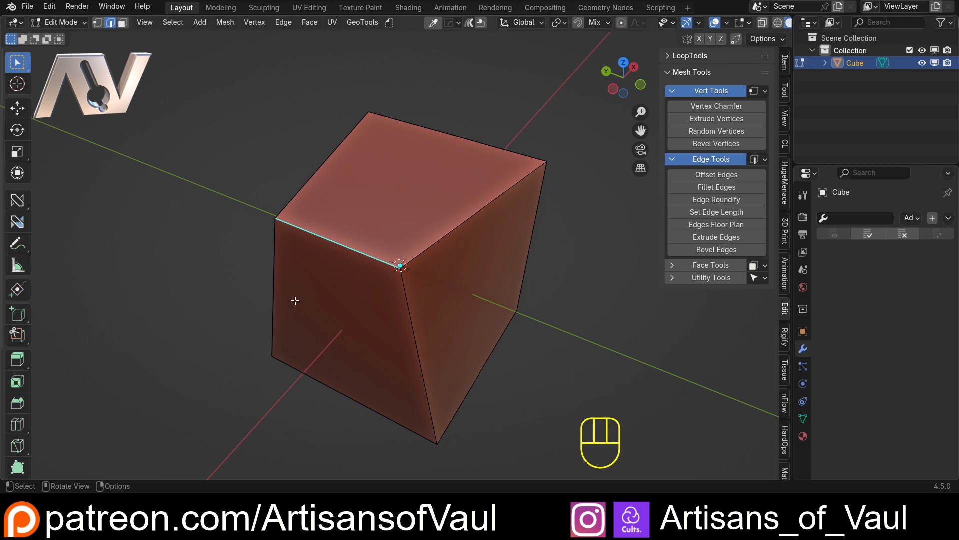
{"action": "middle_click_drag", "start_coordinate": [295, 300], "coordinate": [330, 278]}
Apply Set Edge Length to the shortened edge again with a manual target length of 3.
{"action": "left_click", "coordinate": [716, 213]}
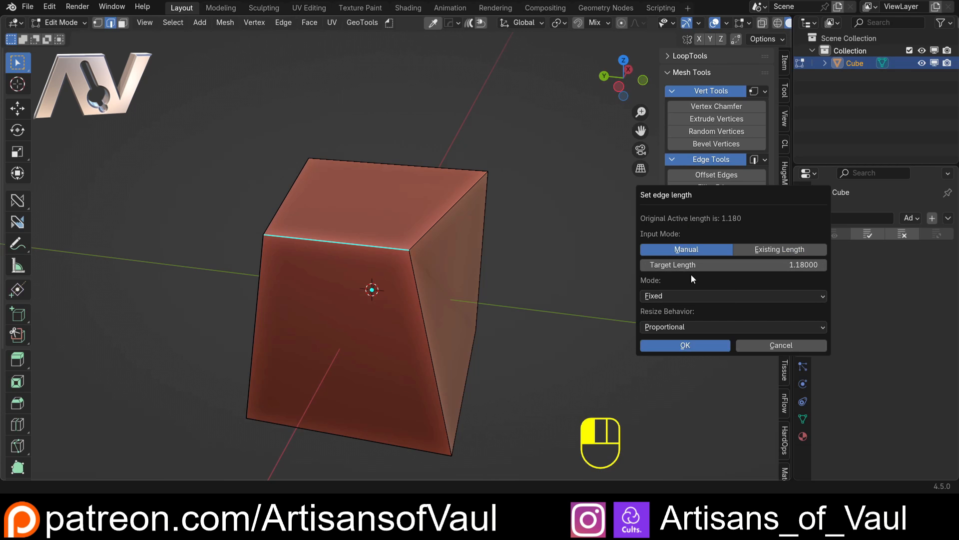
{"action": "mouse_move", "coordinate": [747, 264]}
{"action": "left_mouse_down"}
{"action": "mouse_move", "coordinate": [714, 264]}
{"action": "mouse_move", "coordinate": [746, 260]}
{"action": "left_mouse_up"}
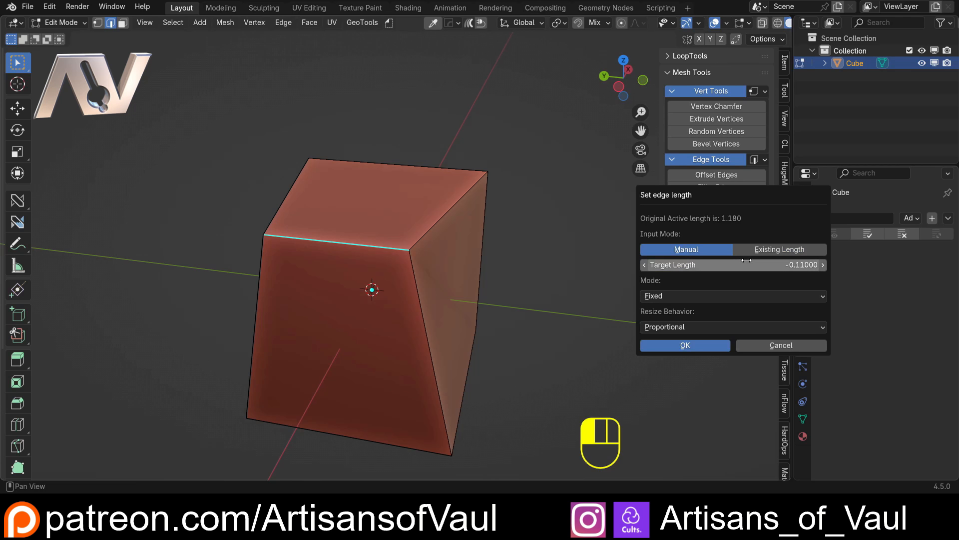
{"action": "left_click", "coordinate": [749, 260]}
{"action": "type", "text": "3"}
{"action": "key", "text": "Return"}
{"action": "left_click", "coordinate": [672, 344]}
{"action": "mouse_move", "coordinate": [372, 279]}
{"action": "middle_mouse_down"}
{"action": "mouse_move", "coordinate": [381, 269]}
{"action": "mouse_move", "coordinate": [369, 264]}
{"action": "middle_mouse_up"}
{"action": "scroll", "coordinate": [352, 270], "scroll_direction": "up", "scroll_amount": 3}
Undo the edge length changes back to the plain cube.
{"action": "key", "text": "ctrl+z"}
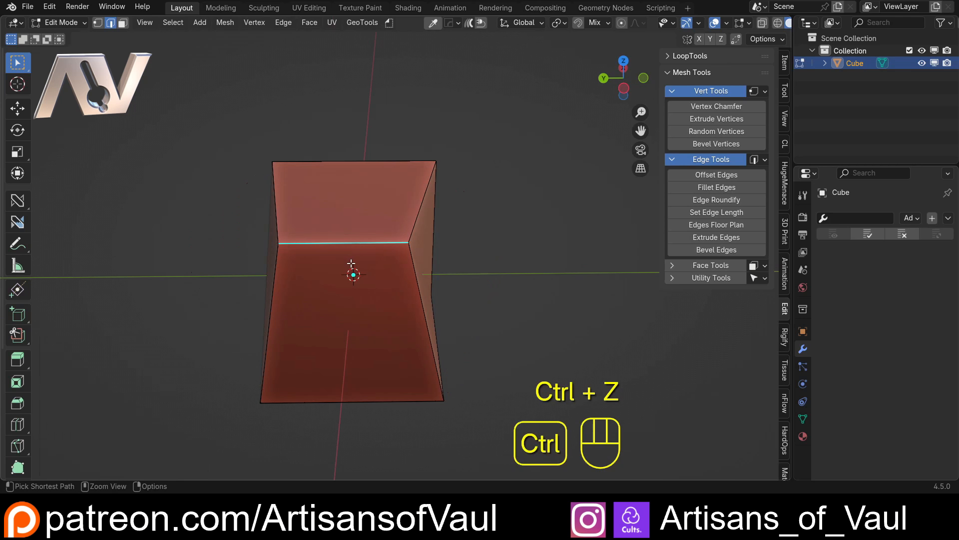
{"action": "key", "text": "ctrl+z"}
{"action": "middle_click_drag", "start_coordinate": [543, 277], "coordinate": [547, 252]}
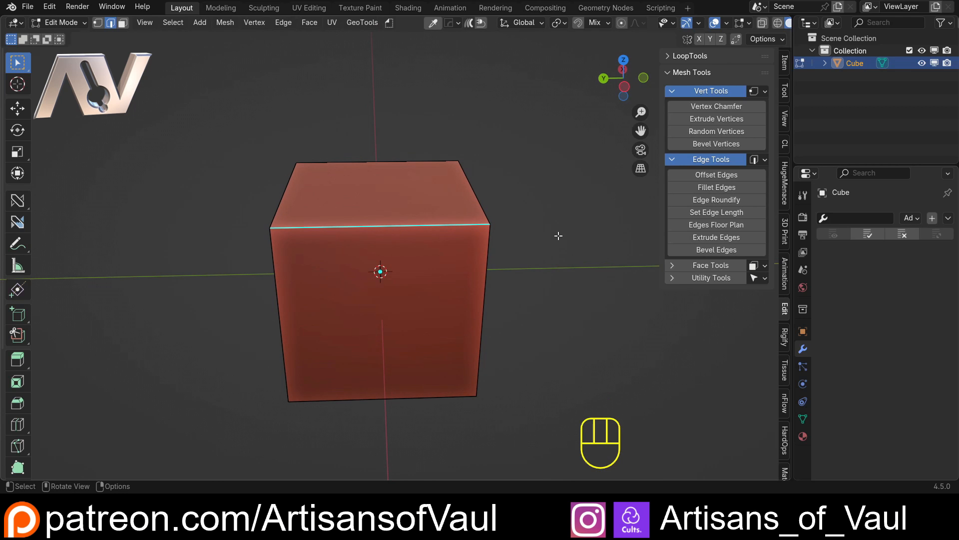
{"action": "left_click", "coordinate": [708, 212]}
{"action": "left_click", "coordinate": [744, 266]}
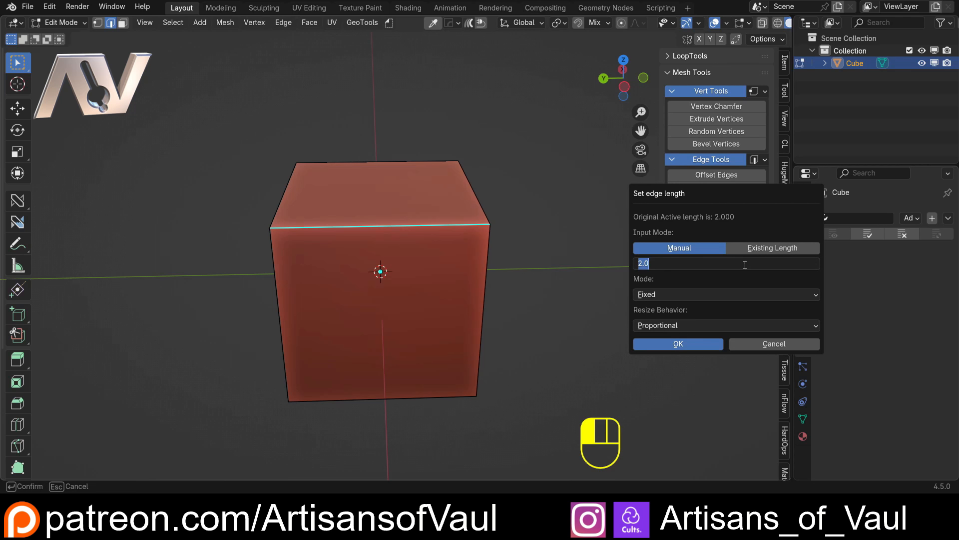
{"action": "type", "text": "3"}
{"action": "key", "text": "Return"}
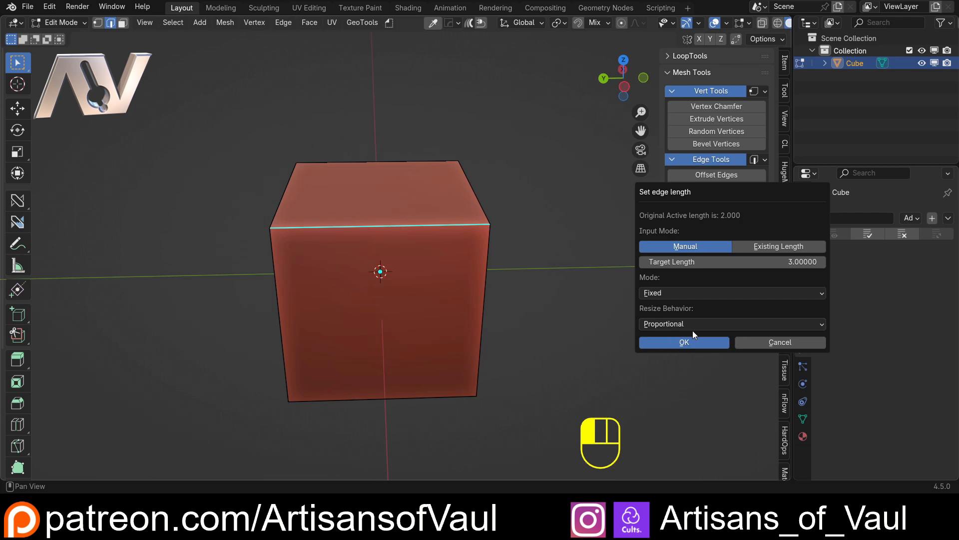
{"action": "left_click", "coordinate": [694, 323]}
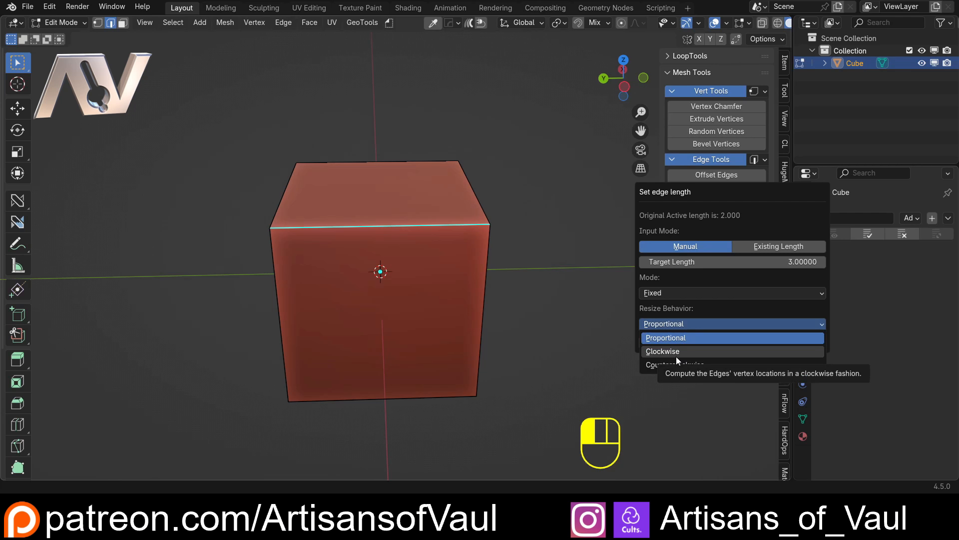
{"action": "left_click", "coordinate": [682, 341]}
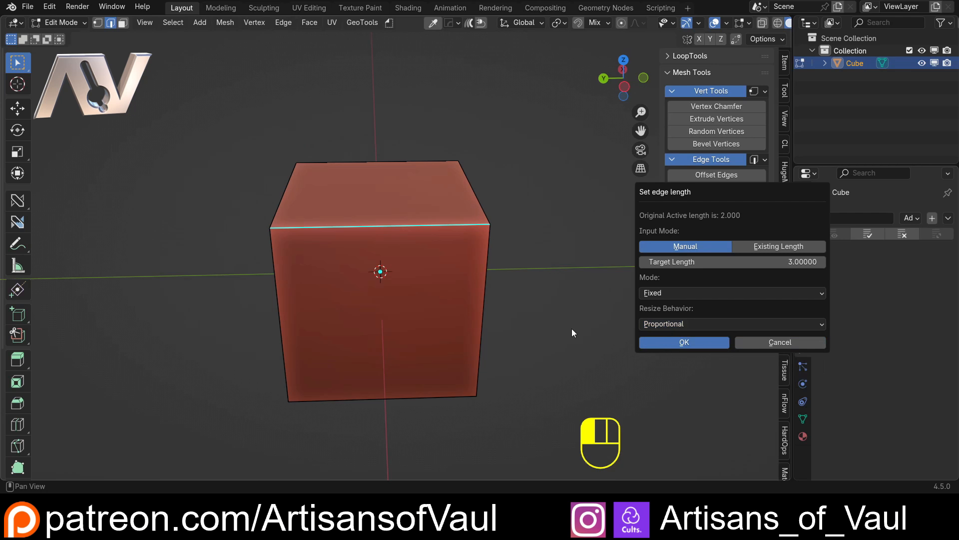
{"action": "middle_click_drag", "start_coordinate": [548, 242], "coordinate": [504, 309]}
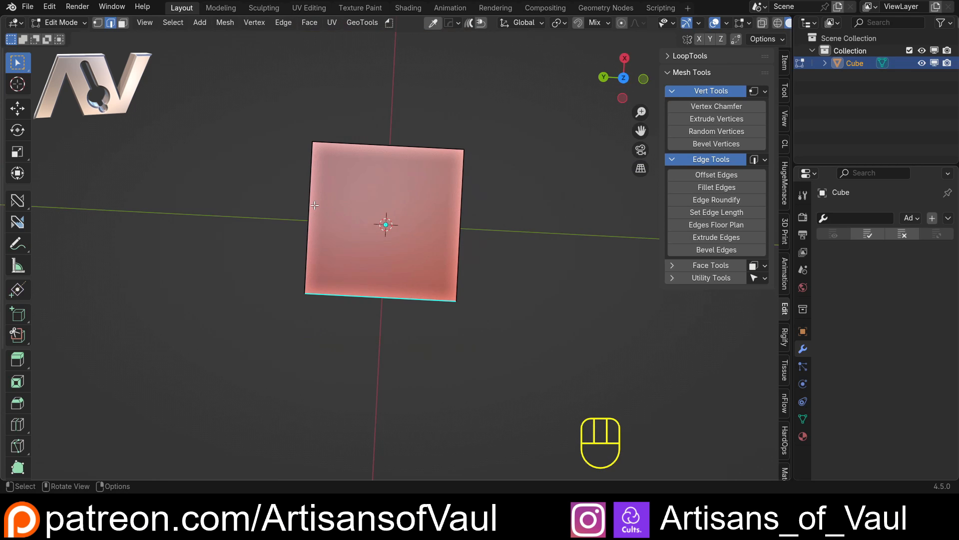
Try Set Edge Length on the top edge with target length 3 and clockwise resize behavior, and undo it.
{"action": "key", "text": "d"}
{"action": "middle_click_drag", "start_coordinate": [387, 317], "coordinate": [400, 270]}
{"action": "left_click", "coordinate": [624, 78]}
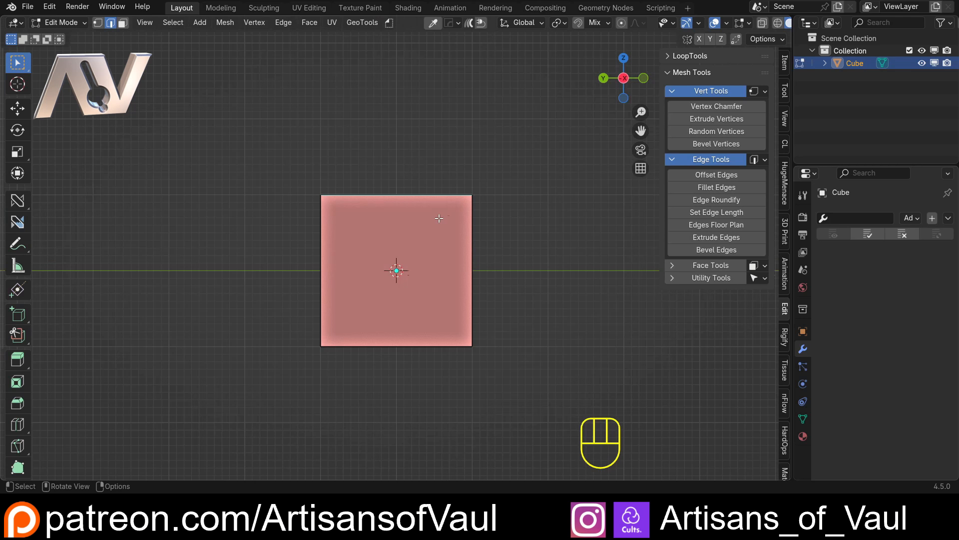
{"action": "middle_click_drag", "start_coordinate": [553, 223], "coordinate": [574, 240]}
{"action": "left_click", "coordinate": [695, 212]}
{"action": "left_click", "coordinate": [721, 264]}
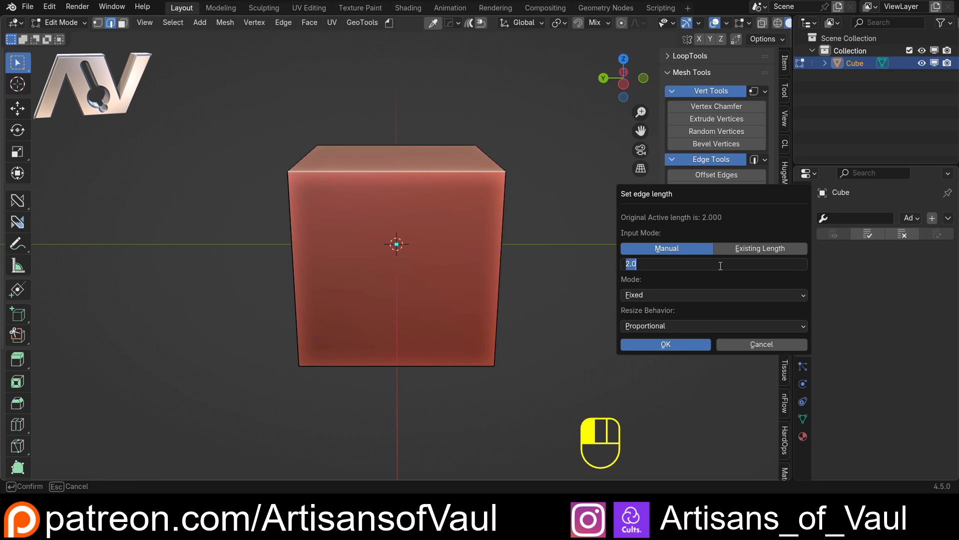
{"action": "type", "text": "3"}
{"action": "key", "text": "Return"}
{"action": "left_click", "coordinate": [686, 327]}
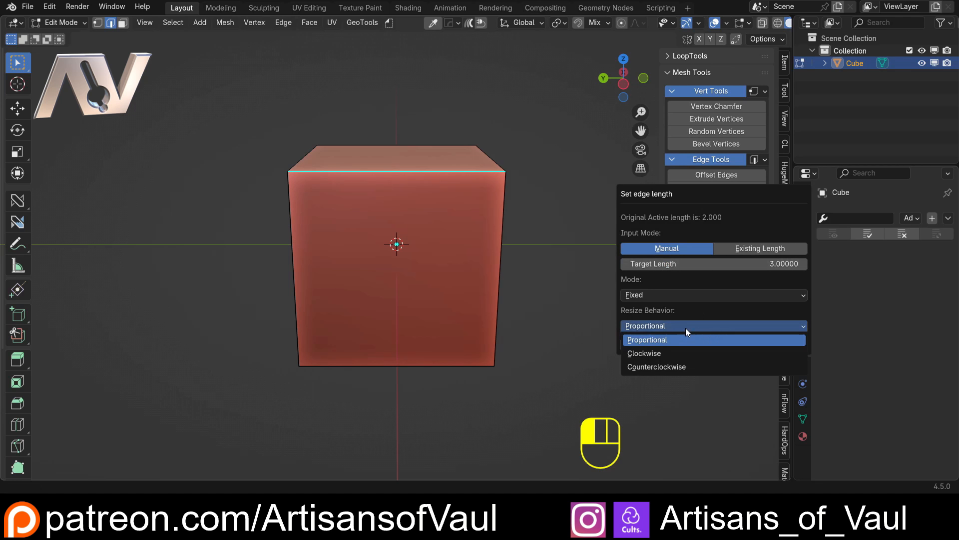
{"action": "left_click", "coordinate": [673, 355]}
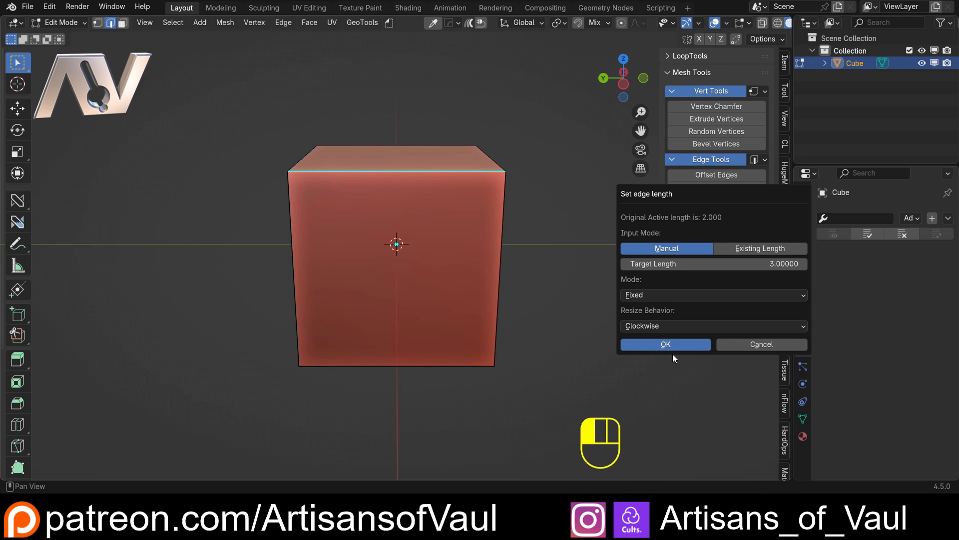
{"action": "left_click", "coordinate": [702, 348]}
{"action": "middle_click_drag", "start_coordinate": [440, 221], "coordinate": [245, 221], "text": "shift"}
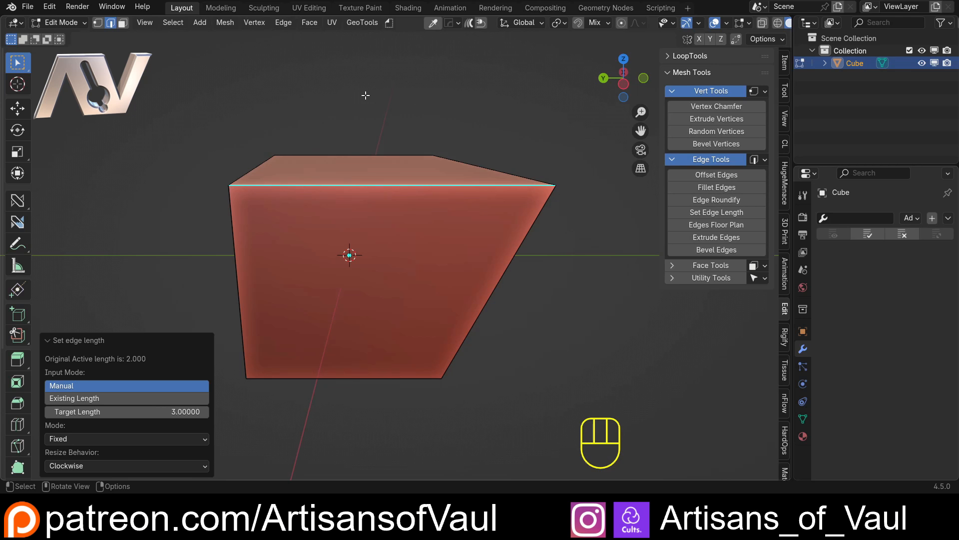
{"action": "key", "text": "ctrl+z"}
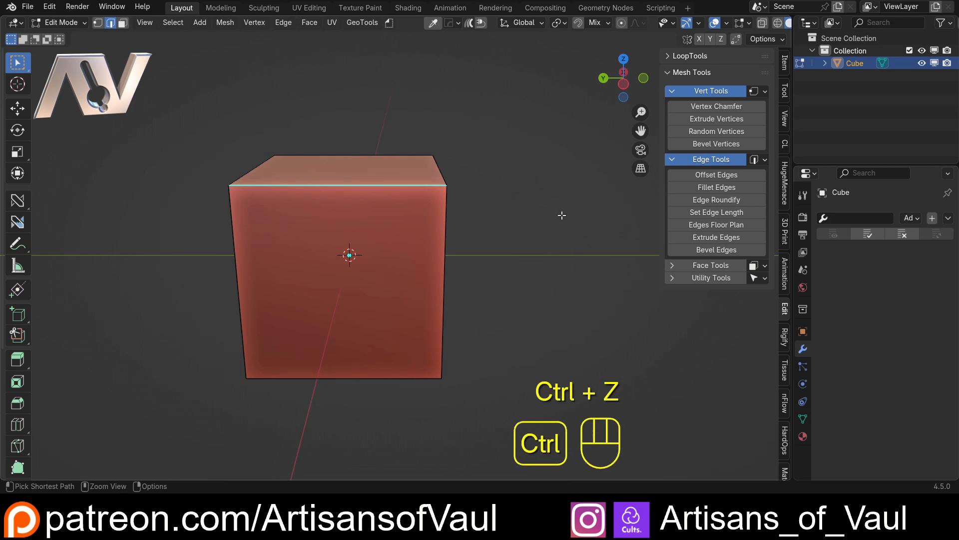
Try lengthening the same top edge to 3 with counterclockwise resize behavior, and undo it.
{"action": "left_click", "coordinate": [717, 212]}
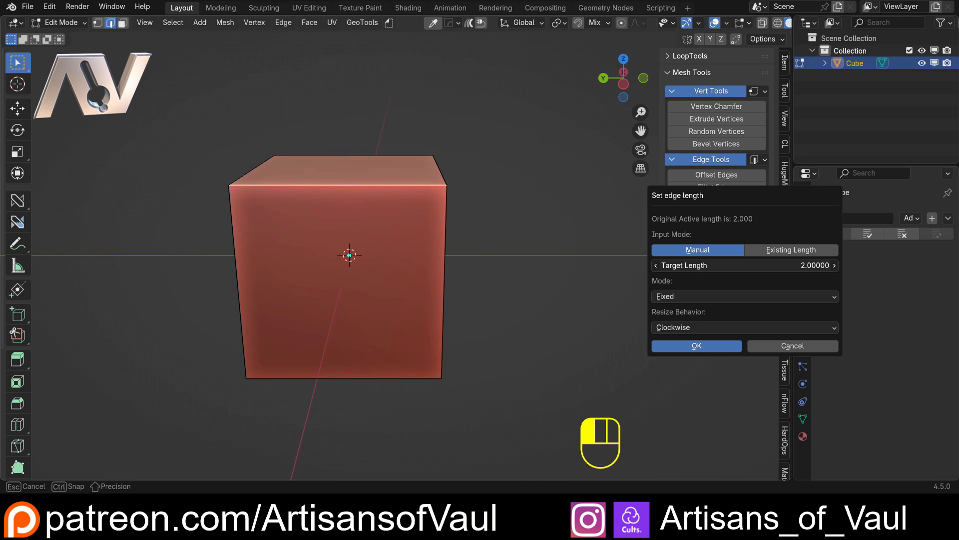
{"action": "left_click_drag", "start_coordinate": [745, 266], "coordinate": [769, 265]}
{"action": "left_click", "coordinate": [715, 328]}
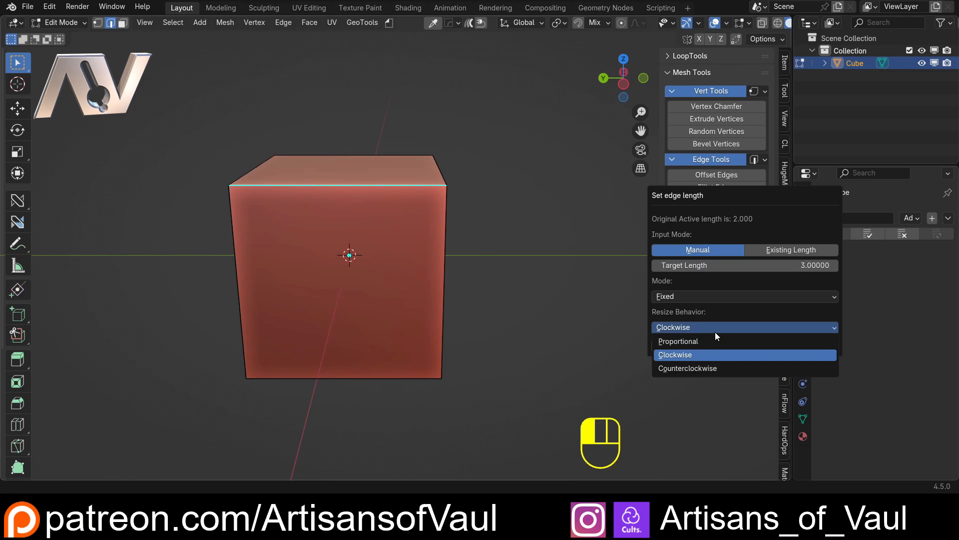
{"action": "left_click", "coordinate": [685, 368]}
{"action": "left_click", "coordinate": [685, 344]}
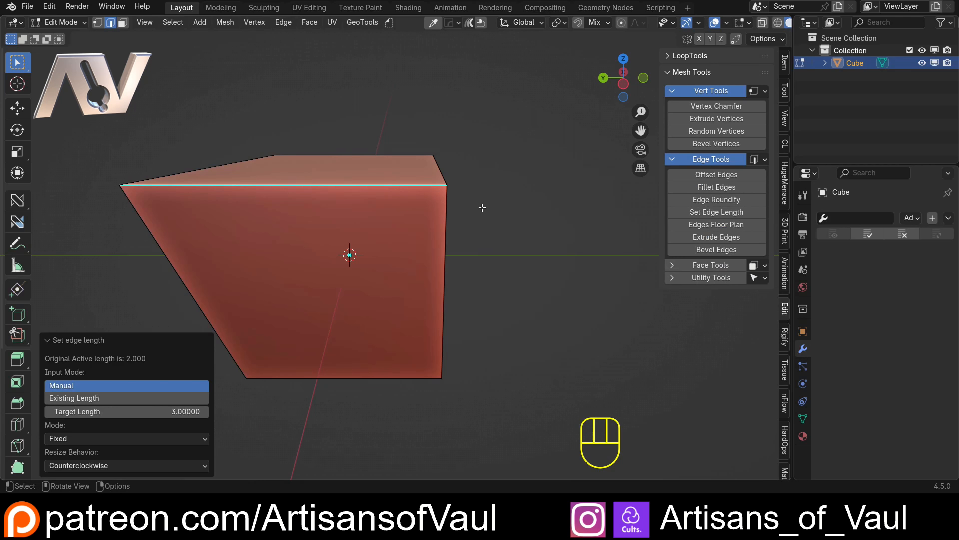
{"action": "middle_click_drag", "start_coordinate": [482, 207], "coordinate": [410, 239]}
{"action": "key", "text": "ctrl+z"}
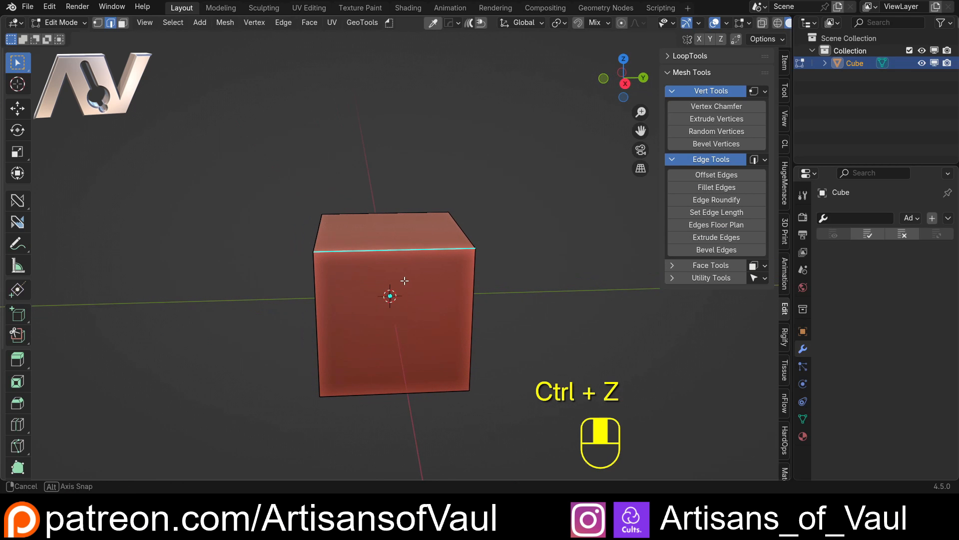
Try a target length of 3 with counterclockwise resizing on the opposite top edge, and undo the length change.
{"action": "left_click", "coordinate": [721, 213]}
{"action": "left_click", "coordinate": [745, 265]}
{"action": "type", "text": "33"}
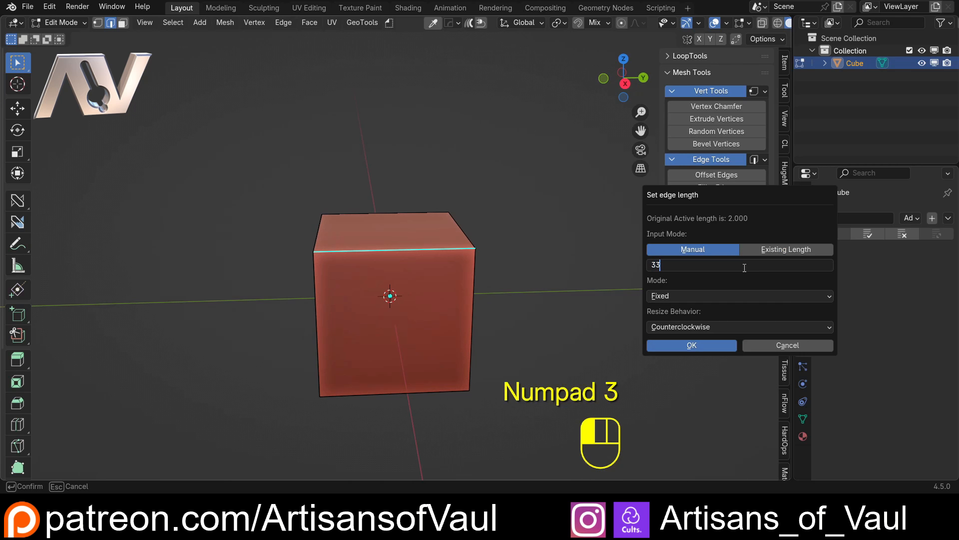
{"action": "key", "text": "Return"}
{"action": "left_click", "coordinate": [710, 342]}
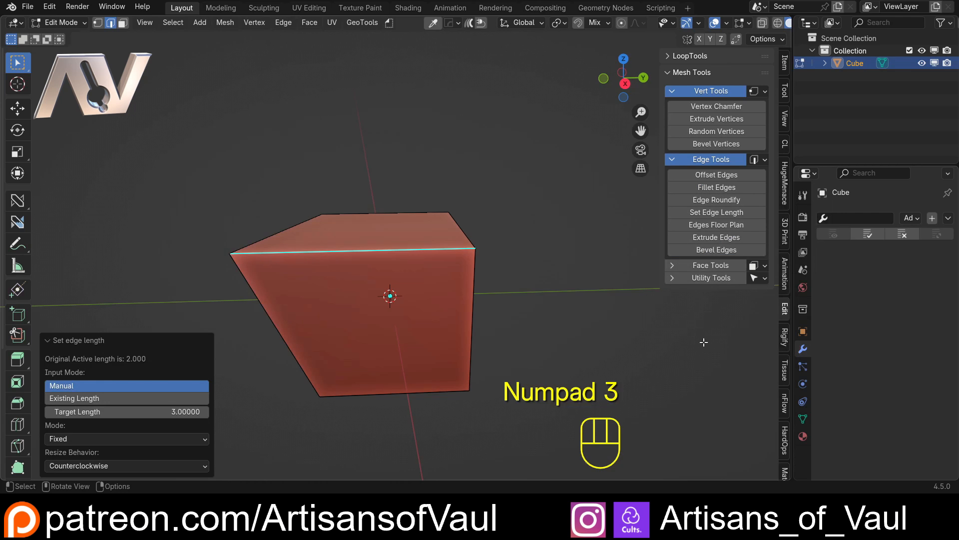
{"action": "key", "text": "ctrl+z"}
{"action": "middle_click_drag", "start_coordinate": [272, 223], "coordinate": [347, 338]}
{"action": "key", "text": "ctrl+z"}
{"action": "middle_click_drag", "start_coordinate": [576, 208], "coordinate": [575, 280]}
Set the selected top edge's length to 3 with fixed mode and proportional resize behavior.
{"action": "left_click", "coordinate": [735, 212]}
{"action": "left_click", "coordinate": [774, 265]}
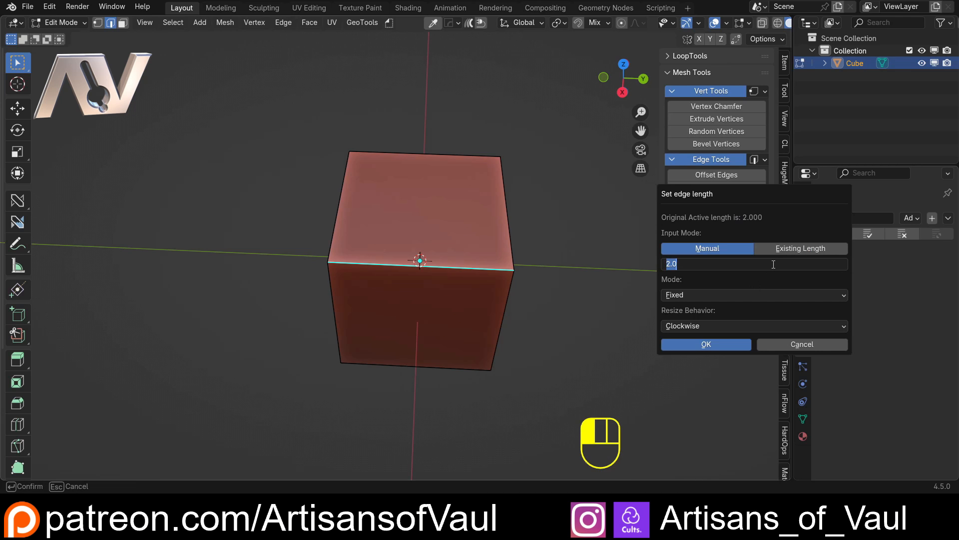
{"action": "type", "text": "3"}
{"action": "key", "text": "Return"}
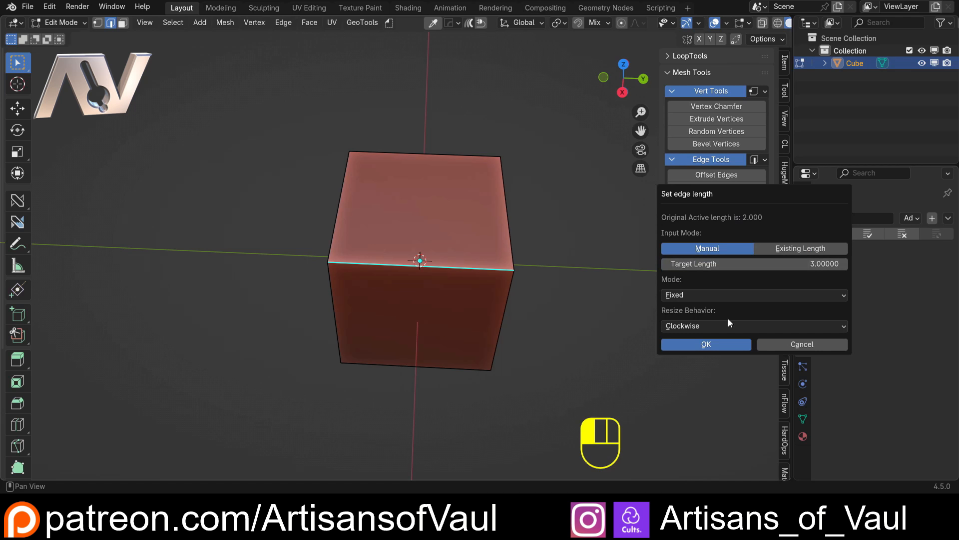
{"action": "left_click", "coordinate": [708, 326]}
{"action": "left_click", "coordinate": [706, 343]}
{"action": "left_click", "coordinate": [706, 342]}
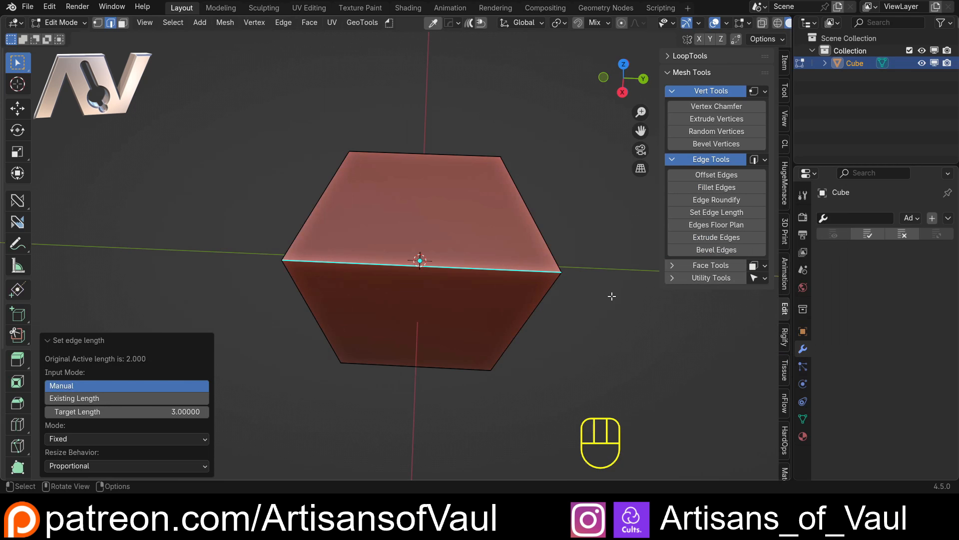
Try Set Edge Length on two opposite top edges using the Shortest existing length, fixed and proportional, and undo it.
{"action": "middle_click_drag", "start_coordinate": [502, 174], "coordinate": [336, 223]}
{"action": "left_click", "coordinate": [724, 214]}
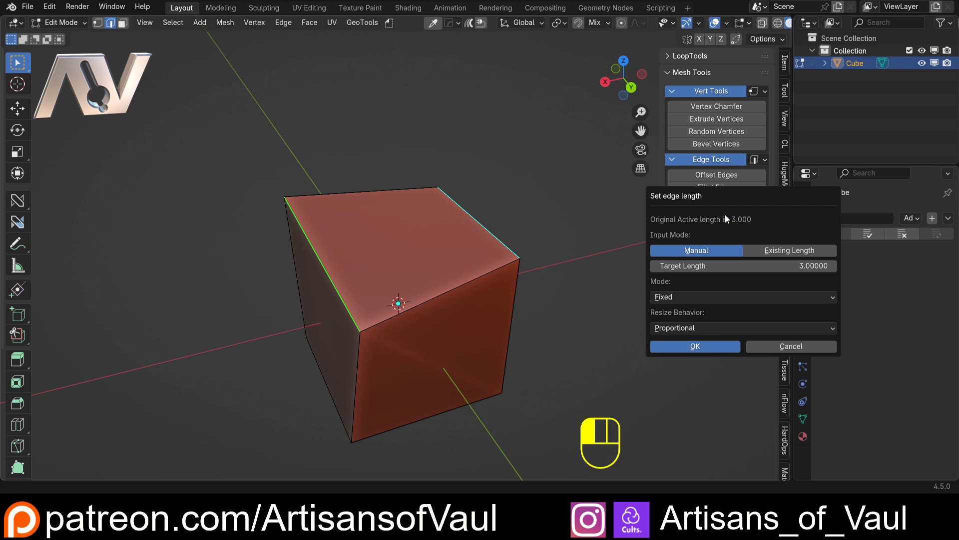
{"action": "left_click", "coordinate": [769, 251]}
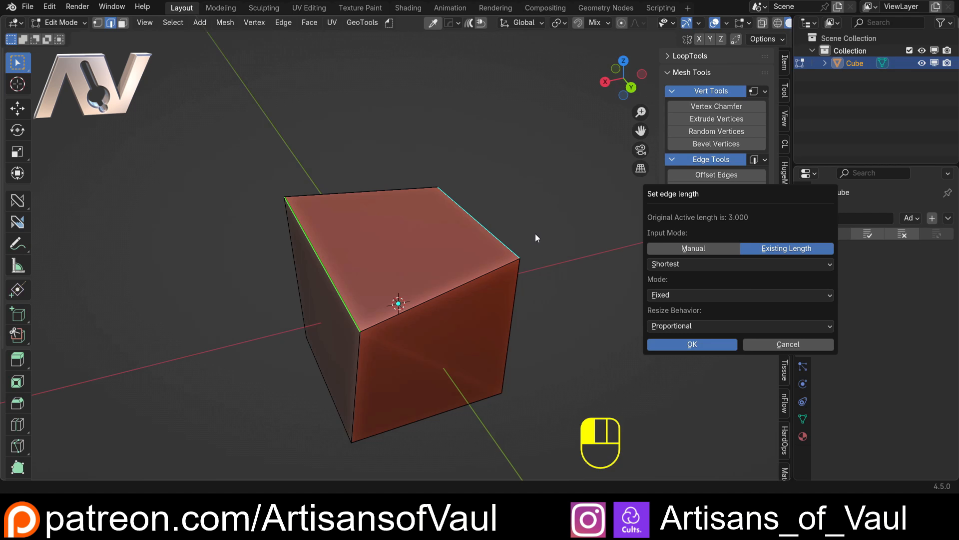
{"action": "left_click", "coordinate": [692, 344]}
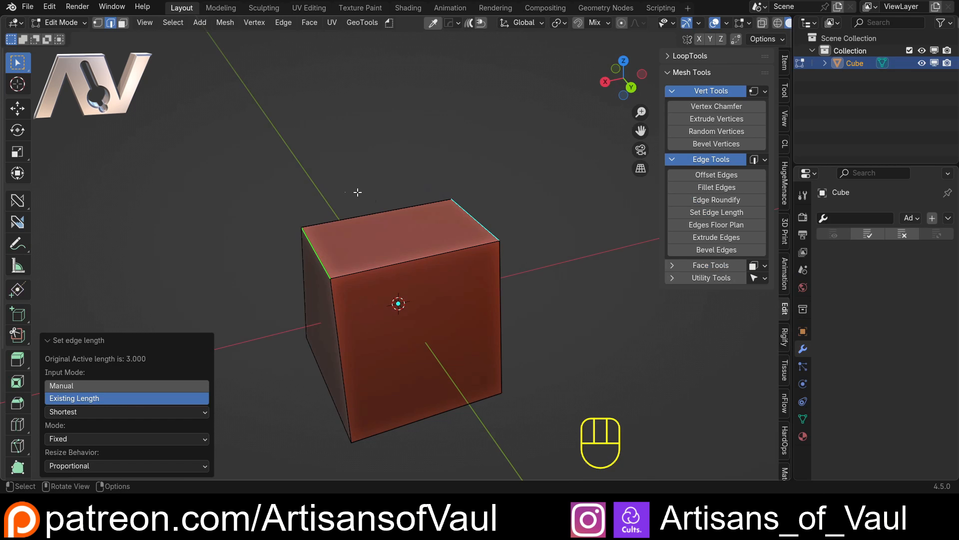
{"action": "middle_click_drag", "start_coordinate": [359, 192], "coordinate": [410, 250]}
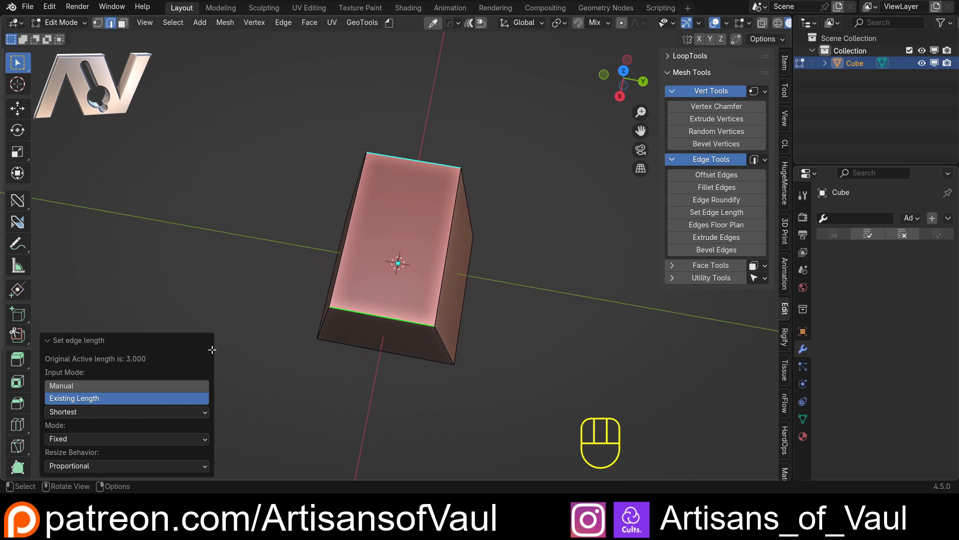
{"action": "key", "text": "ctrl+z"}
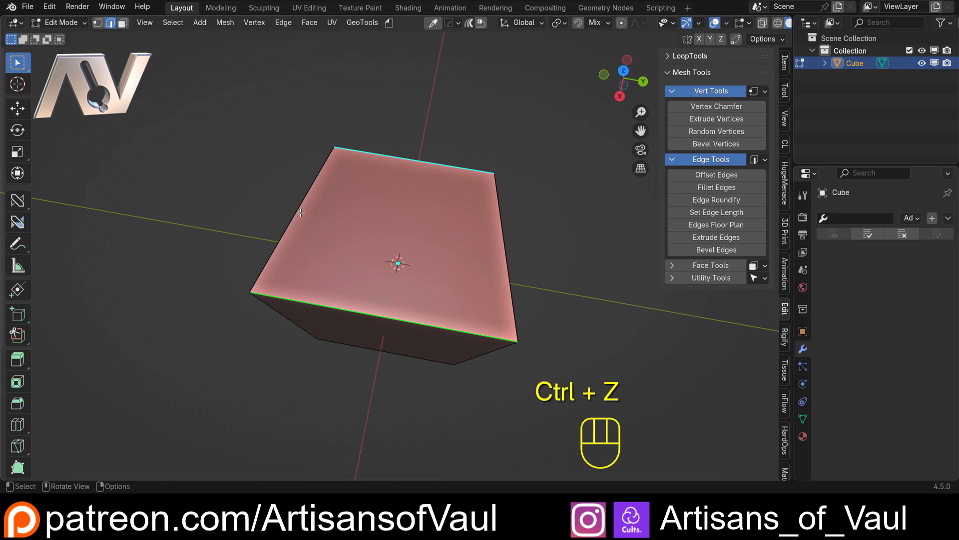
Try matching the same two top edges to the Longest existing length, and undo the change.
{"action": "left_click", "coordinate": [743, 217]}
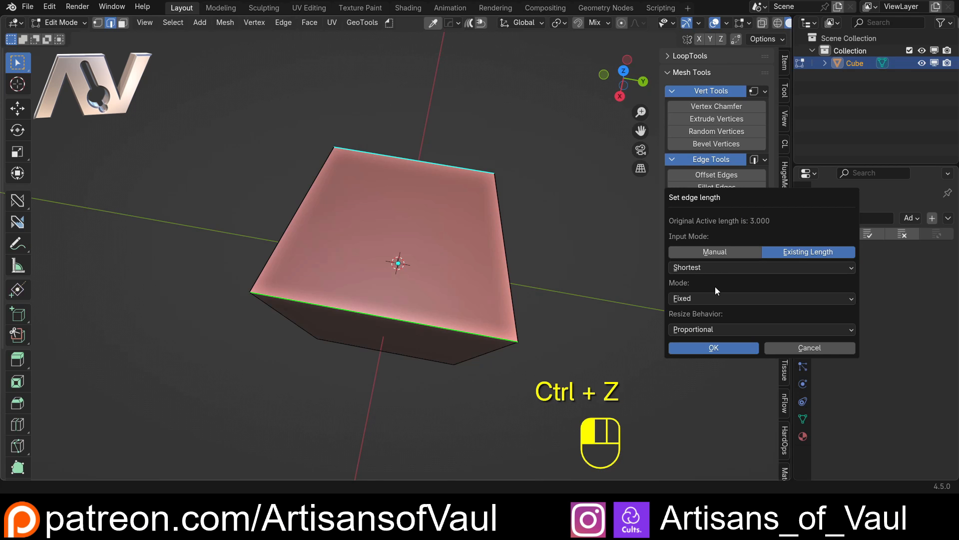
{"action": "left_click", "coordinate": [722, 268]}
{"action": "left_click", "coordinate": [698, 311]}
{"action": "left_click", "coordinate": [703, 349]}
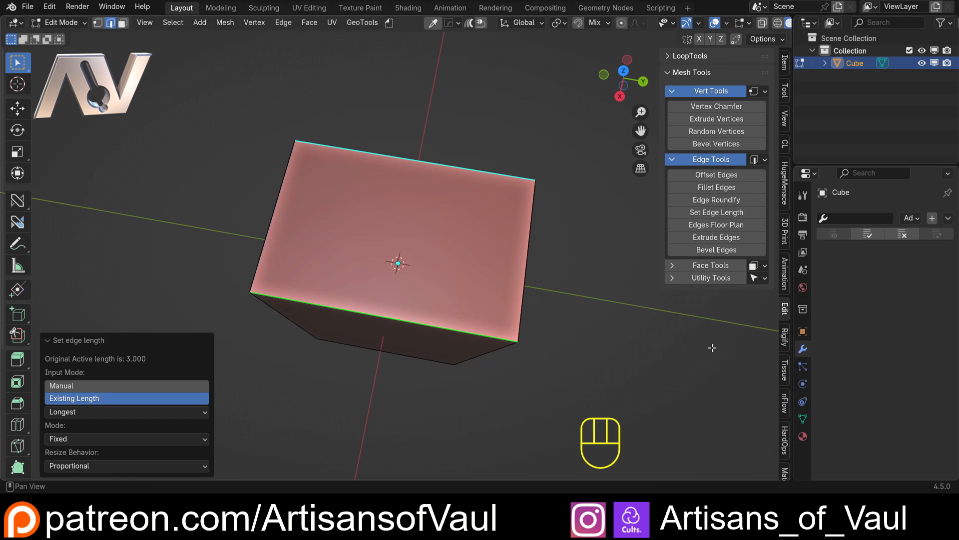
{"action": "key", "text": "ctrl+z"}
Set both selected top edges to the Active edge's existing length with fixed mode and proportional resize behavior.
{"action": "left_click", "coordinate": [719, 213]}
{"action": "left_click", "coordinate": [694, 294]}
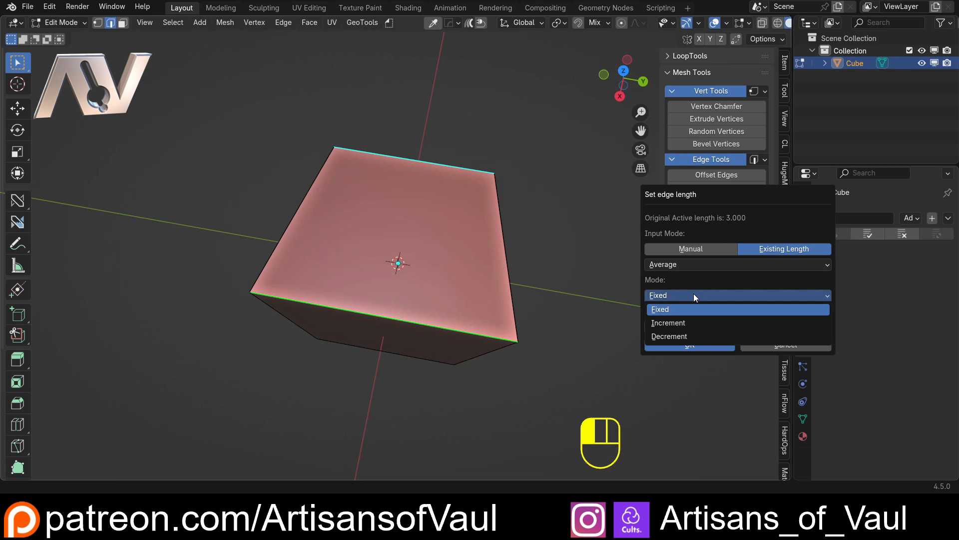
{"action": "left_click", "coordinate": [698, 264]}
{"action": "left_click", "coordinate": [678, 335]}
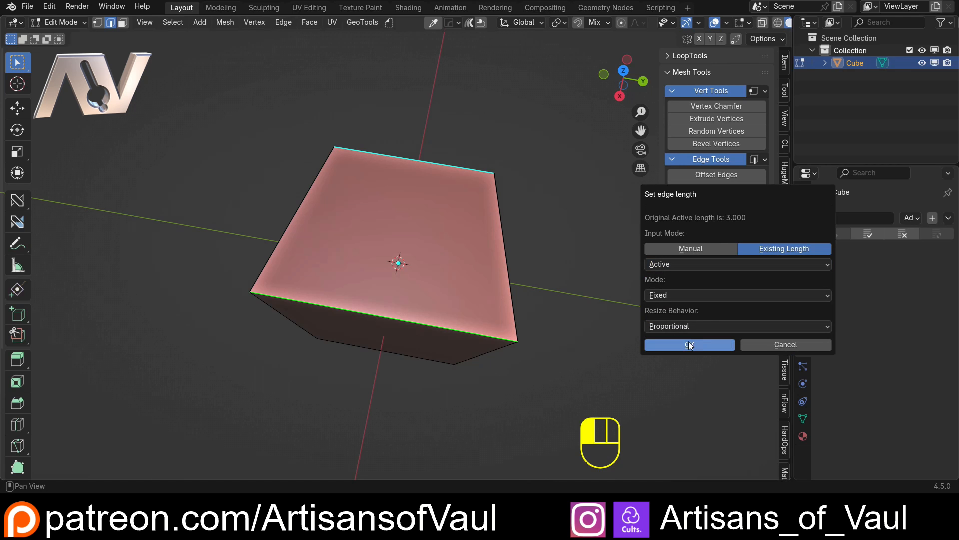
{"action": "left_click", "coordinate": [688, 343]}
{"action": "middle_click_drag", "start_coordinate": [409, 268], "coordinate": [421, 219]}
{"action": "middle_click_drag", "start_coordinate": [447, 189], "coordinate": [420, 225]}
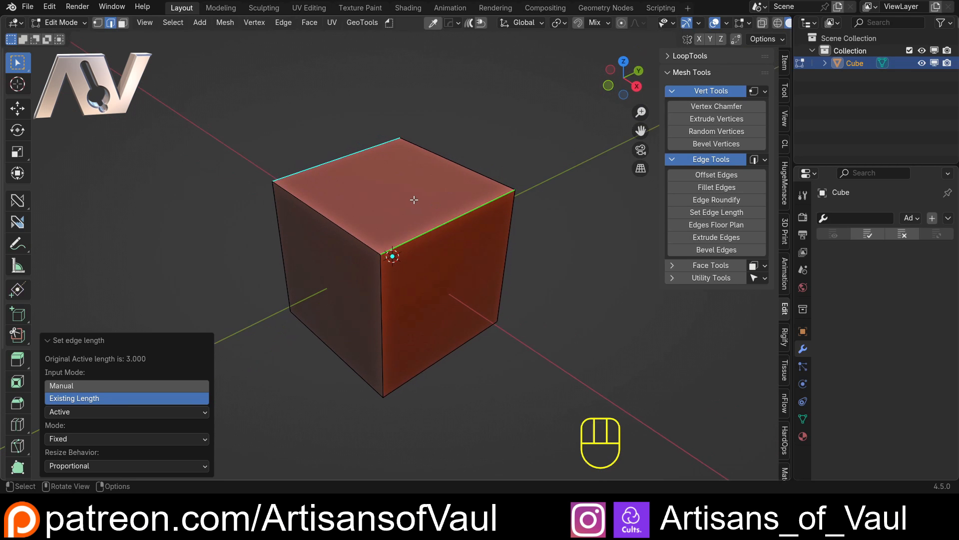
Set the other two opposite top edges of the cube to a manual target length of 3.
{"action": "left_click", "coordinate": [325, 217], "text": "shift"}
{"action": "left_click", "coordinate": [458, 163], "text": "shift"}
{"action": "left_click", "coordinate": [720, 212]}
{"action": "left_click", "coordinate": [714, 246]}
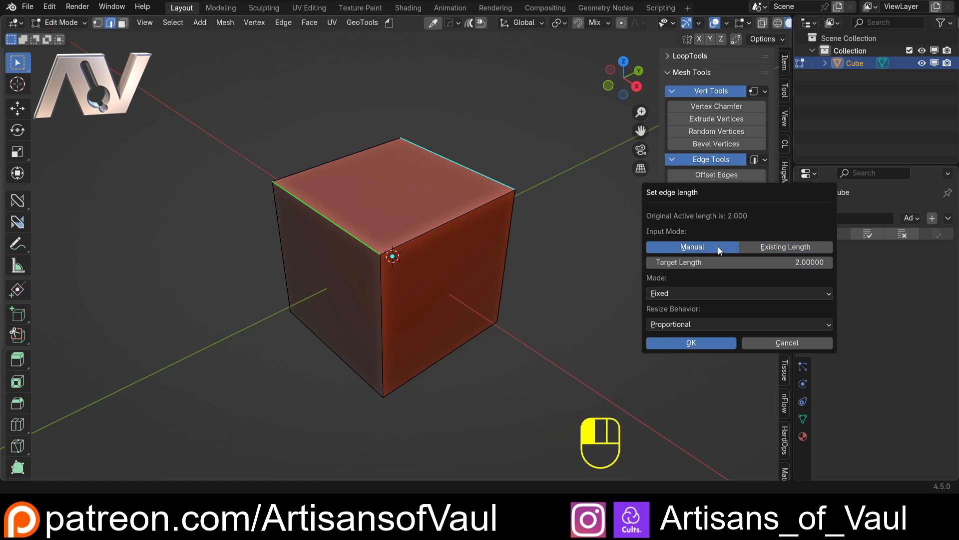
{"action": "left_click", "coordinate": [727, 263]}
{"action": "type", "text": "3"}
{"action": "key", "text": "Return"}
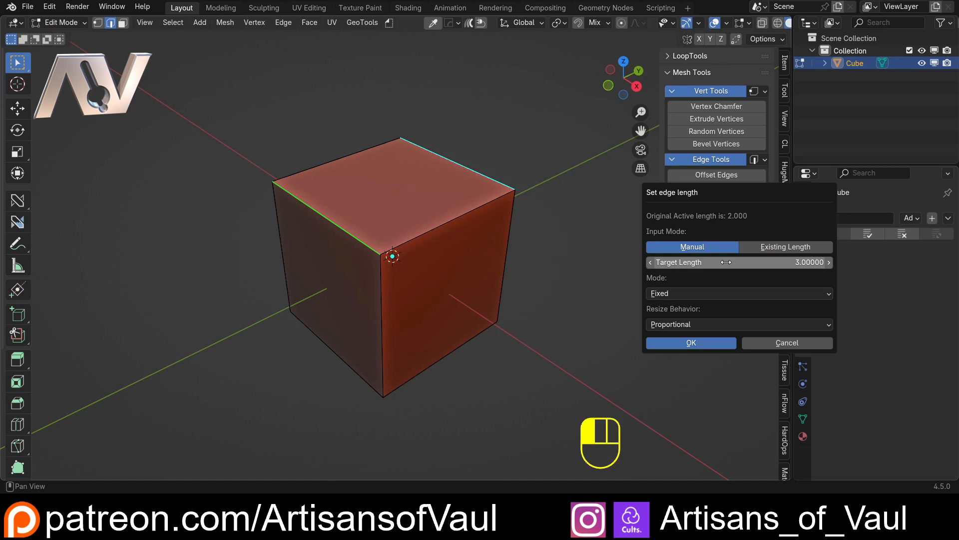
{"action": "left_click", "coordinate": [720, 344]}
{"action": "middle_click_drag", "start_coordinate": [281, 225], "coordinate": [298, 262]}
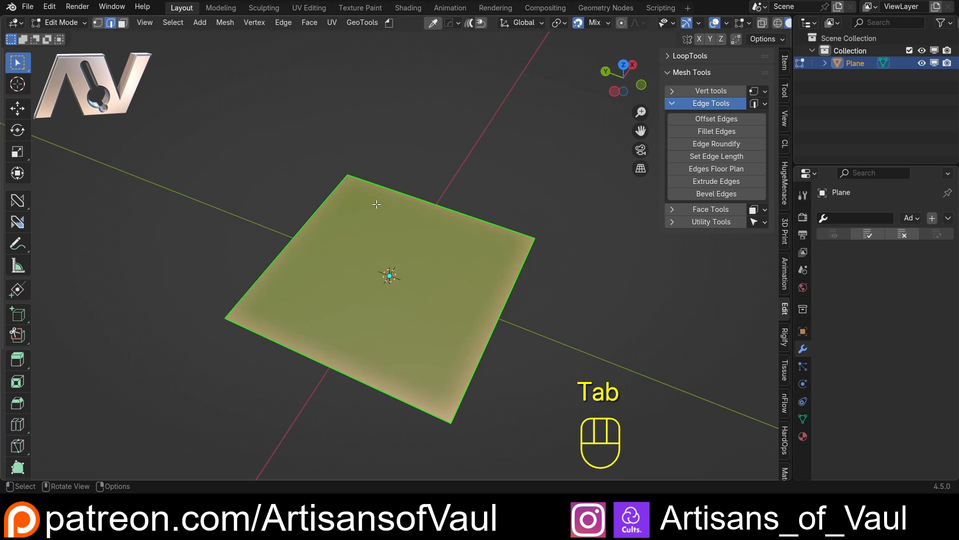
Apply Edges Floor Plan to the plane with Solidify fill, wall offset 0.50, Z extrude 0.220 and wall width 1.27.
{"action": "mouse_move", "coordinate": [298, 262]}
{"action": "middle_mouse_down"}
{"action": "mouse_move", "coordinate": [343, 178]}
{"action": "mouse_move", "coordinate": [303, 276]}
{"action": "middle_mouse_up"}
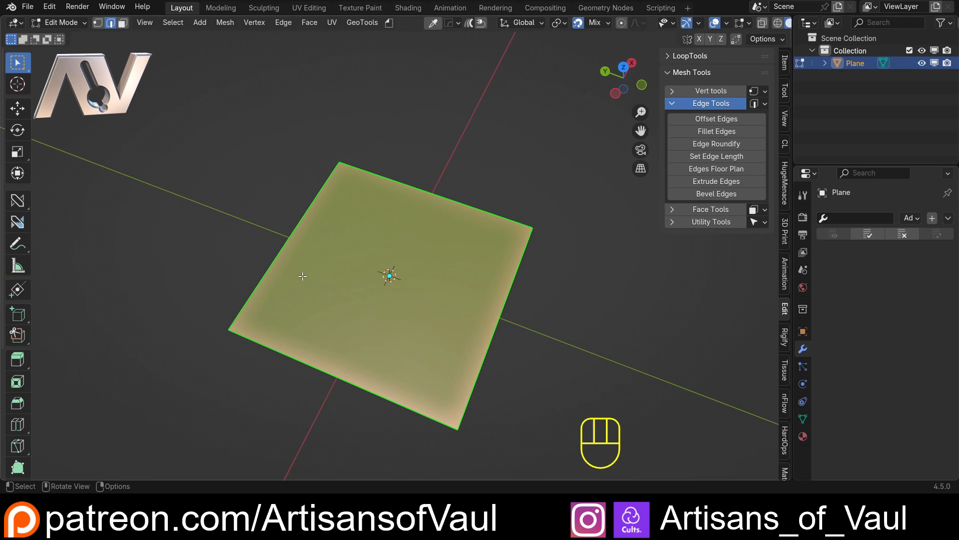
{"action": "left_click", "coordinate": [720, 169]}
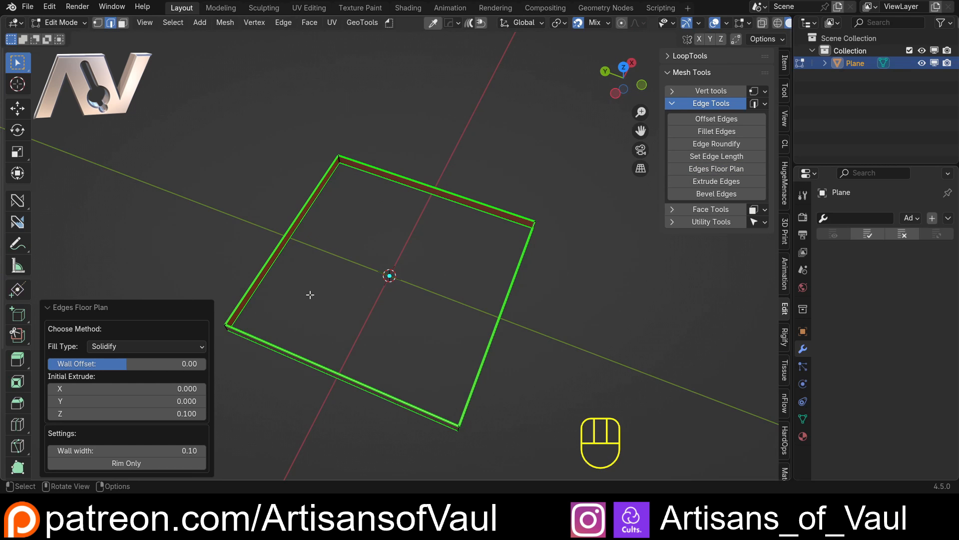
{"action": "middle_click_drag", "start_coordinate": [311, 295], "coordinate": [394, 244]}
{"action": "scroll", "coordinate": [354, 274], "scroll_direction": "up", "scroll_amount": 4}
{"action": "middle_click_drag", "start_coordinate": [353, 274], "coordinate": [402, 283]}
{"action": "left_click_drag", "start_coordinate": [165, 364], "coordinate": [205, 363]}
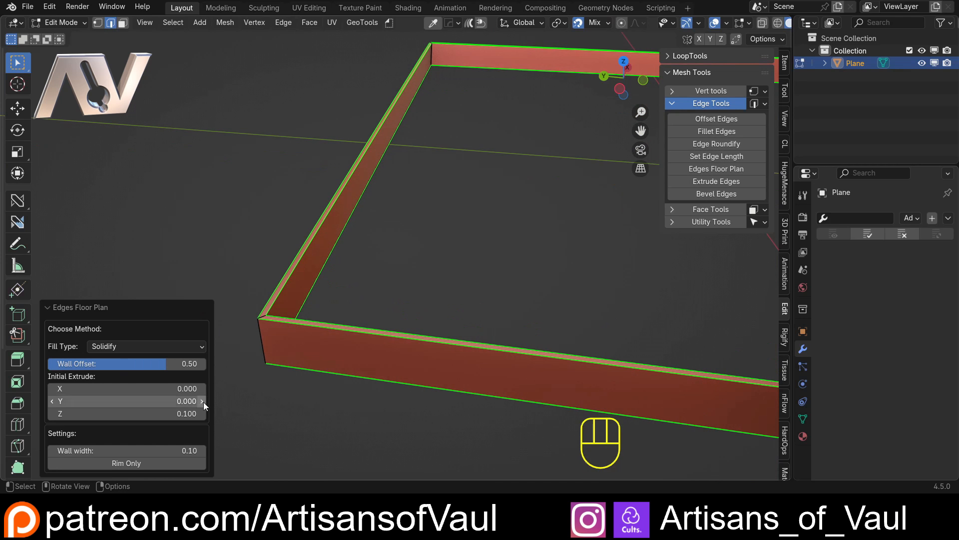
{"action": "left_click_drag", "start_coordinate": [150, 413], "coordinate": [150, 118]}
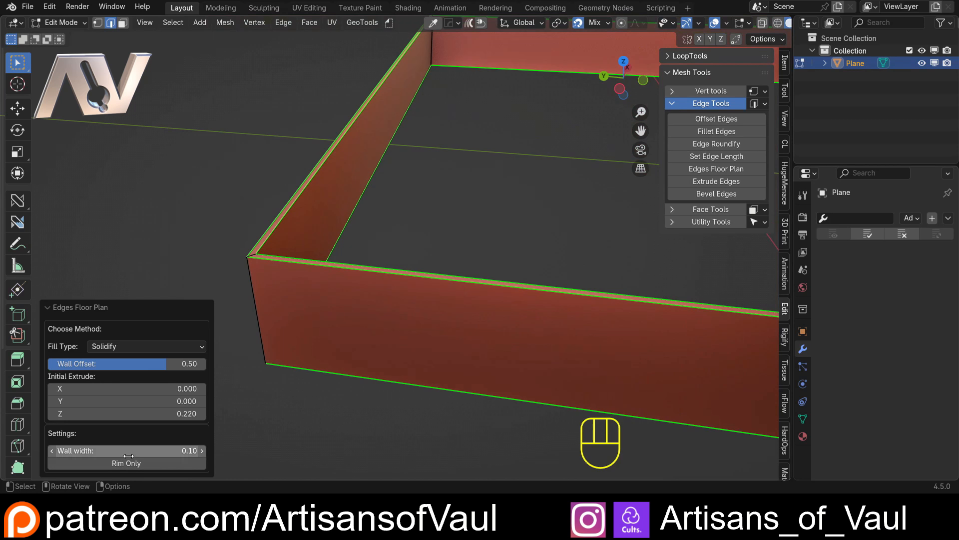
{"action": "left_click_drag", "start_coordinate": [119, 450], "coordinate": [172, 451]}
Try Rim Only on the solidified walls, inspect the frame from several sides, and turn the option off.
{"action": "left_click", "coordinate": [133, 464]}
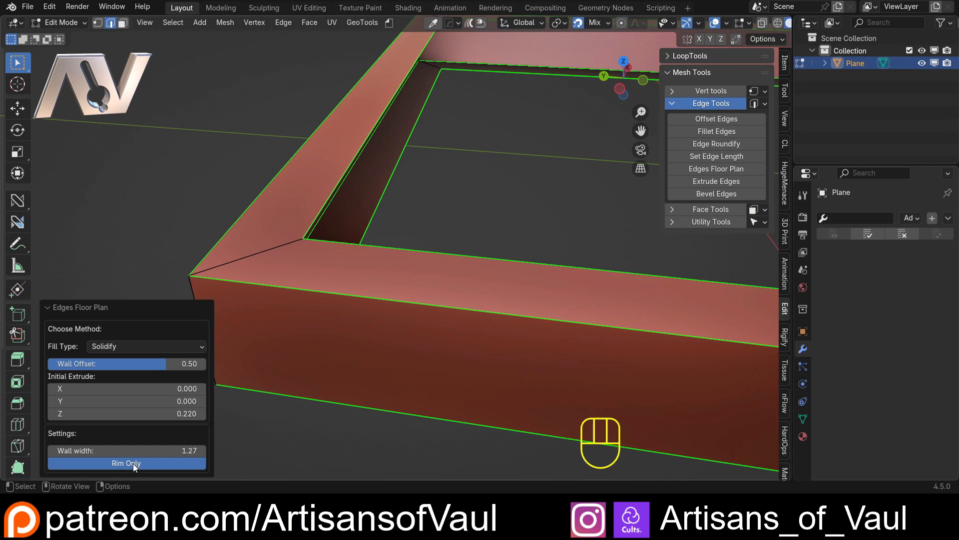
{"action": "middle_click_drag", "start_coordinate": [506, 260], "coordinate": [345, 334]}
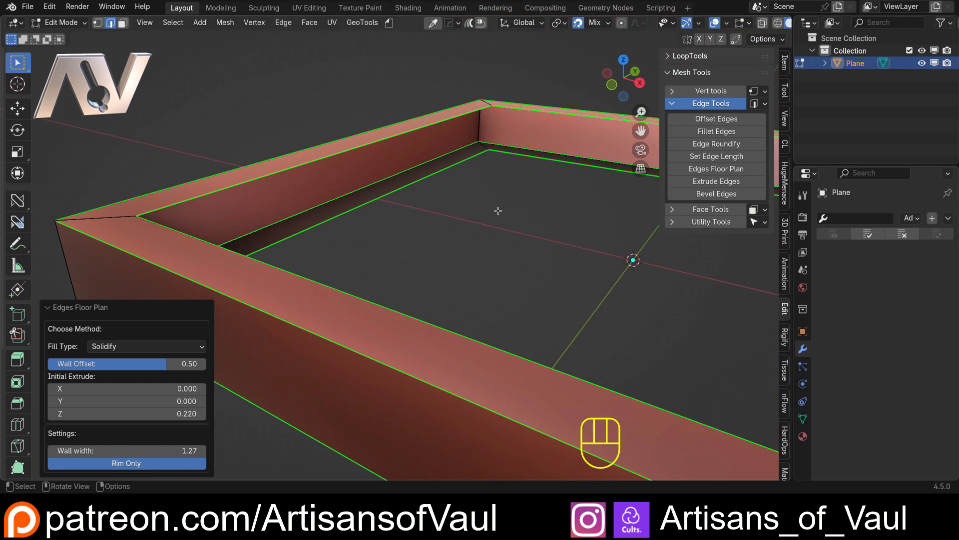
{"action": "middle_click_drag", "start_coordinate": [498, 211], "coordinate": [404, 240]}
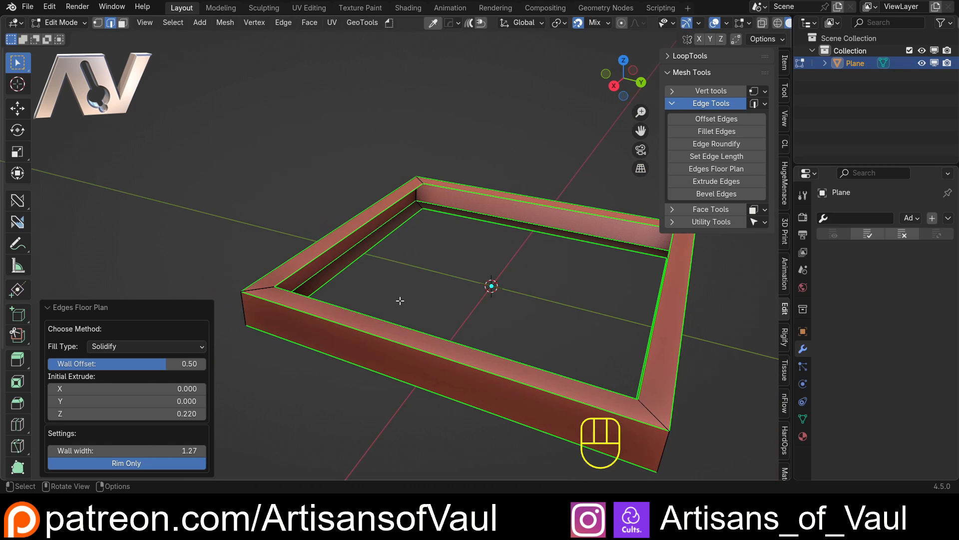
{"action": "middle_click_drag", "start_coordinate": [400, 300], "coordinate": [335, 342]}
{"action": "scroll", "coordinate": [405, 284], "scroll_direction": "up", "scroll_amount": 3}
{"action": "left_click", "coordinate": [136, 464]}
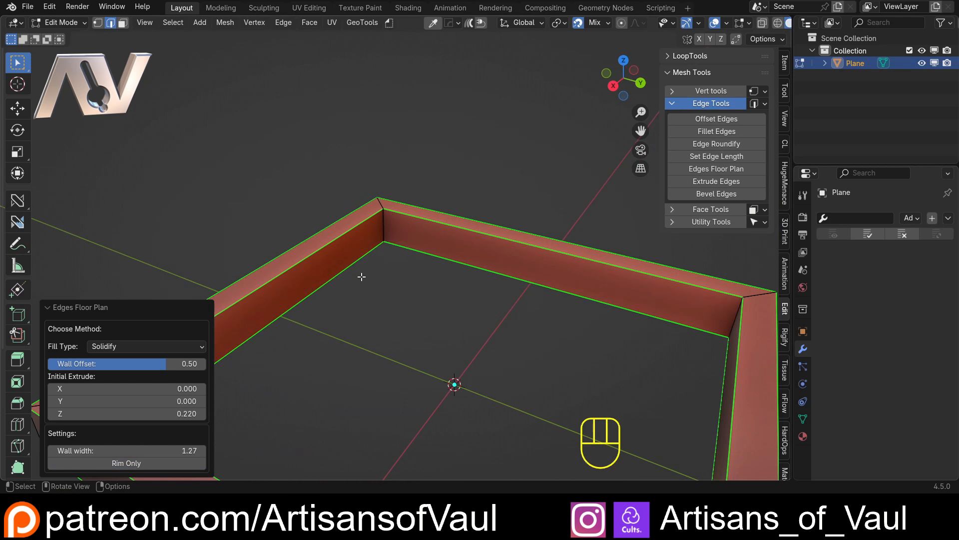
{"action": "middle_click_drag", "start_coordinate": [359, 274], "coordinate": [287, 339]}
{"action": "scroll", "coordinate": [287, 338], "scroll_direction": "down", "scroll_amount": 3}
Try the Edge Net fill type on the floor plan, and undo back to the plain plane.
{"action": "left_click", "coordinate": [178, 346]}
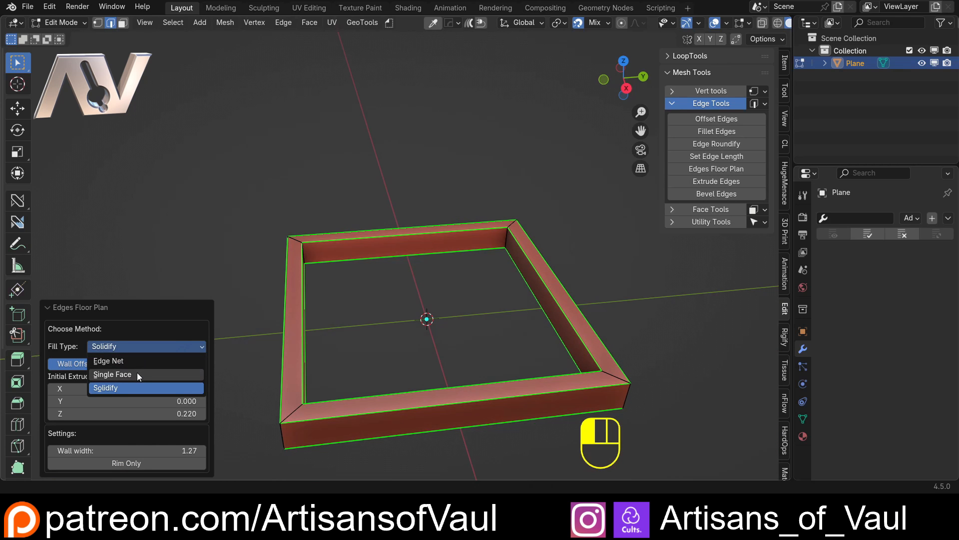
{"action": "left_click", "coordinate": [108, 360]}
{"action": "middle_click_drag", "start_coordinate": [406, 274], "coordinate": [374, 214]}
{"action": "key", "text": "ctrl+z"}
{"action": "key", "text": "ctrl+z"}
Knife an L-shaped cut across one corner of the plane, constrained along the X and Y axes.
{"action": "key", "text": "Tab"}
{"action": "left_click", "coordinate": [330, 367]}
{"action": "key", "text": "k"}
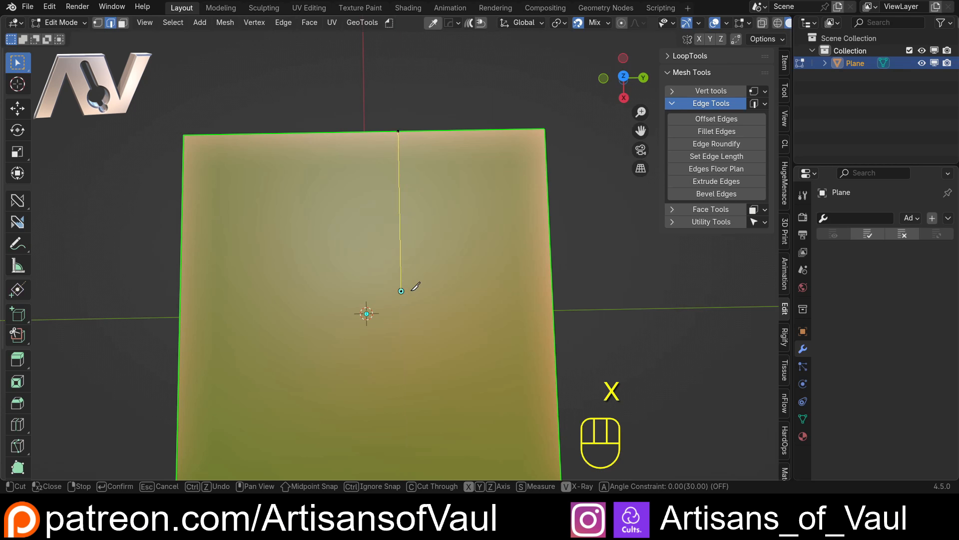
{"action": "left_click", "coordinate": [415, 286]}
{"action": "key", "text": "y"}
{"action": "left_click", "coordinate": [537, 292]}
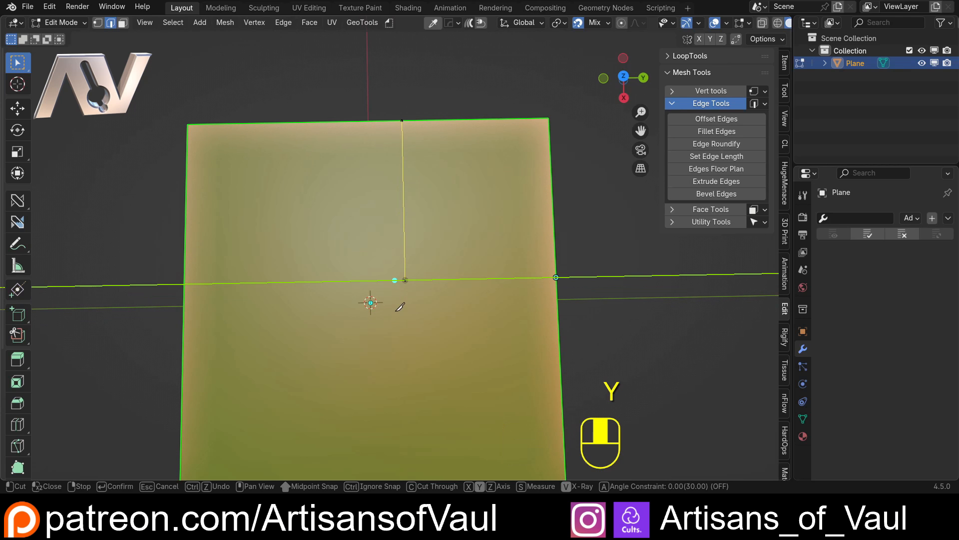
{"action": "key", "text": "space"}
{"action": "middle_click_drag", "start_coordinate": [359, 296], "coordinate": [398, 254], "text": "shift"}
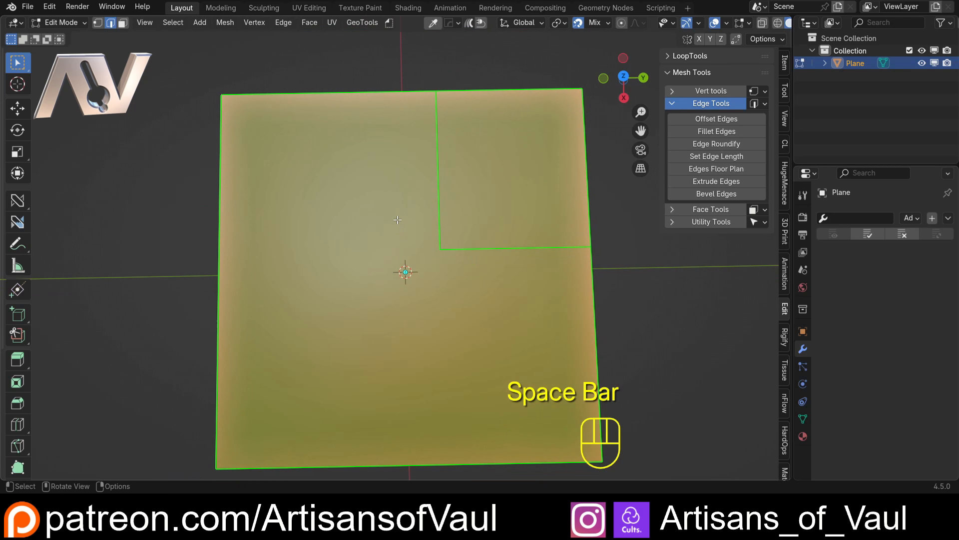
Knife an X-aligned cut across the full plane, just beside the inner side of the L-shaped cut.
{"action": "key", "text": "k"}
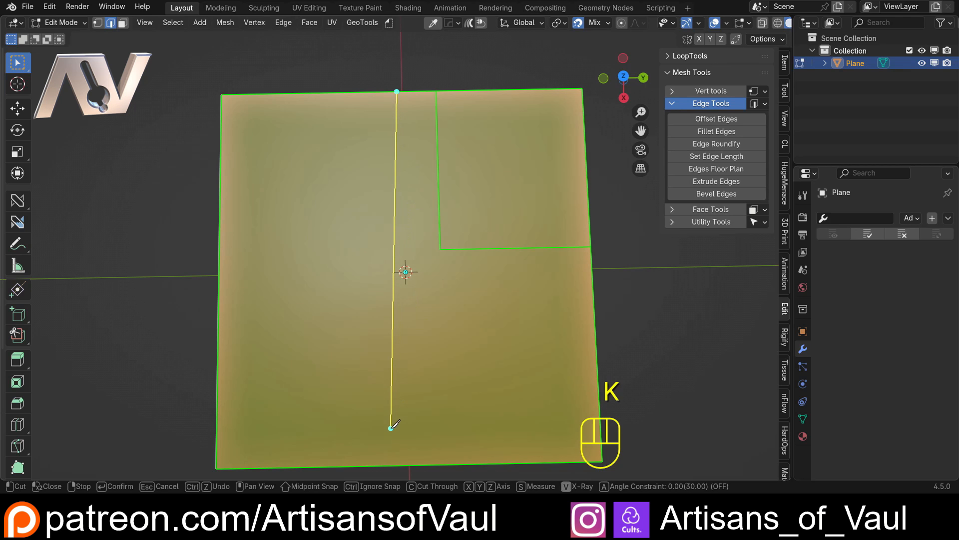
{"action": "key", "text": "x"}
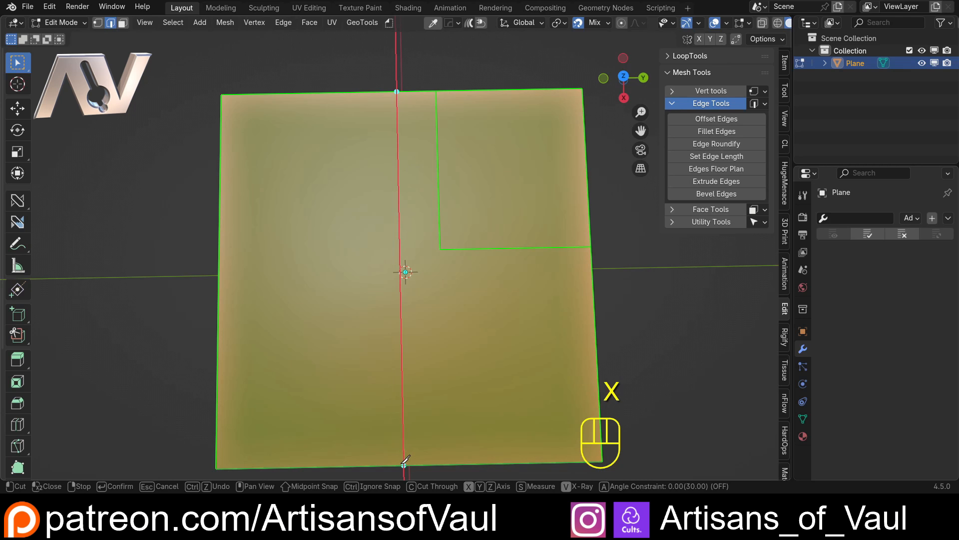
{"action": "left_click", "coordinate": [402, 463]}
{"action": "key", "text": "space"}
{"action": "scroll", "coordinate": [429, 350], "scroll_direction": "down", "scroll_amount": 2}
{"action": "scroll", "coordinate": [424, 329], "scroll_direction": "up", "scroll_amount": 2}
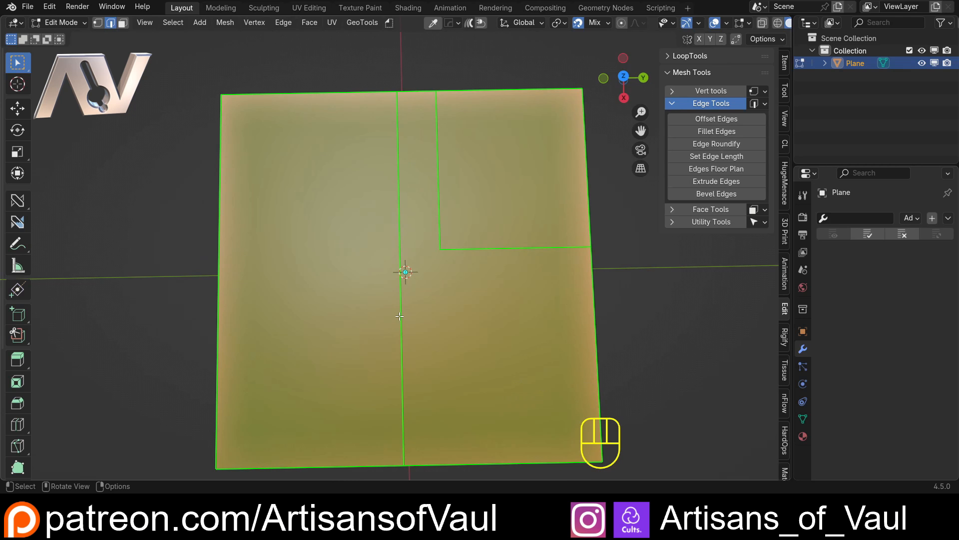
Knife a cut from the midpoint of the full-length cut to the plane's outer edge, splitting the undivided half.
{"action": "key", "text": "k"}
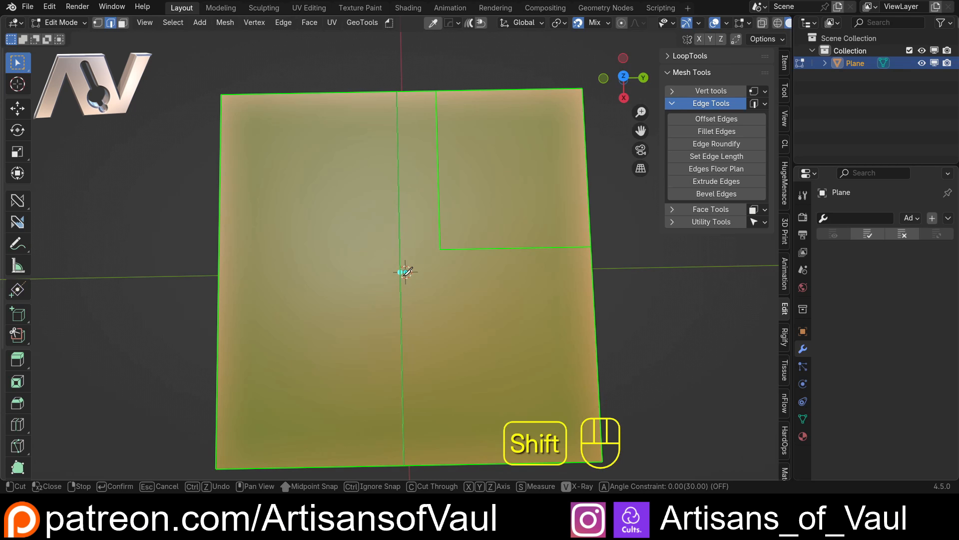
{"action": "left_click", "coordinate": [219, 275]}
{"action": "key", "text": "space"}
Apply Edges Floor Plan to the cut plane with Edge Net fill, disable Remove Ngons, and inspect the wall junctions.
{"action": "scroll", "coordinate": [336, 319], "scroll_direction": "down", "scroll_amount": 3}
{"action": "middle_click_drag", "start_coordinate": [336, 319], "coordinate": [370, 260]}
{"action": "left_click", "coordinate": [716, 169]}
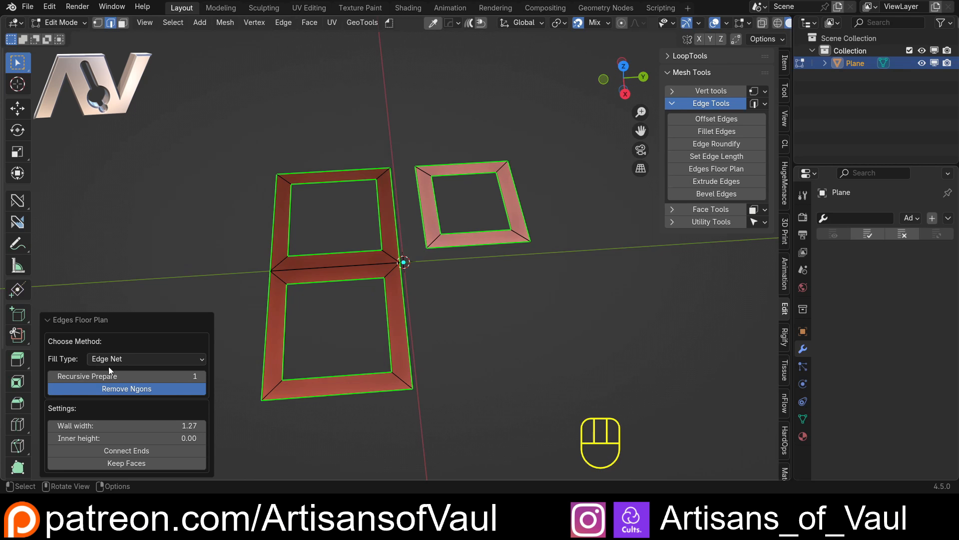
{"action": "left_click", "coordinate": [124, 388]}
{"action": "middle_click_drag", "start_coordinate": [365, 330], "coordinate": [384, 265]}
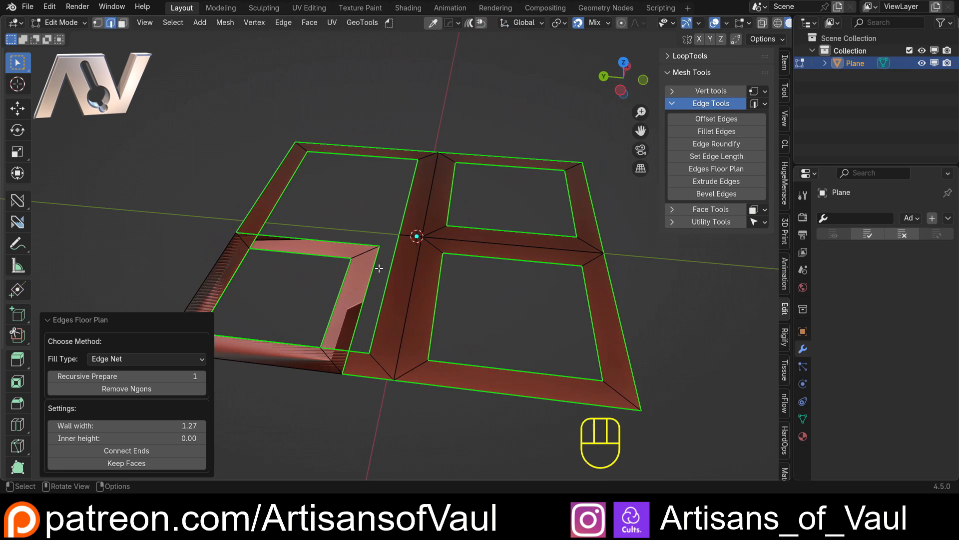
{"action": "middle_click_drag", "start_coordinate": [439, 291], "coordinate": [365, 318]}
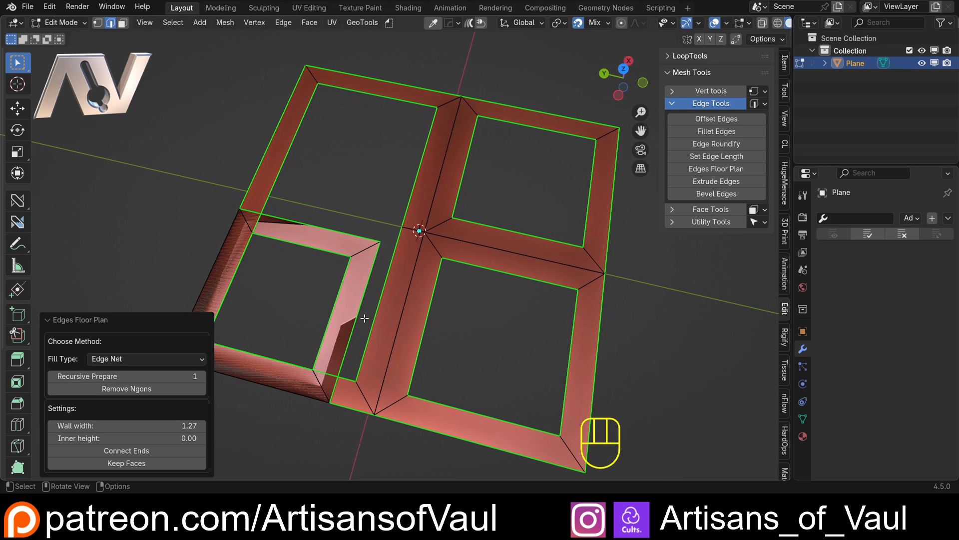
{"action": "scroll", "coordinate": [387, 354], "scroll_direction": "up", "scroll_amount": 3}
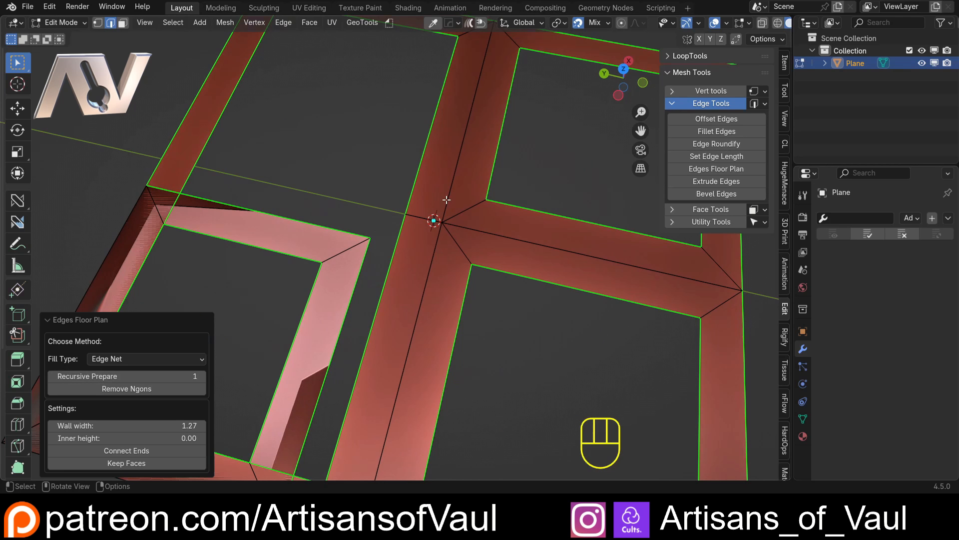
{"action": "scroll", "coordinate": [420, 350], "scroll_direction": "down", "scroll_amount": 3}
Change the floor plan's fill type to Solidify and view the resulting walls from an angle.
{"action": "left_click", "coordinate": [160, 359]}
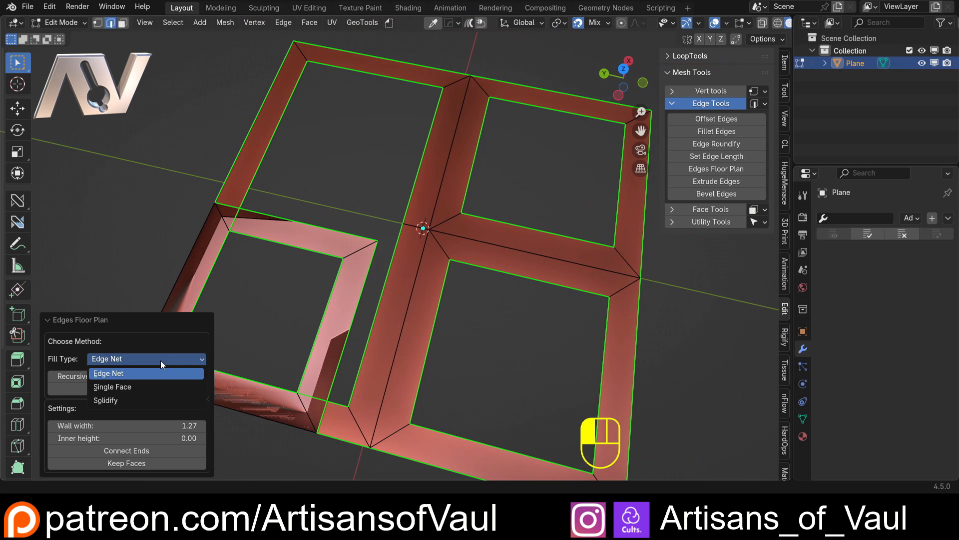
{"action": "left_click", "coordinate": [130, 399]}
{"action": "scroll", "coordinate": [421, 290], "scroll_direction": "down", "scroll_amount": 4}
{"action": "middle_click_drag", "start_coordinate": [421, 290], "coordinate": [594, 95]}
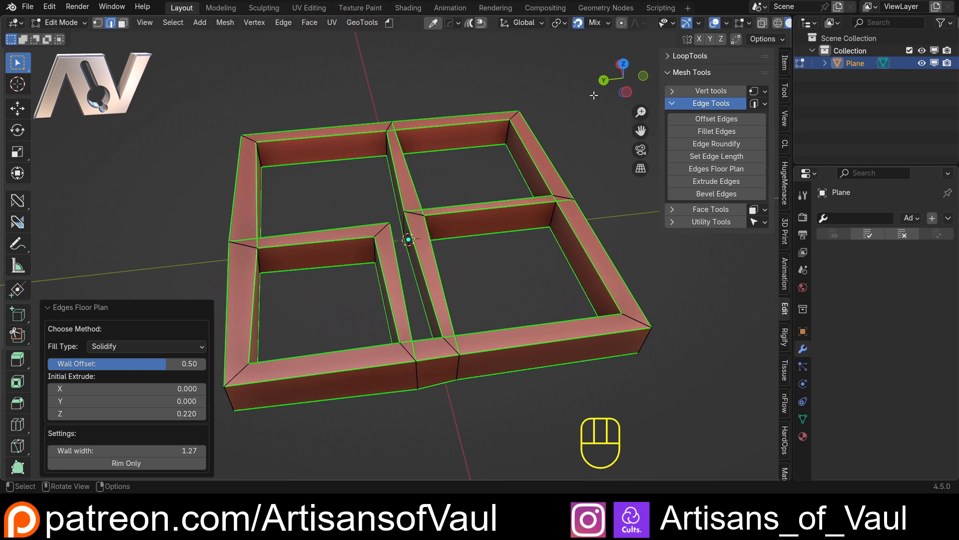
View the solidified floor plan from above, set its wall offset to -1.00, and inspect the resulting walls.
{"action": "left_click", "coordinate": [629, 63]}
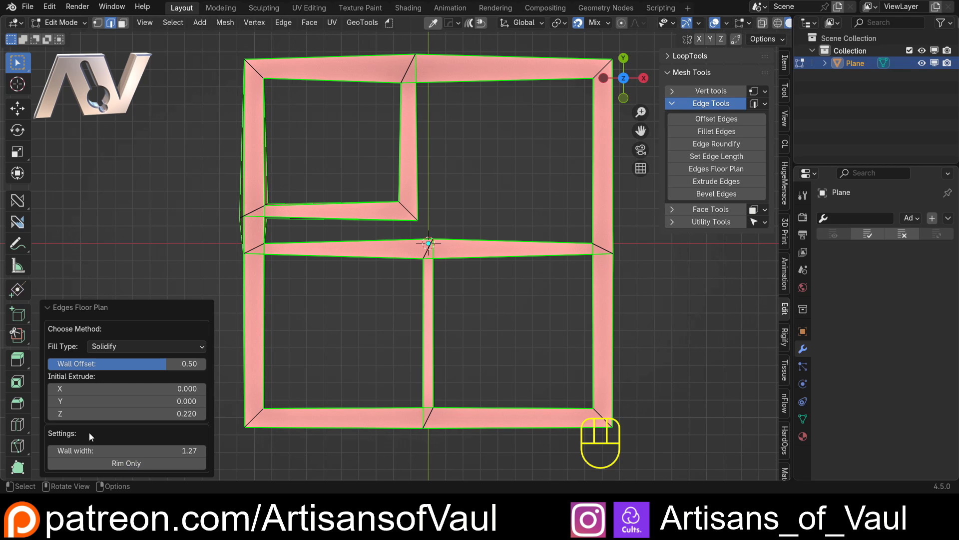
{"action": "left_click_drag", "start_coordinate": [89, 363], "coordinate": [349, 141]}
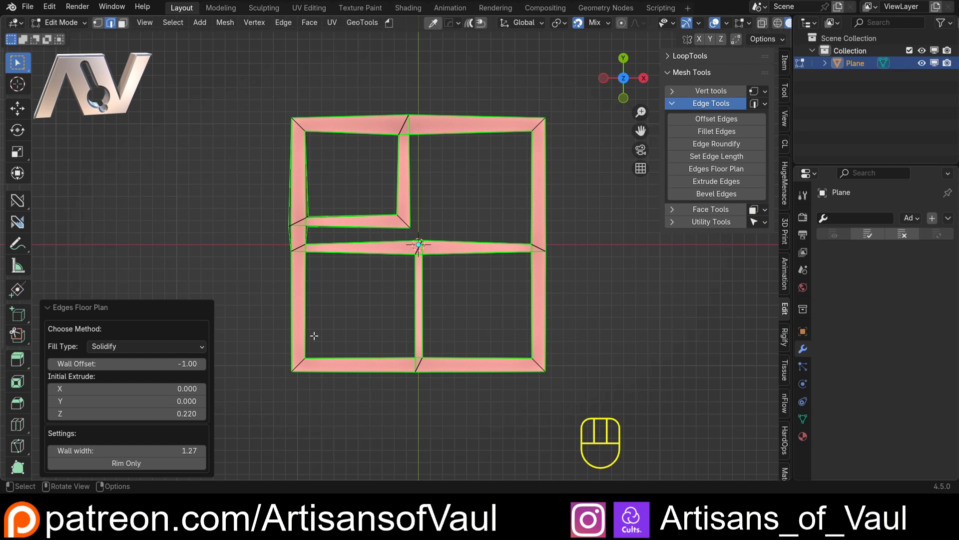
{"action": "middle_click_drag", "start_coordinate": [313, 335], "coordinate": [452, 241]}
{"action": "scroll", "coordinate": [370, 269], "scroll_direction": "up", "scroll_amount": 4}
Extrude two adjacent top edges of the cube upward along Z with Extrude Edges, inspect the result, and undo it.
{"action": "key", "text": "ctrl+z"}
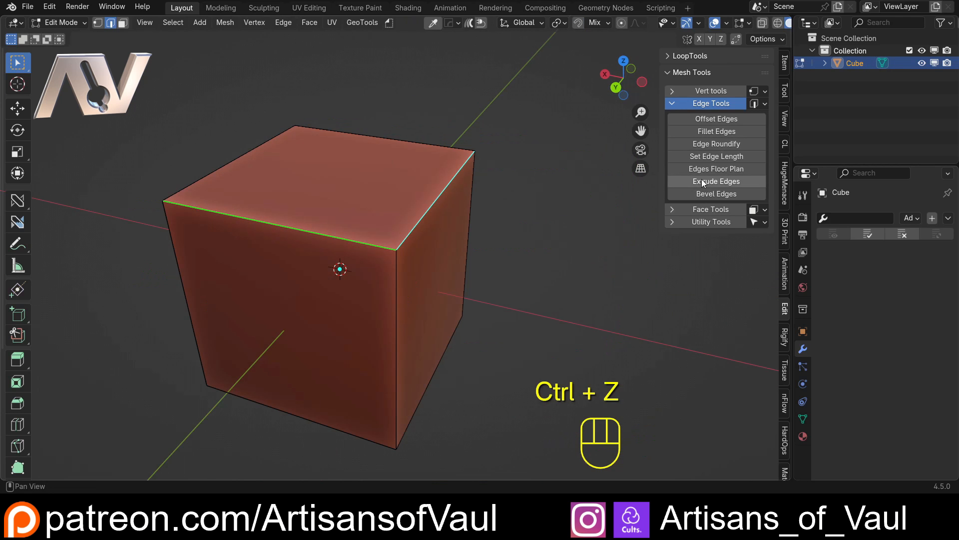
{"action": "key", "text": "g"}
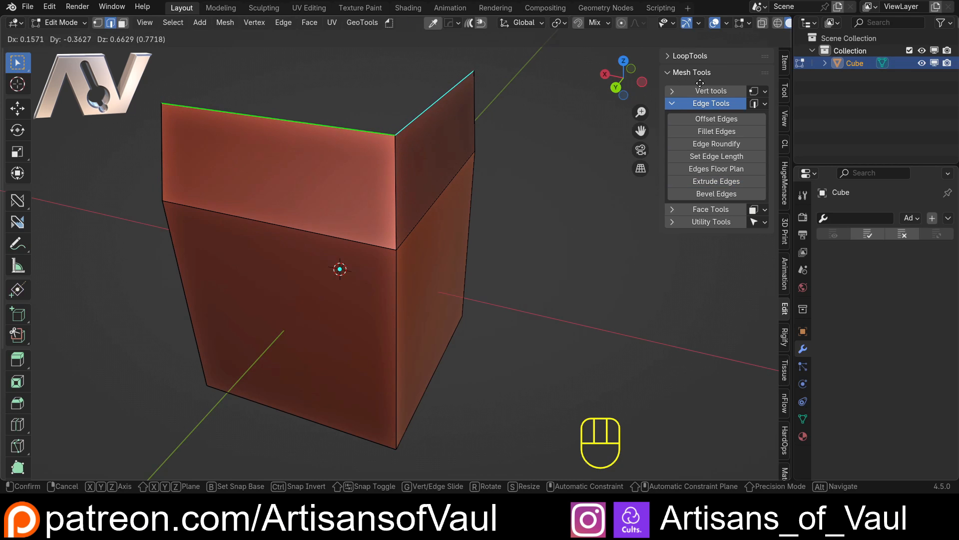
{"action": "key", "text": "z"}
{"action": "left_click", "coordinate": [700, 83]}
{"action": "middle_click_drag", "start_coordinate": [349, 265], "coordinate": [511, 228]}
{"action": "key", "text": "ctrl+z"}
Extrude the same two top edges with Blender's standard Extrude for comparison, and undo it.
{"action": "scroll", "coordinate": [480, 247], "scroll_direction": "up", "scroll_amount": 3}
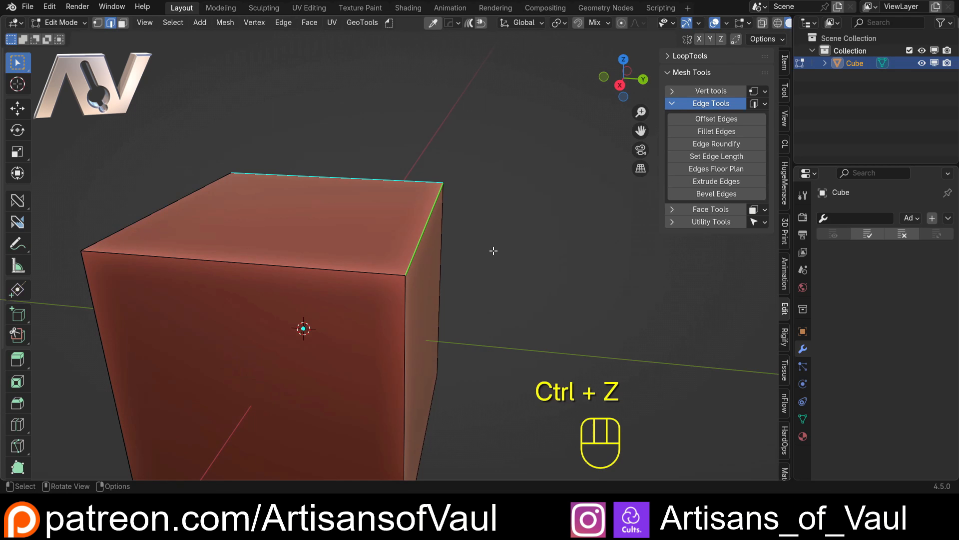
{"action": "key", "text": "e"}
{"action": "left_click", "coordinate": [506, 168]}
{"action": "key", "text": "ctrl+z"}
{"action": "key", "text": "ctrl+z"}
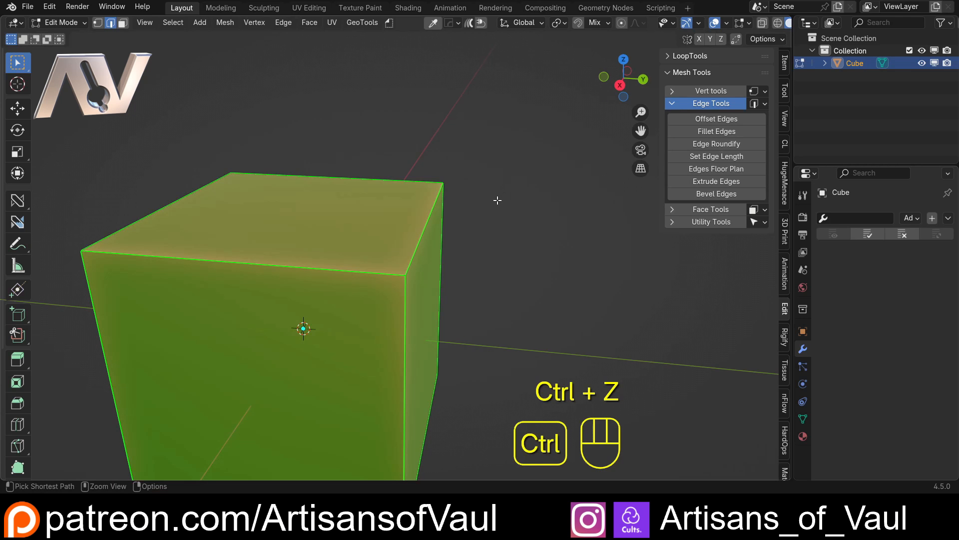
Bevel two adjacent top edges of the cube with Bevel Edges, about 0.477 wide with 5 segments, inspect, and undo.
{"action": "middle_click_drag", "start_coordinate": [467, 217], "coordinate": [429, 233]}
{"action": "left_click", "coordinate": [421, 260]}
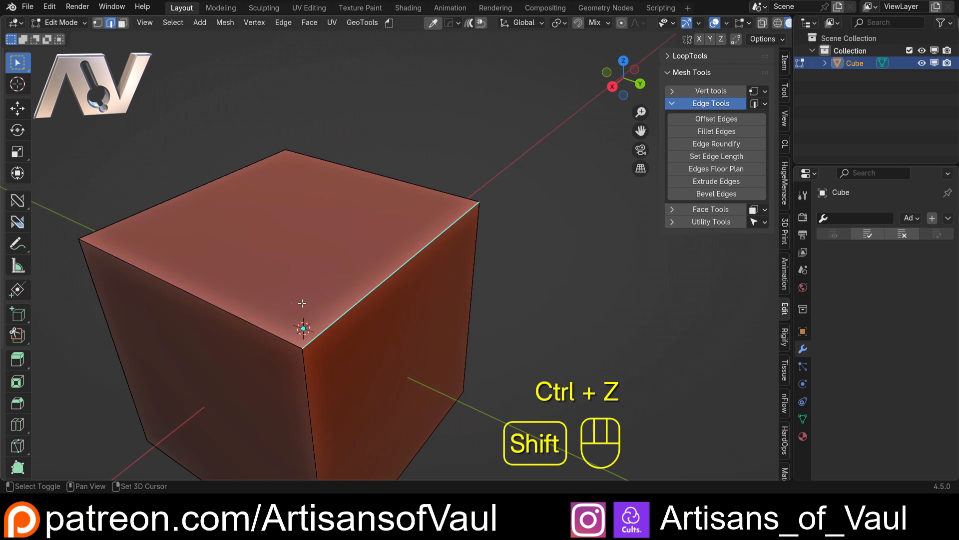
{"action": "left_click", "coordinate": [709, 194]}
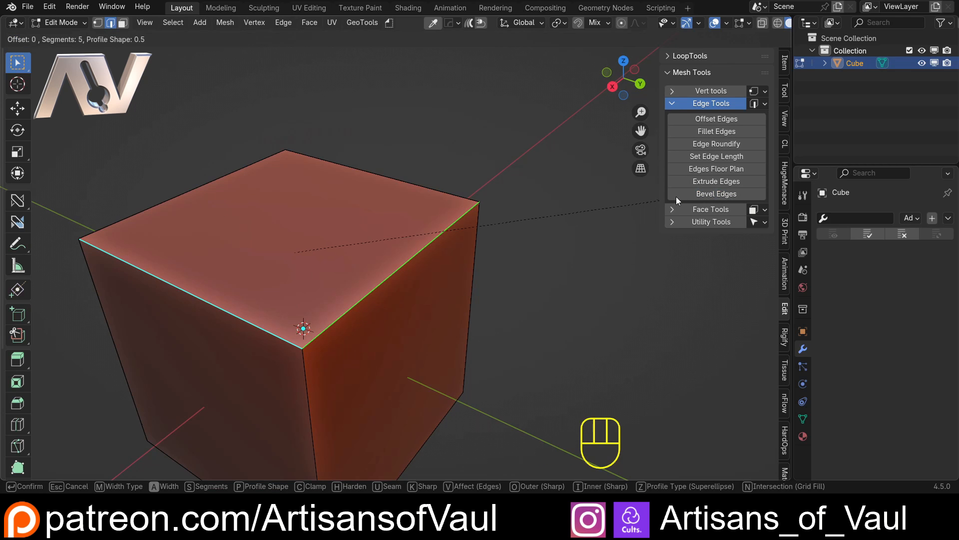
{"action": "left_click", "coordinate": [104, 332]}
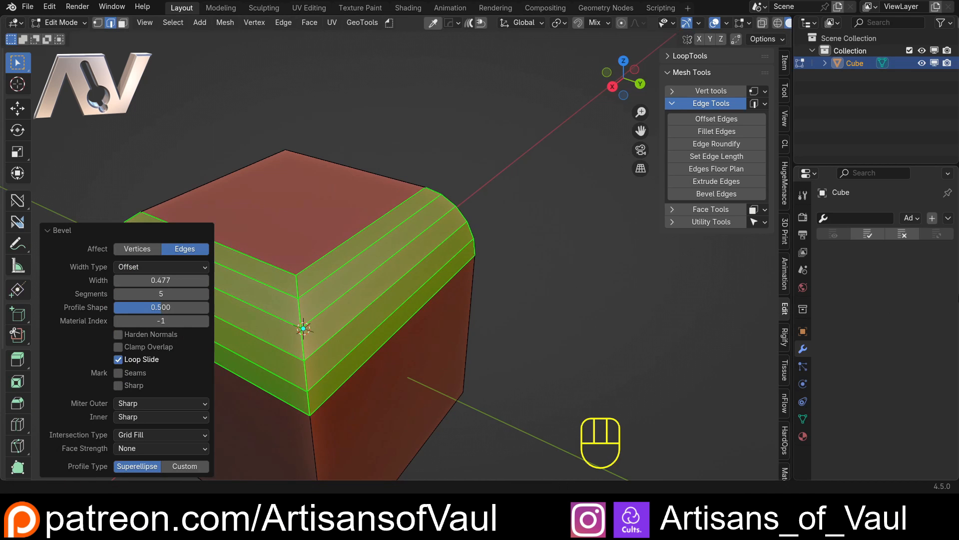
{"action": "scroll", "coordinate": [508, 236], "scroll_direction": "down", "scroll_amount": 3}
{"action": "middle_click_drag", "start_coordinate": [460, 240], "coordinate": [508, 235]}
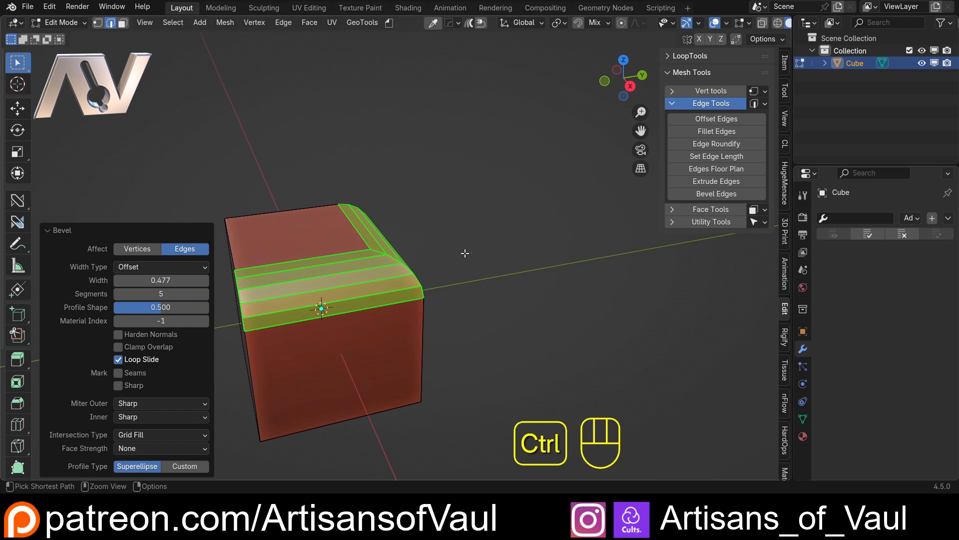
{"action": "key", "text": "ctrl+z"}
Bevel the same two edges with the standard Bevel using 5 segments, and undo it.
{"action": "key", "text": "ctrl+b"}
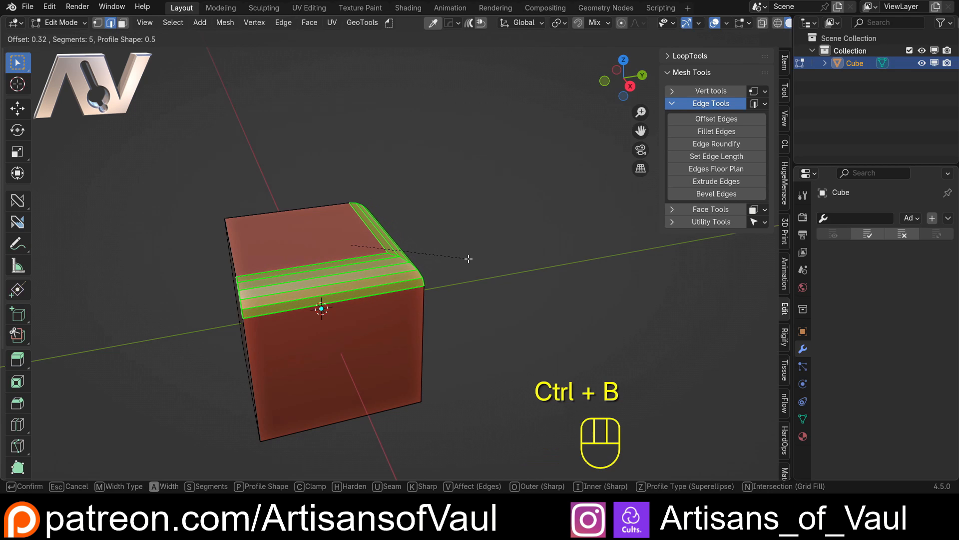
{"action": "left_click", "coordinate": [424, 252]}
{"action": "key", "text": "ctrl+z"}
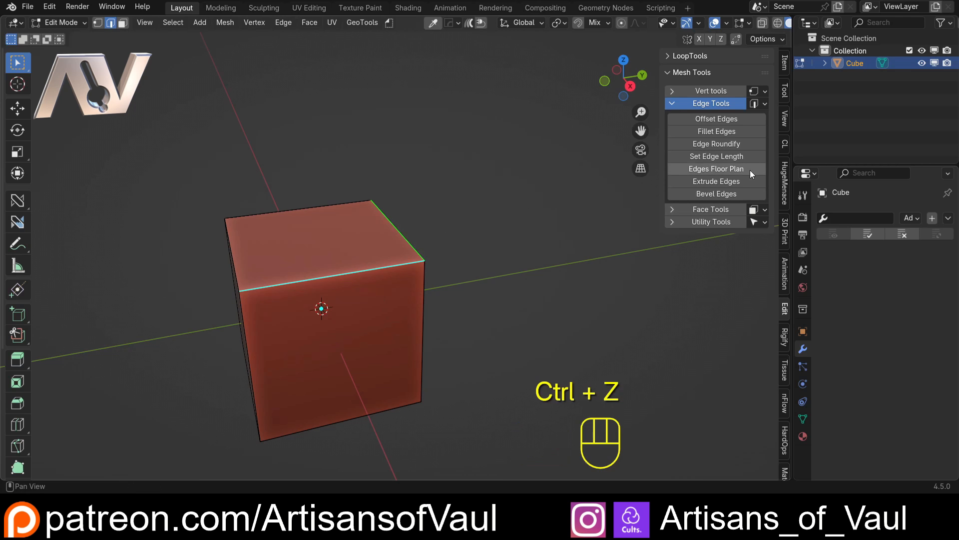
{"action": "middle_click_drag", "start_coordinate": [368, 279], "coordinate": [411, 267]}
{"action": "middle_click_drag", "start_coordinate": [396, 201], "coordinate": [441, 209]}
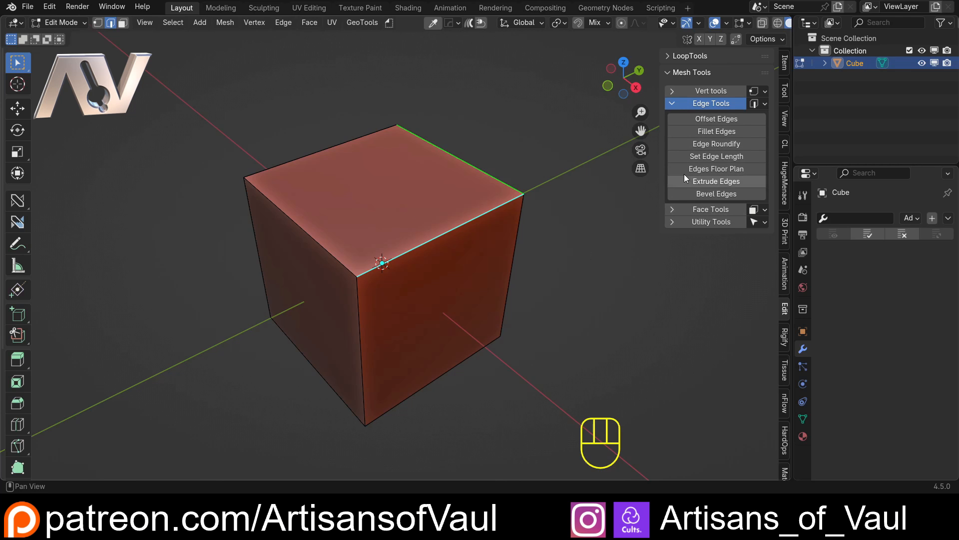
Collapse Edge Tools, expand the Face Tools group, and switch to face selection.
{"action": "left_click", "coordinate": [673, 104]}
{"action": "left_click", "coordinate": [672, 116]}
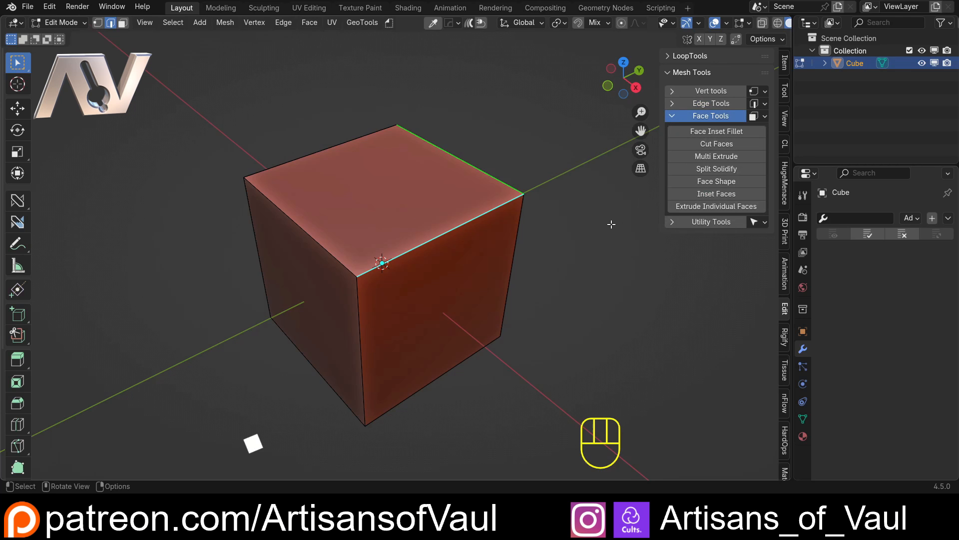
{"action": "key", "text": "Tab"}
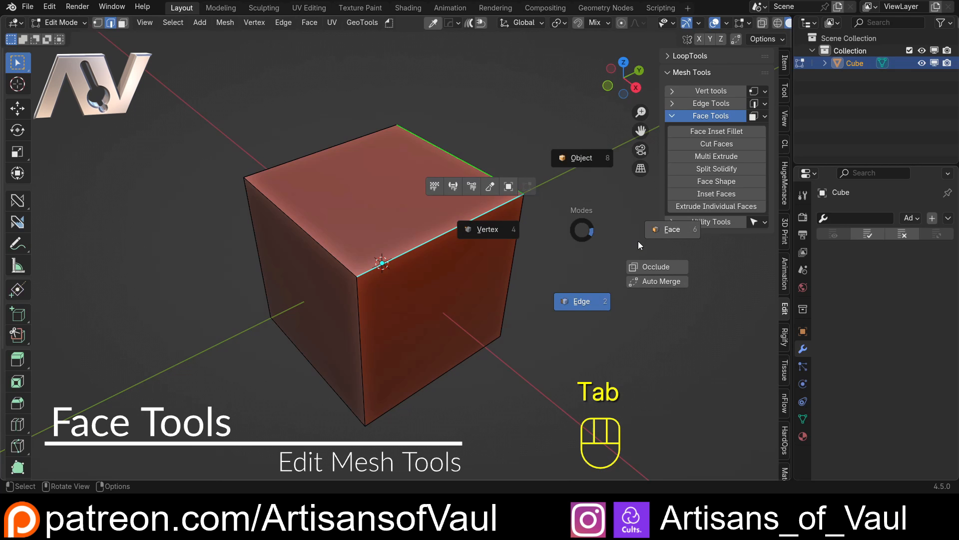
{"action": "left_click", "coordinate": [669, 232]}
Inset the cube's top face by about 0.383 with the standard inset, inspect it, and undo.
{"action": "left_click", "coordinate": [386, 160]}
{"action": "middle_click_drag", "start_coordinate": [386, 161], "coordinate": [624, 292]}
{"action": "key", "text": "i"}
{"action": "left_click", "coordinate": [598, 282]}
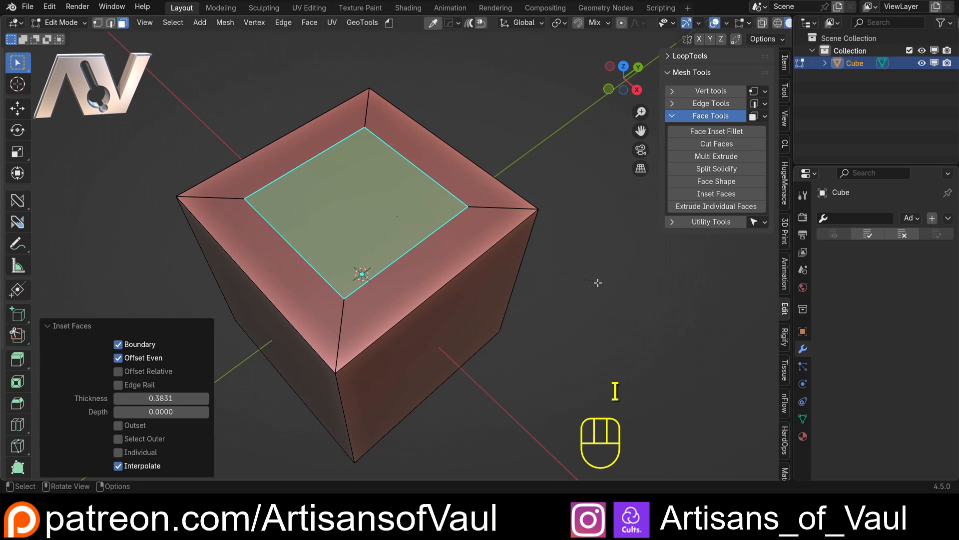
{"action": "middle_click_drag", "start_coordinate": [374, 273], "coordinate": [524, 260]}
{"action": "key", "text": "ctrl+z"}
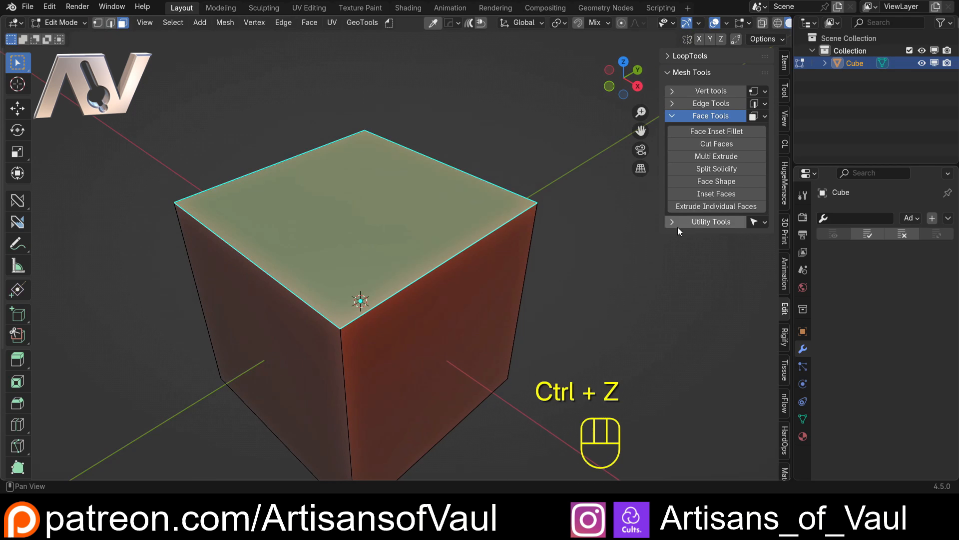
Inset the top face by about 0.323 with the add-on's Inset Faces tool, and undo it.
{"action": "left_click", "coordinate": [715, 197]}
{"action": "left_click", "coordinate": [674, 197]}
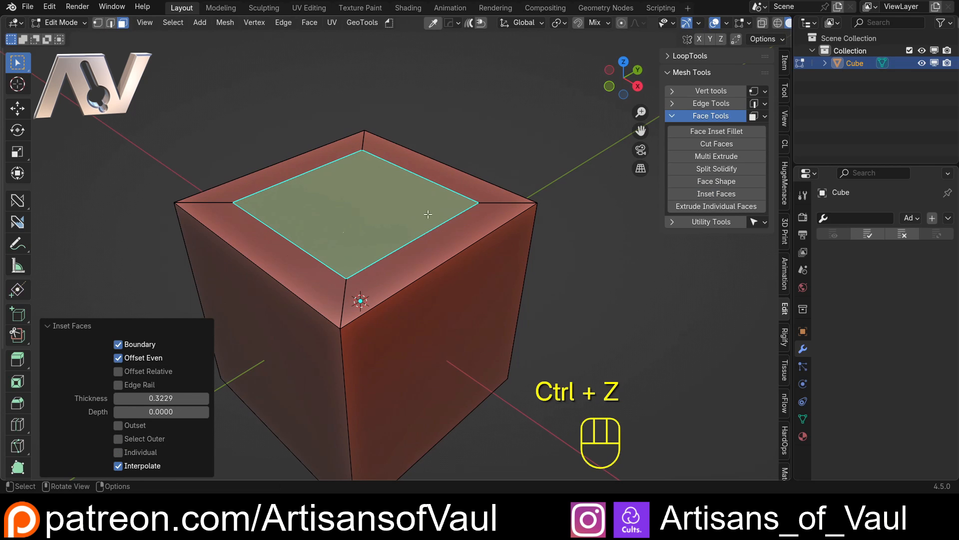
{"action": "key", "text": "ctrl+z"}
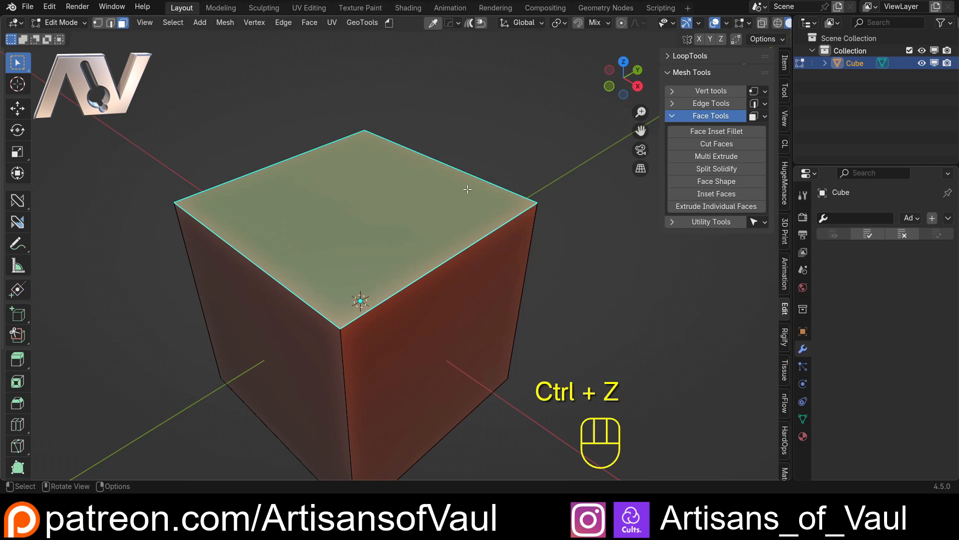
{"action": "middle_click_drag", "start_coordinate": [380, 260], "coordinate": [399, 235]}
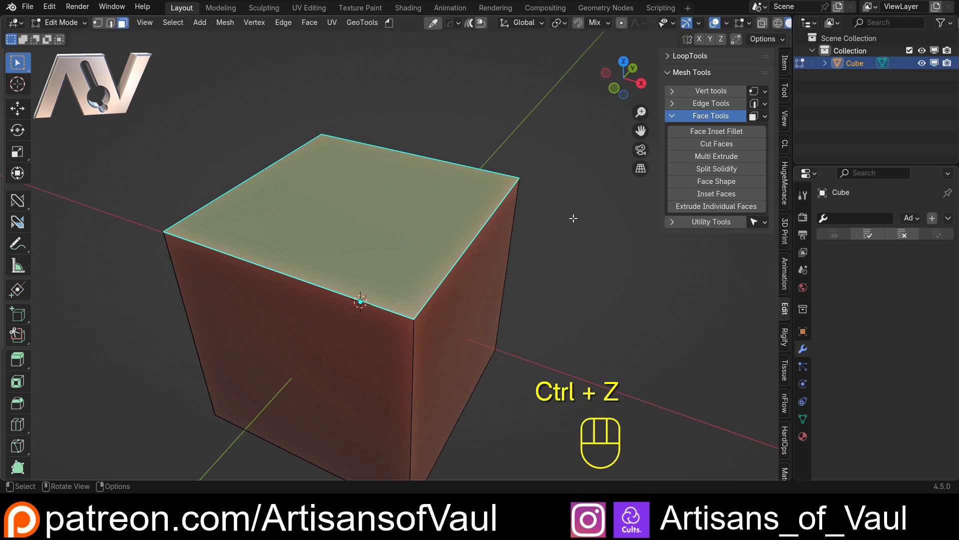
Apply Face Inset Fillet to the top face with an inset amount of 0.230, and increase the corner distance while inspecting the corners.
{"action": "left_click", "coordinate": [719, 132]}
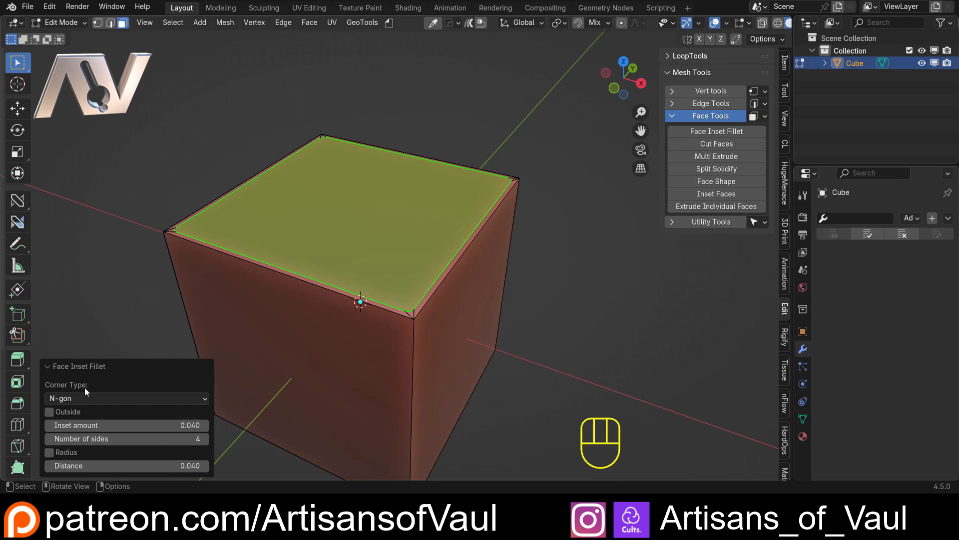
{"action": "left_click_drag", "start_coordinate": [119, 425], "coordinate": [100, 123]}
{"action": "scroll", "coordinate": [336, 332], "scroll_direction": "up", "scroll_amount": 5}
{"action": "middle_click_drag", "start_coordinate": [336, 333], "coordinate": [377, 272]}
{"action": "scroll", "coordinate": [377, 272], "scroll_direction": "up", "scroll_amount": 2}
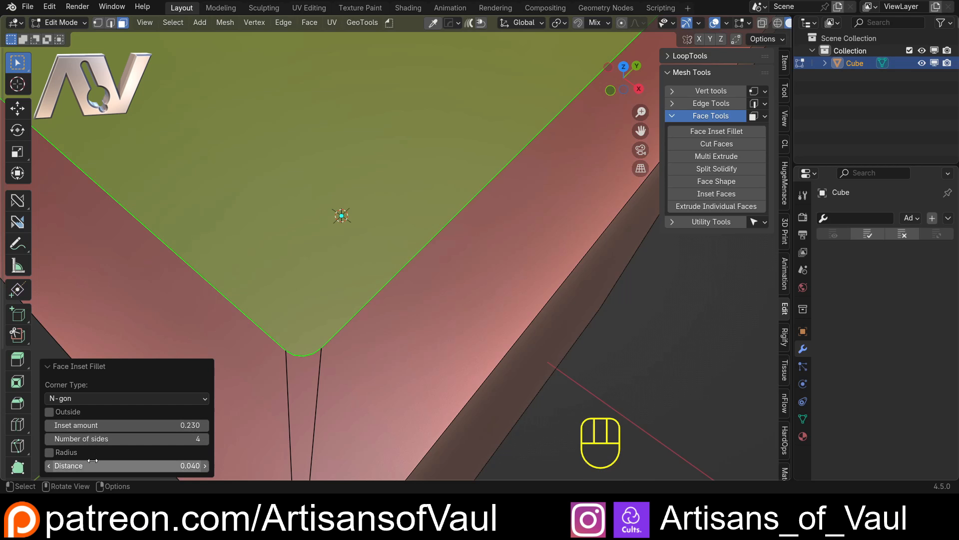
{"action": "left_click_drag", "start_coordinate": [92, 460], "coordinate": [144, 438]}
{"action": "scroll", "coordinate": [342, 216], "scroll_direction": "down", "scroll_amount": 4}
Inset the top face with Inset Faces and select the inner face's four corner vertices.
{"action": "left_click", "coordinate": [746, 195]}
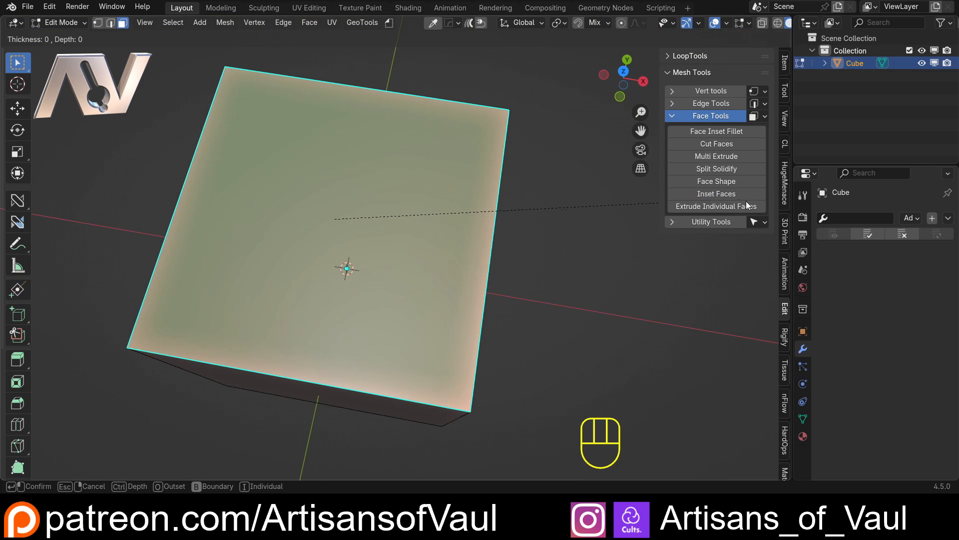
{"action": "left_click", "coordinate": [745, 205]}
{"action": "key", "text": "Tab"}
{"action": "left_click", "coordinate": [265, 150], "text": "shift"}
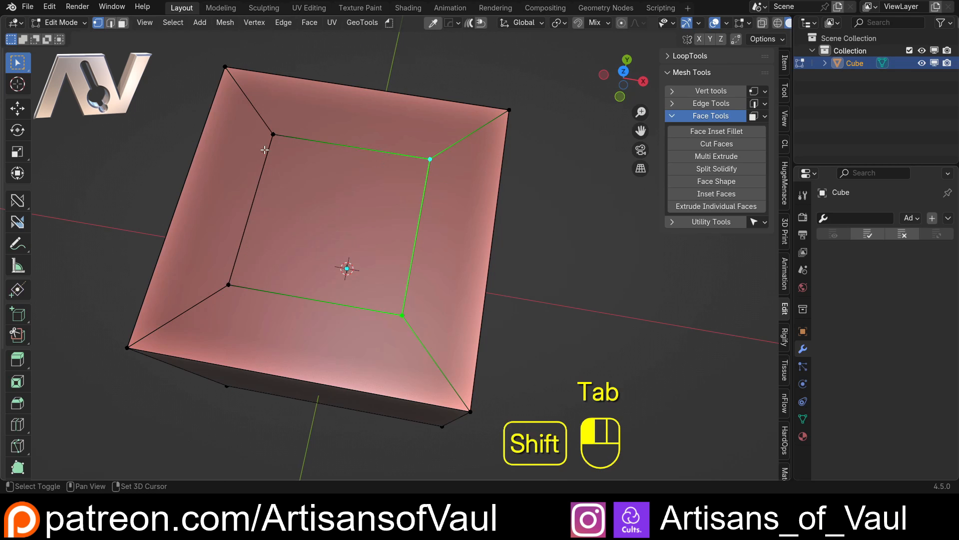
Bevel the four inner corner vertices about 0.248 wide with 5 segments and inspect the corner topology.
{"action": "key", "text": "ctrl+shift+b"}
{"action": "left_click", "coordinate": [370, 335]}
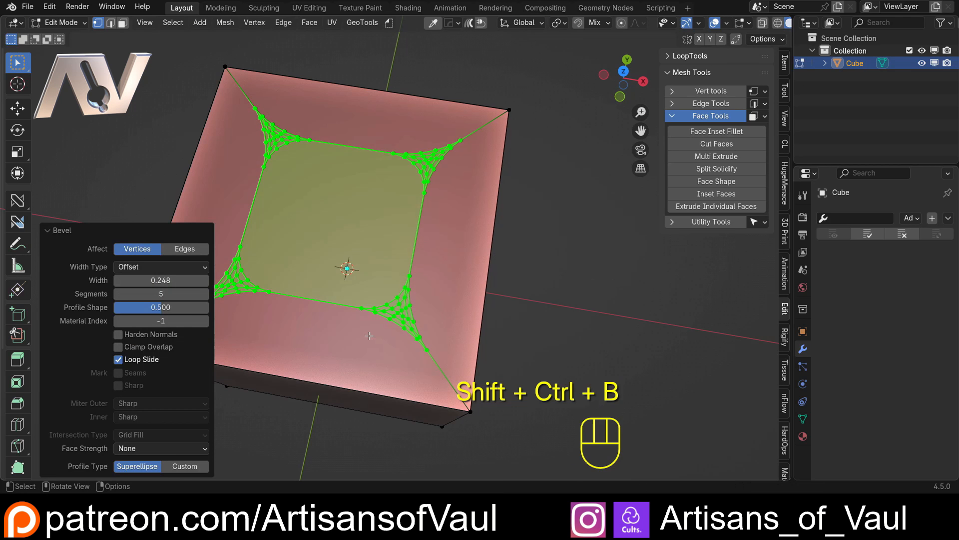
{"action": "middle_click_drag", "start_coordinate": [369, 336], "coordinate": [449, 280], "text": "shift"}
{"action": "scroll", "coordinate": [510, 221], "scroll_direction": "up", "scroll_amount": 2}
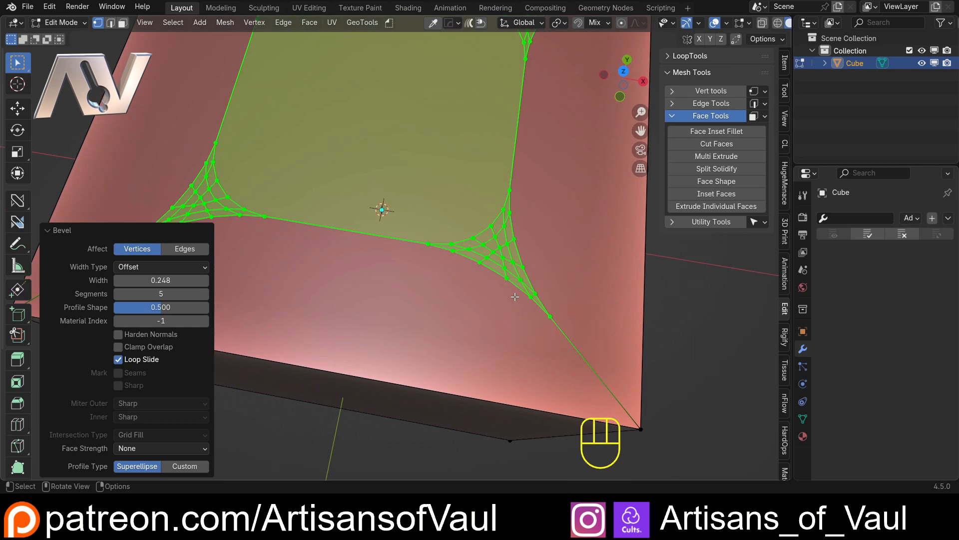
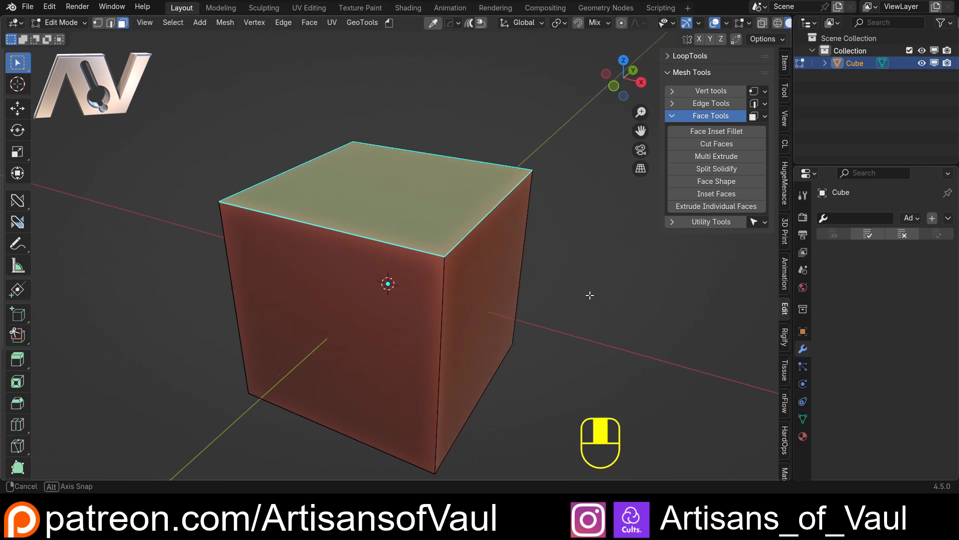
Try Cut Faces on three selected side faces of the cube, and undo the cut.
{"action": "left_click", "coordinate": [426, 325]}
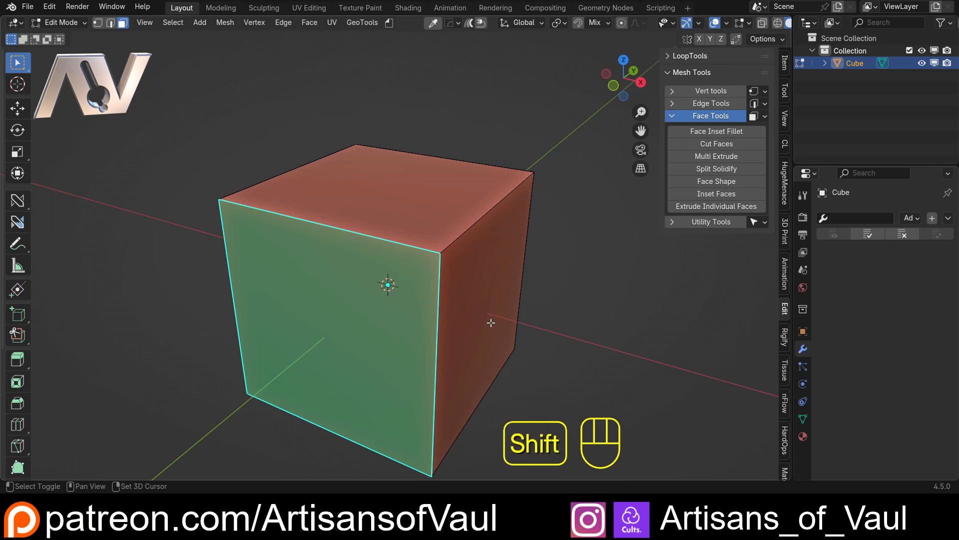
{"action": "left_click", "coordinate": [470, 317], "text": "shift"}
{"action": "middle_click_drag", "start_coordinate": [471, 317], "coordinate": [314, 298]}
{"action": "left_click", "coordinate": [341, 311], "text": "shift"}
{"action": "scroll", "coordinate": [341, 311], "scroll_direction": "down", "scroll_amount": 3}
{"action": "left_click", "coordinate": [719, 146]}
{"action": "key", "text": "ctrl+z"}
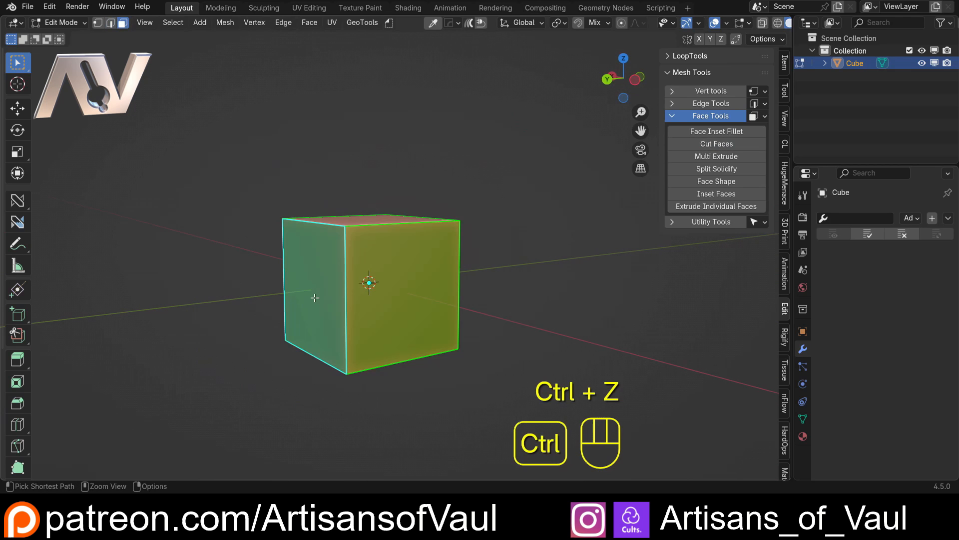
Add a horizontal loop cut around the cube, slid to a factor of about -0.485, and undo it.
{"action": "key", "text": "ctrl+r"}
{"action": "left_click", "coordinate": [350, 302]}
{"action": "left_click", "coordinate": [345, 299]}
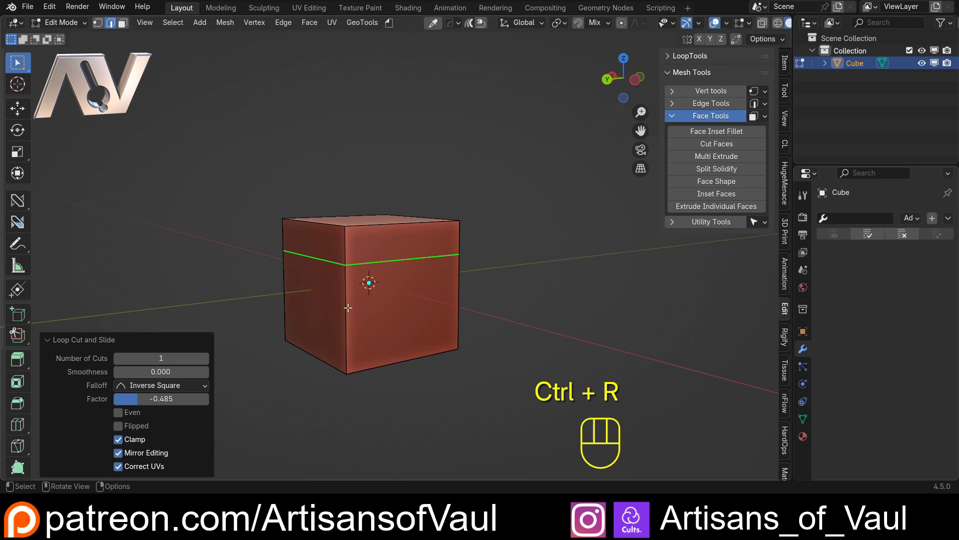
{"action": "key", "text": "ctrl+z"}
Apply Cut Faces across the adjoining top and front faces with 6 straight cuts and inspect the resulting edges.
{"action": "middle_click_drag", "start_coordinate": [333, 316], "coordinate": [315, 307]}
{"action": "left_click", "coordinate": [725, 143]}
{"action": "key", "text": "ctrl+z"}
{"action": "left_click", "coordinate": [727, 144]}
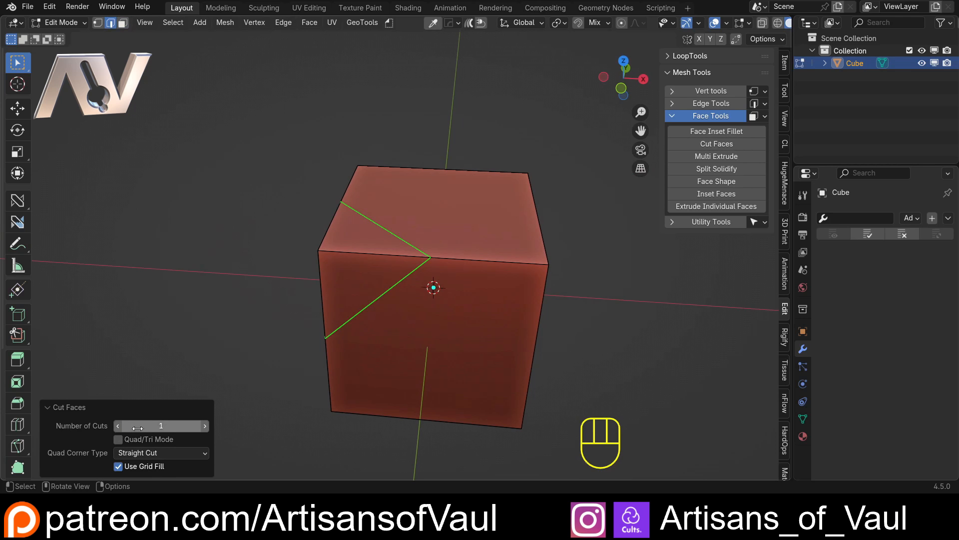
{"action": "left_click_drag", "start_coordinate": [138, 428], "coordinate": [175, 428]}
{"action": "middle_click_drag", "start_coordinate": [413, 290], "coordinate": [309, 211]}
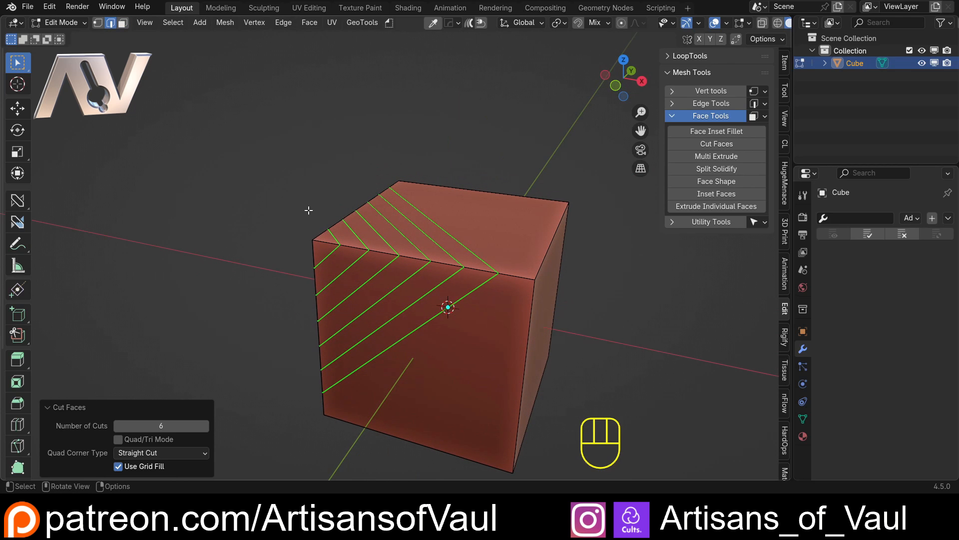
{"action": "scroll", "coordinate": [312, 217], "scroll_direction": "up", "scroll_amount": 3}
Expand Vert Tools and extrude the cube's cut corner vertex outward by about -0.471 in X, -0.013 in Y and 0.398 in Z.
{"action": "left_click", "coordinate": [710, 91]}
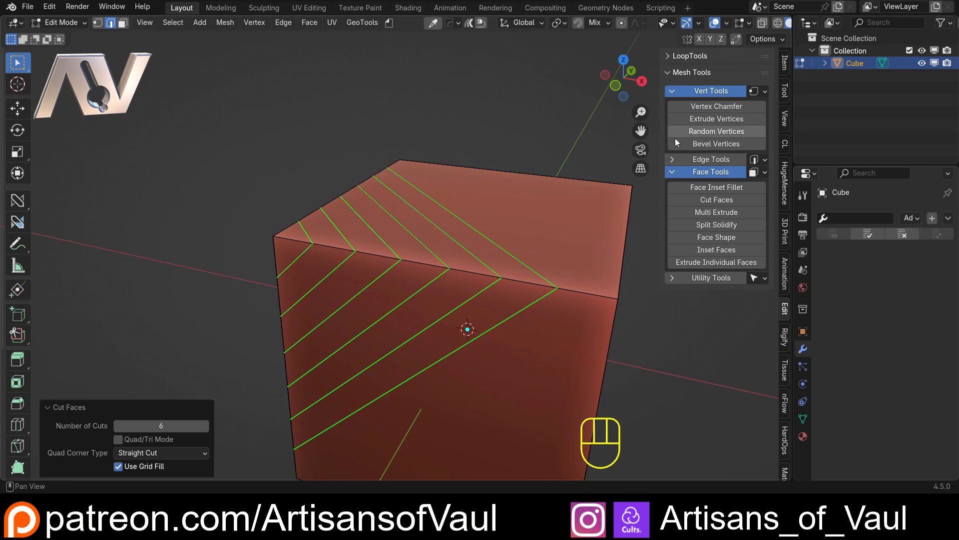
{"action": "key", "text": "Tab"}
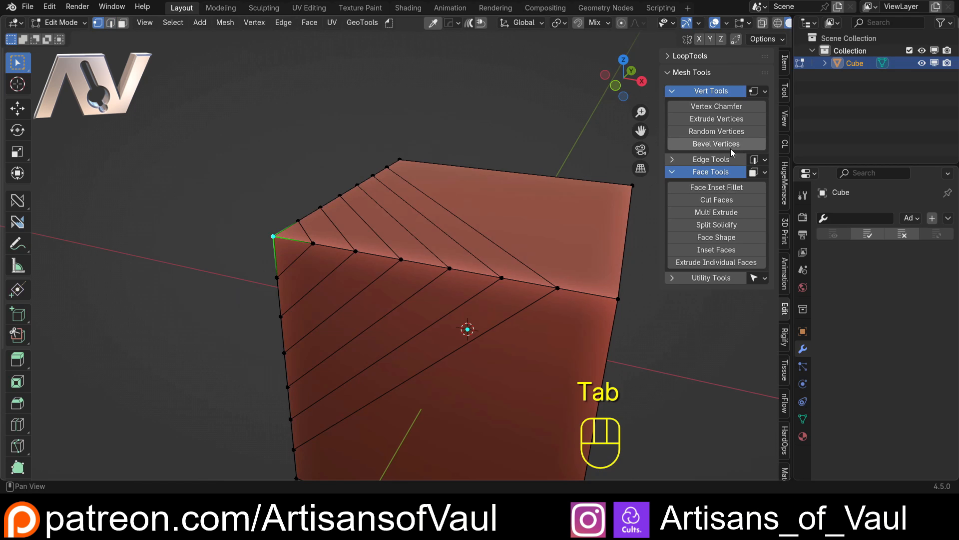
{"action": "key", "text": "g"}
{"action": "left_click", "coordinate": [596, 135]}
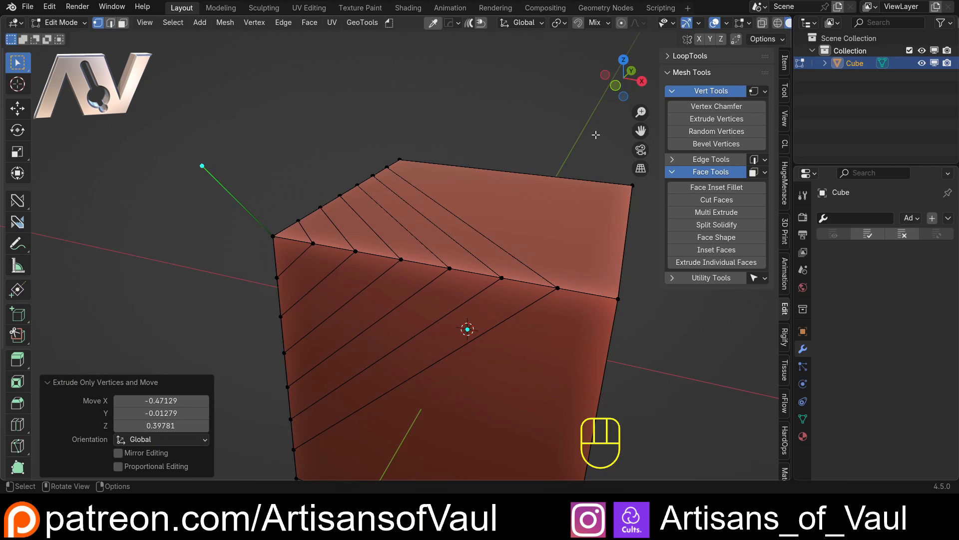
Turn on proportional editing for the vertex extrusion, and undo the extrusion together with the face cuts.
{"action": "left_click", "coordinate": [132, 466]}
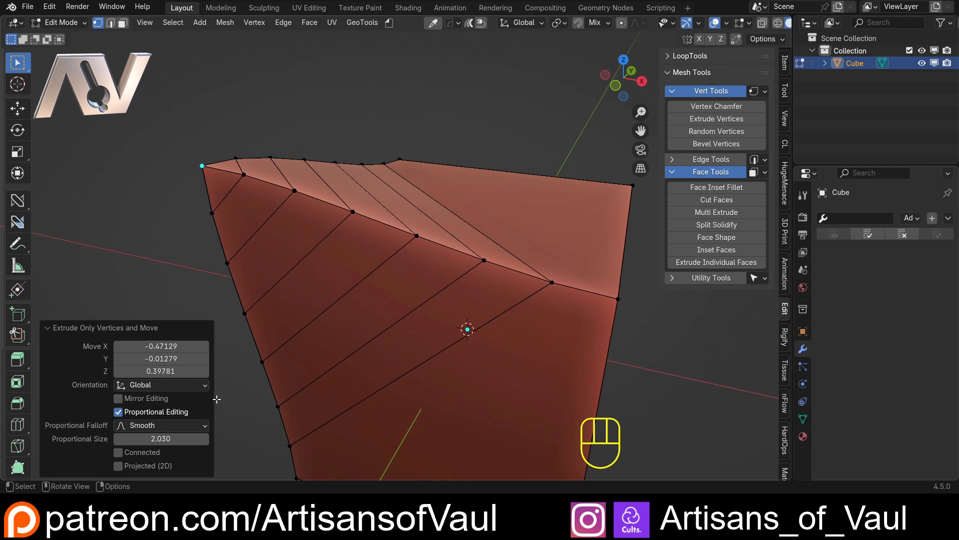
{"action": "scroll", "coordinate": [444, 309], "scroll_direction": "down", "scroll_amount": 5}
{"action": "key", "text": "ctrl+z"}
{"action": "key", "text": "ctrl+z"}
{"action": "key", "text": "ctrl+z"}
{"action": "key", "text": "ctrl+z"}
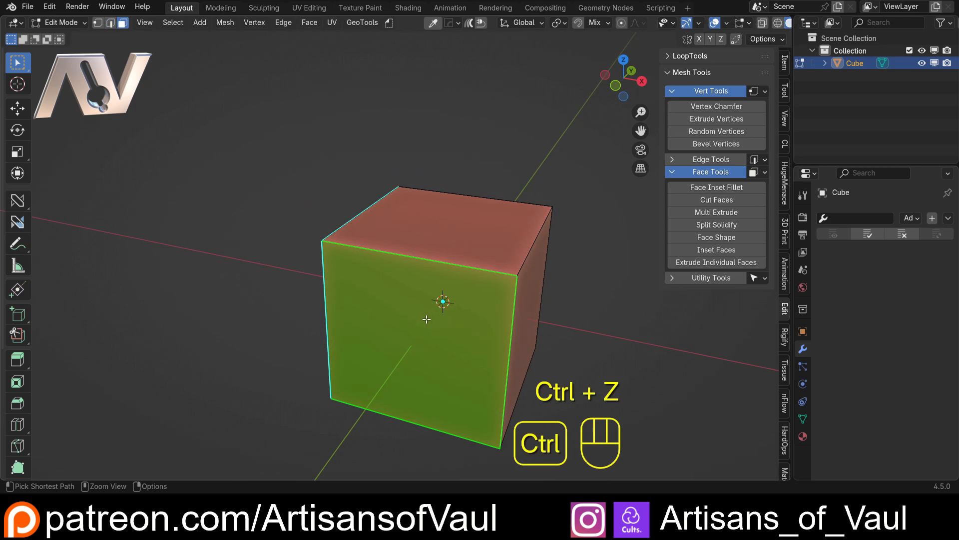
Try Cut Faces with 5 straight cuts on the cube's top face and one adjoining side face, and undo it.
{"action": "middle_click_drag", "start_coordinate": [426, 319], "coordinate": [501, 288]}
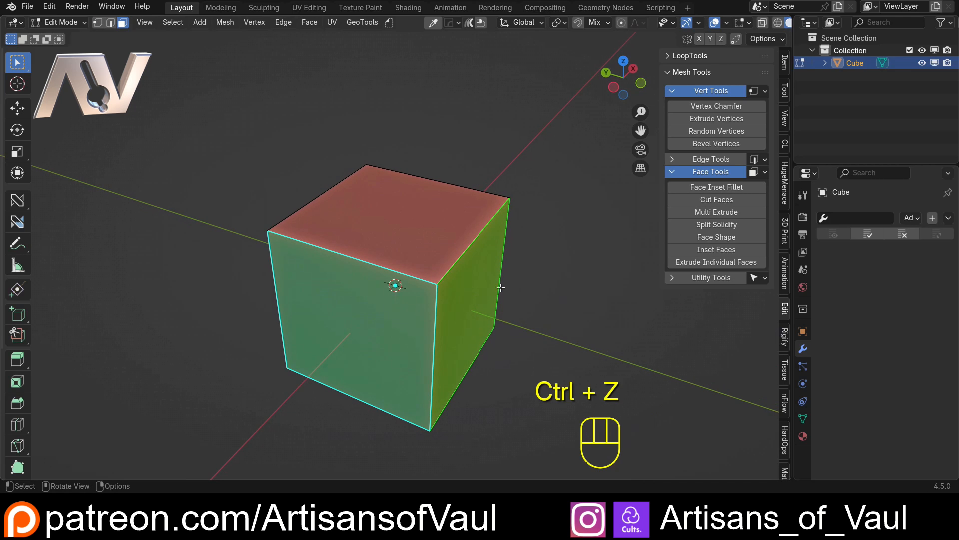
{"action": "left_click", "coordinate": [389, 215]}
{"action": "left_click", "coordinate": [467, 290], "text": "shift"}
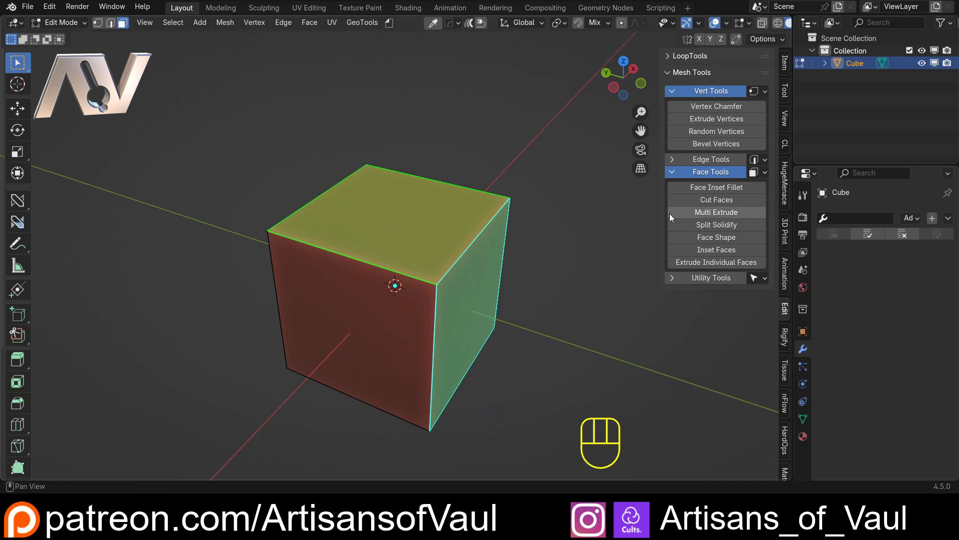
{"action": "left_click", "coordinate": [718, 199]}
{"action": "middle_click_drag", "start_coordinate": [480, 250], "coordinate": [402, 259]}
{"action": "mouse_move", "coordinate": [161, 425]}
{"action": "left_mouse_down"}
{"action": "mouse_move", "coordinate": [130, 425]}
{"action": "mouse_move", "coordinate": [155, 425]}
{"action": "left_mouse_up"}
{"action": "middle_click_drag", "start_coordinate": [360, 315], "coordinate": [394, 318]}
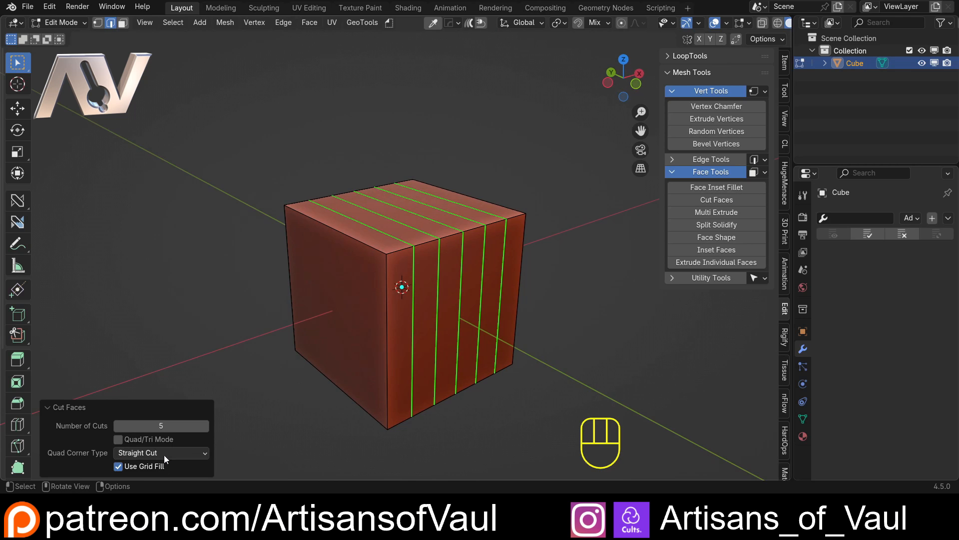
{"action": "left_click", "coordinate": [275, 276]}
{"action": "key", "text": "ctrl+z"}
{"action": "key", "text": "ctrl+z"}
{"action": "key", "text": "ctrl+z"}
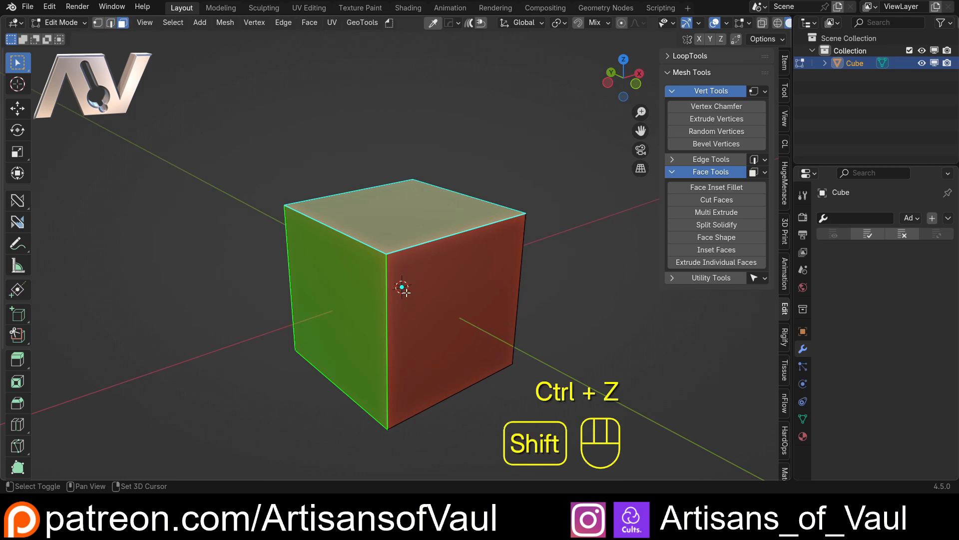
Try Cut Faces with 5 cuts and the Fan corner type on three adjoining faces of the cube, and undo it.
{"action": "left_click", "coordinate": [406, 292], "text": "shift"}
{"action": "left_click", "coordinate": [716, 199]}
{"action": "middle_click_drag", "start_coordinate": [380, 295], "coordinate": [266, 296]}
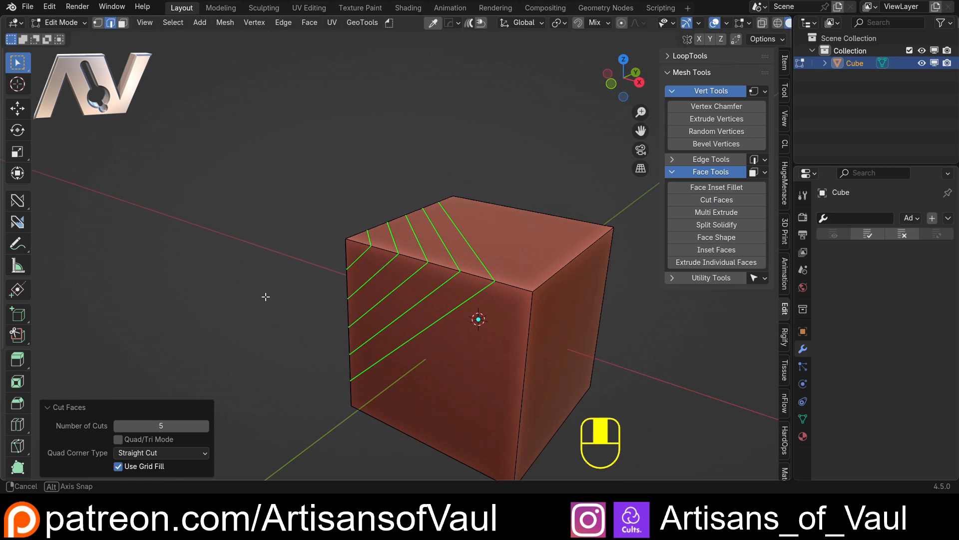
{"action": "left_click", "coordinate": [160, 452]}
{"action": "left_click", "coordinate": [145, 430]}
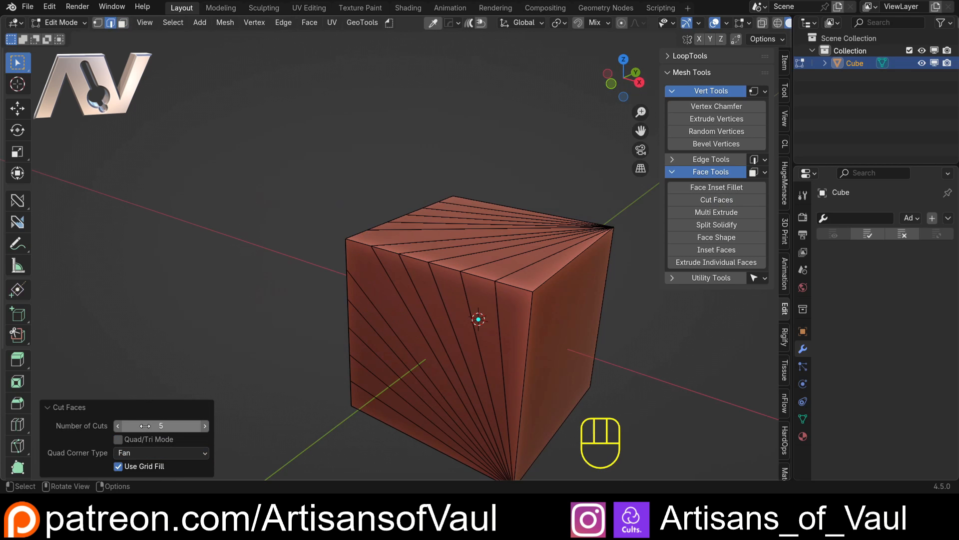
{"action": "middle_click_drag", "start_coordinate": [372, 318], "coordinate": [389, 235]}
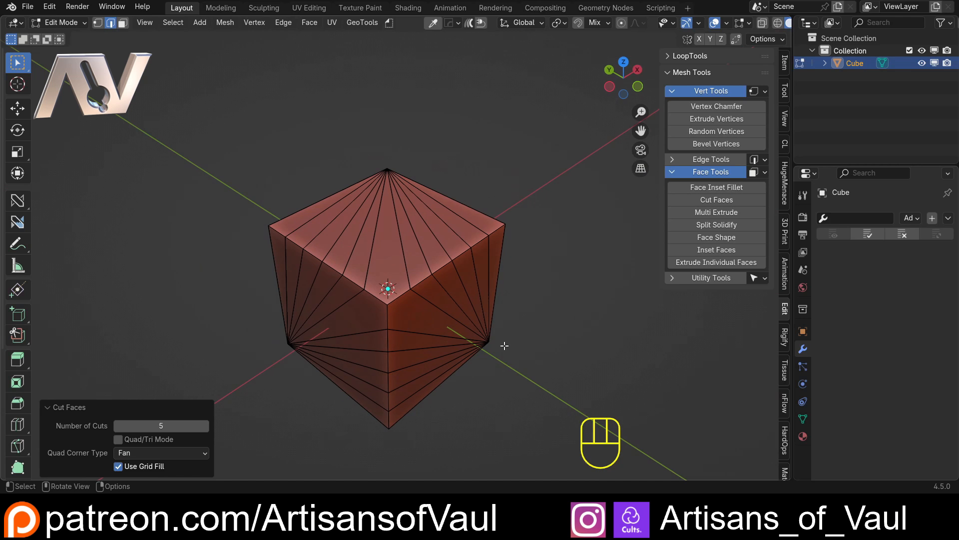
{"action": "middle_click_drag", "start_coordinate": [505, 346], "coordinate": [300, 330]}
{"action": "key", "text": "ctrl+z"}
Apply Cut Faces with 5 cuts and grid fill to the selected top and side faces, and inspect the pattern around the cube.
{"action": "middle_click_drag", "start_coordinate": [352, 299], "coordinate": [430, 288]}
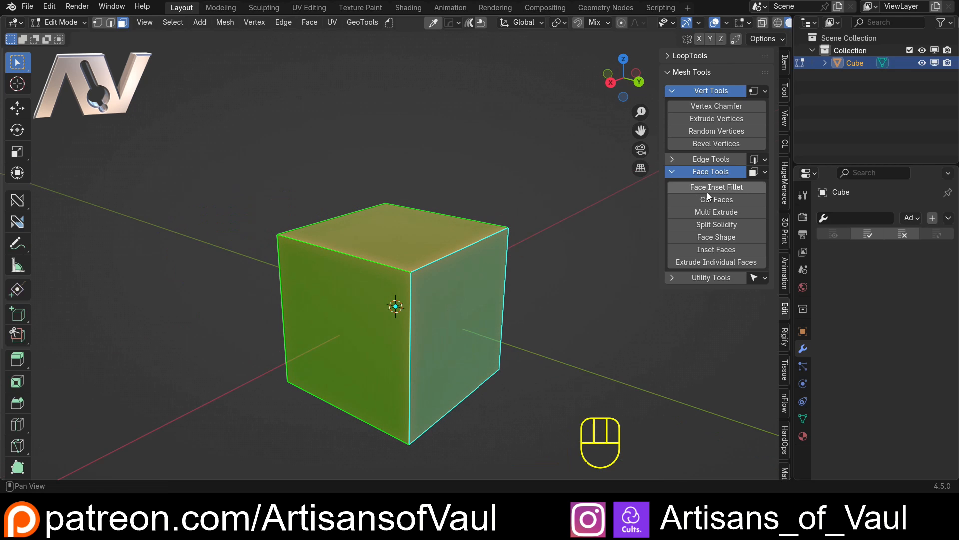
{"action": "left_click", "coordinate": [707, 200]}
{"action": "middle_click_drag", "start_coordinate": [237, 257], "coordinate": [388, 281]}
{"action": "middle_click_drag", "start_coordinate": [316, 292], "coordinate": [453, 277]}
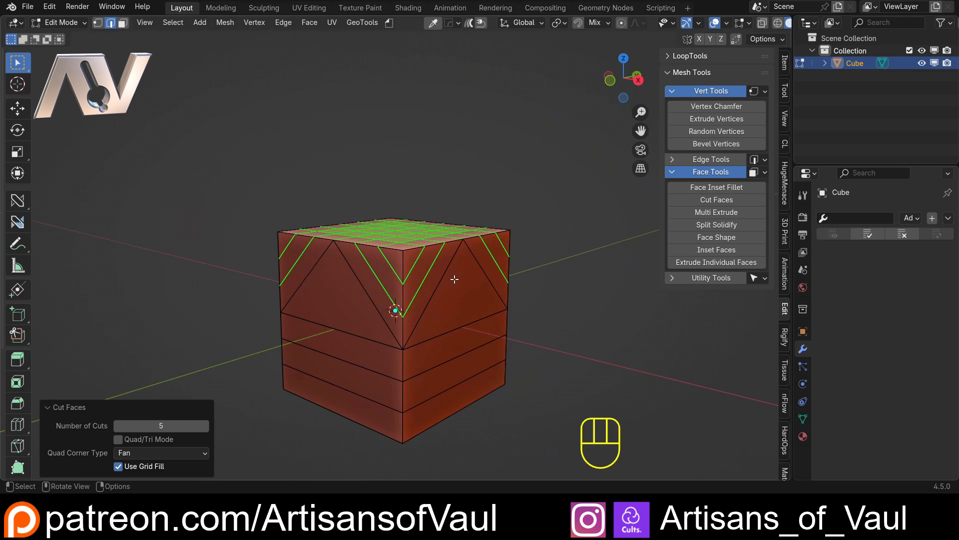
Apply Multi Extrude to the cube's top face with an offset of 1.00 and set Loc Z to -0.06.
{"action": "key", "text": "Tab"}
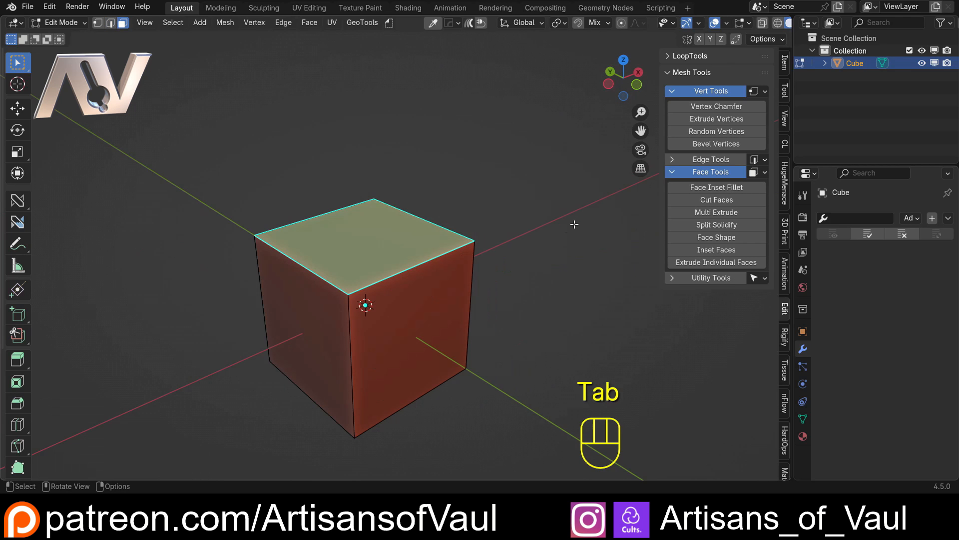
{"action": "left_click", "coordinate": [727, 211]}
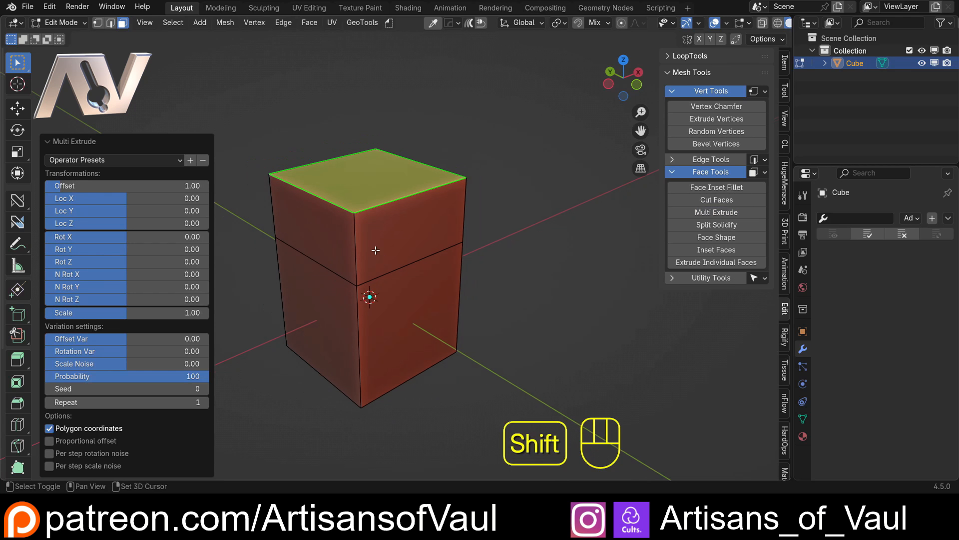
{"action": "middle_click_drag", "start_coordinate": [375, 251], "coordinate": [245, 231]}
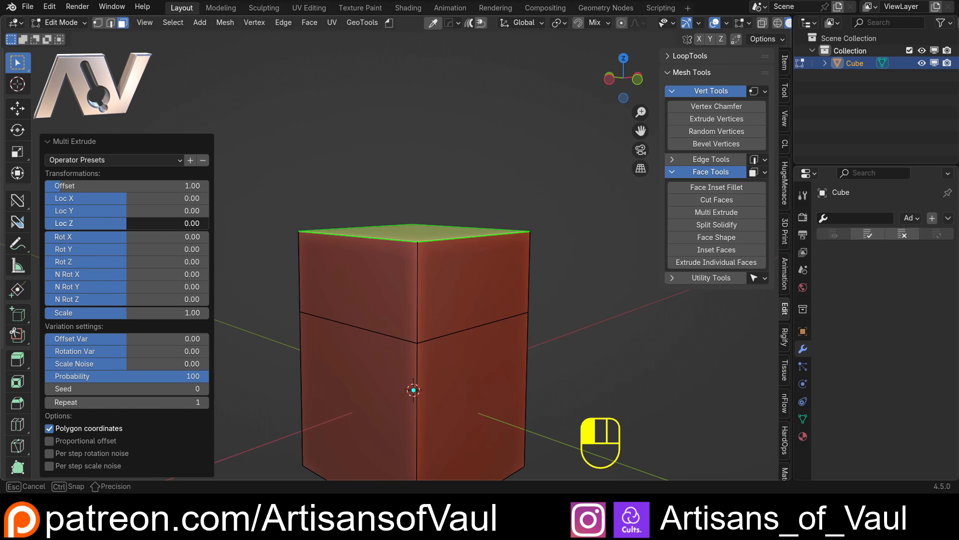
{"action": "mouse_move", "coordinate": [161, 223]}
{"action": "left_mouse_down"}
{"action": "mouse_move", "coordinate": [176, 226]}
{"action": "mouse_move", "coordinate": [166, 234]}
{"action": "left_mouse_up"}
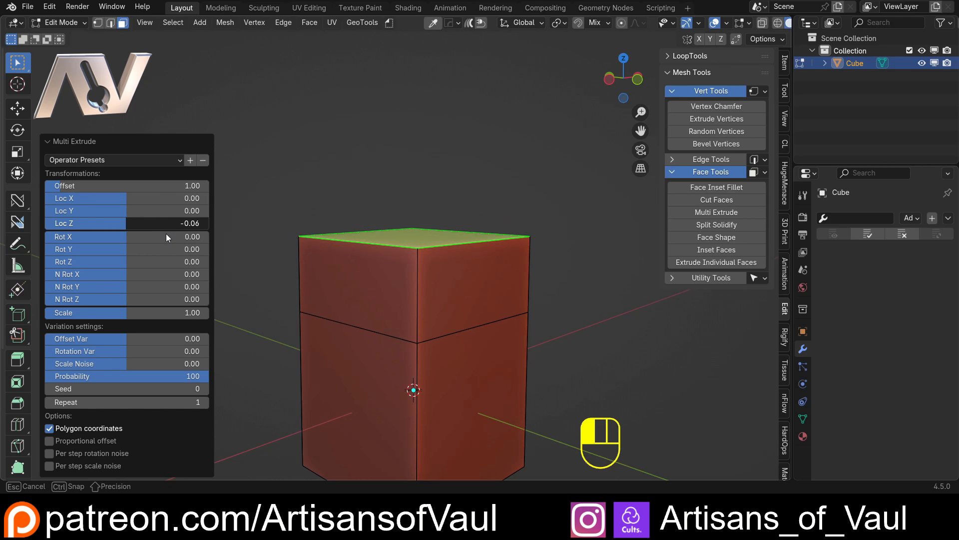
{"action": "left_click_drag", "start_coordinate": [130, 194], "coordinate": [148, 202]}
{"action": "key", "text": "Return"}
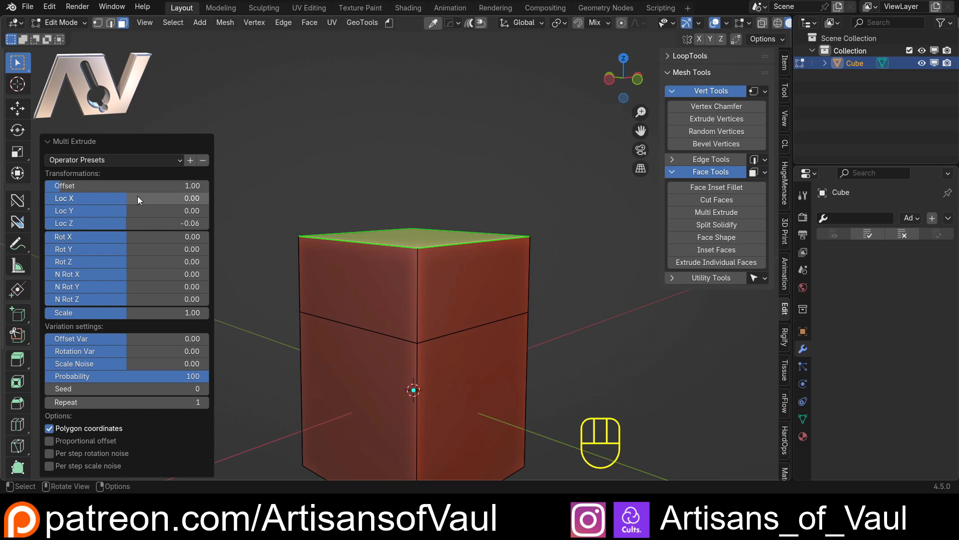
Set the Multi Extrude scale to 1.28 and Loc Z to -0.36.
{"action": "left_click_drag", "start_coordinate": [119, 312], "coordinate": [174, 313]}
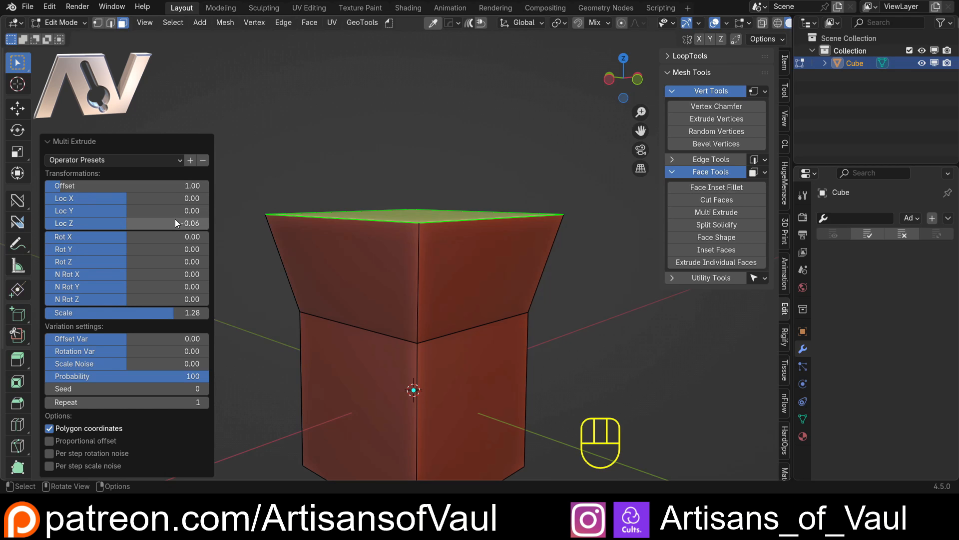
{"action": "left_click_drag", "start_coordinate": [174, 224], "coordinate": [173, 224]}
{"action": "scroll", "coordinate": [294, 272], "scroll_direction": "down", "scroll_amount": 4}
{"action": "middle_click_drag", "start_coordinate": [294, 271], "coordinate": [224, 296]}
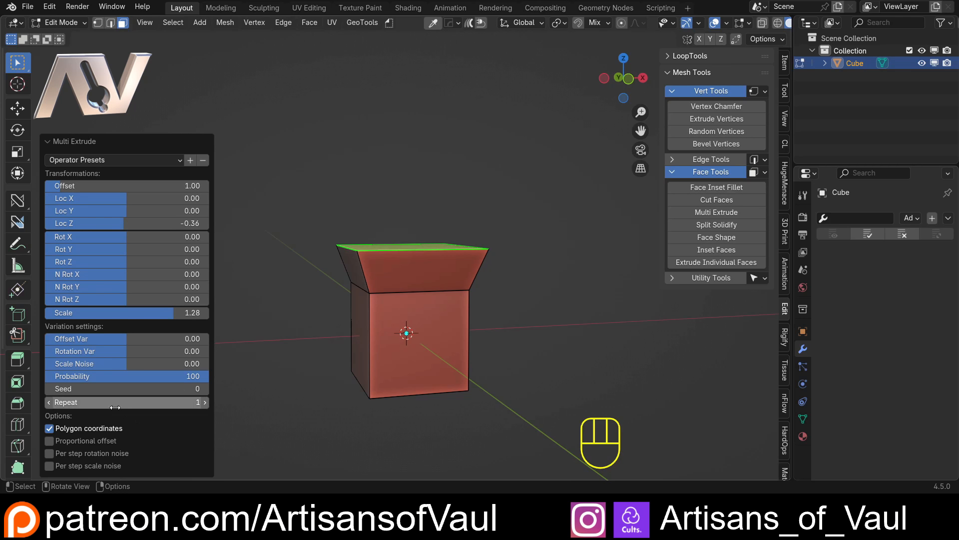
Set the Multi Extrude repeat count to 7 and view the flared shape straight from the front.
{"action": "left_click_drag", "start_coordinate": [207, 403], "coordinate": [245, 403]}
{"action": "scroll", "coordinate": [328, 251], "scroll_direction": "down", "scroll_amount": 2}
{"action": "middle_click_drag", "start_coordinate": [329, 251], "coordinate": [360, 250], "text": "alt"}
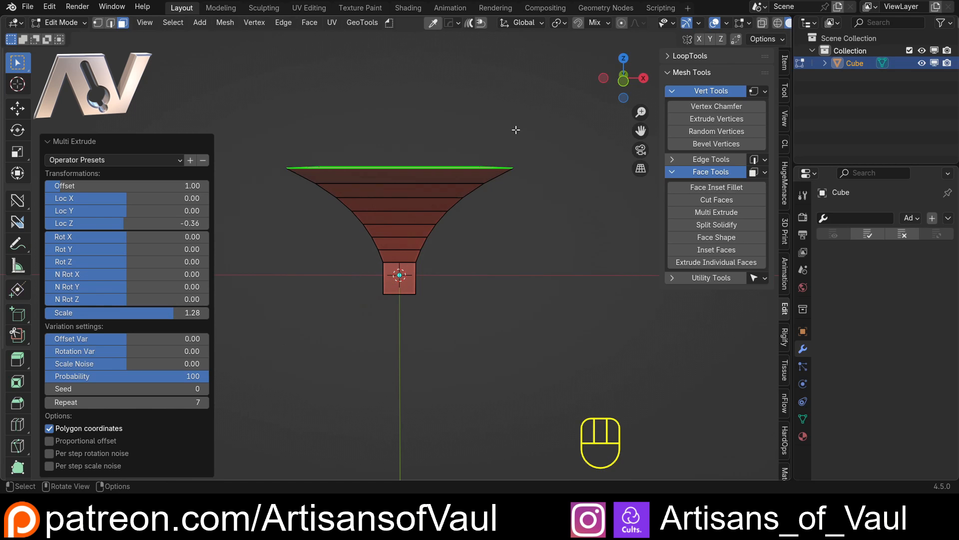
{"action": "left_click", "coordinate": [628, 85]}
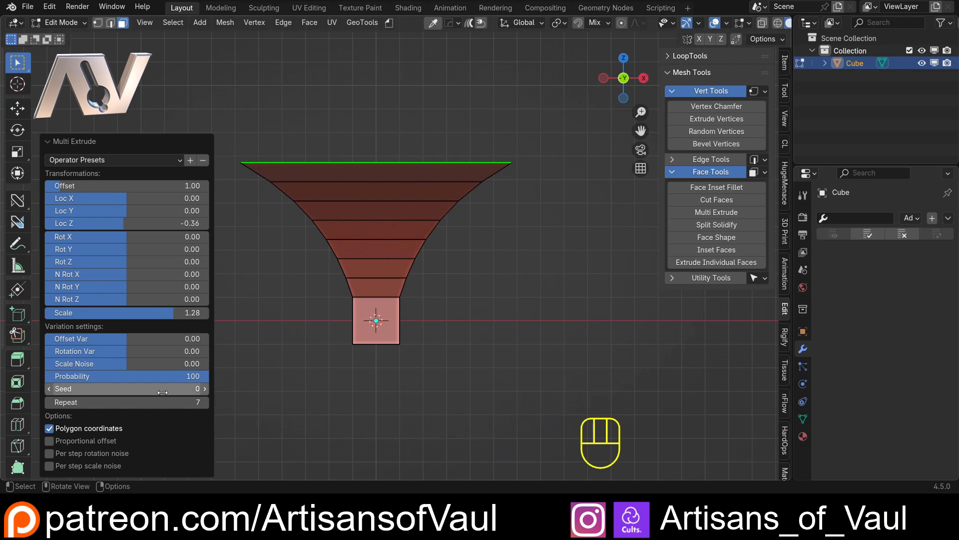
Reduce the Multi Extrude scale to 0.73 so the repeated extrusions taper upward, and inspect the spire.
{"action": "left_click_drag", "start_coordinate": [196, 314], "coordinate": [109, 334]}
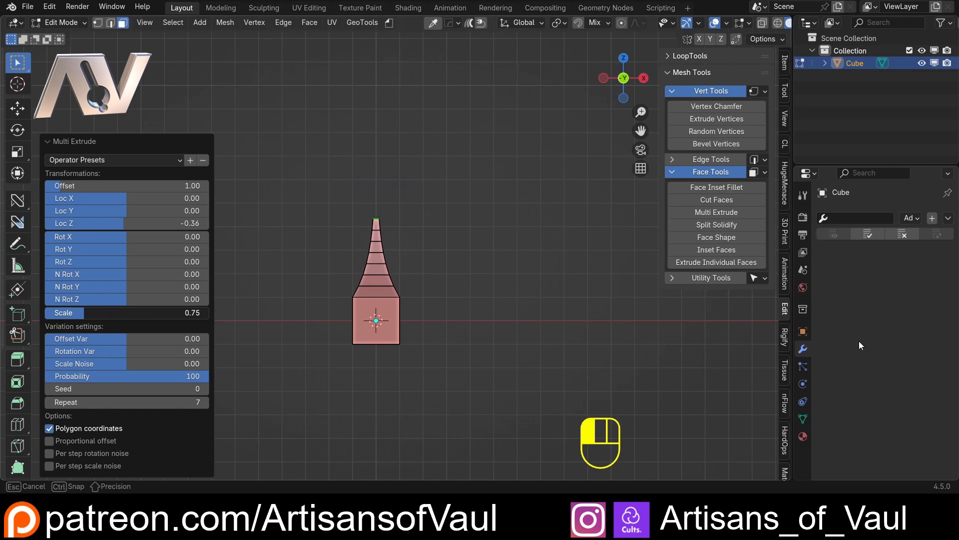
{"action": "left_click_drag", "start_coordinate": [859, 345], "coordinate": [856, 345]}
{"action": "middle_click_drag", "start_coordinate": [495, 253], "coordinate": [317, 291]}
{"action": "middle_click_drag", "start_coordinate": [280, 216], "coordinate": [250, 240]}
Twist the tapered extrusions with a Rot Z of about 13.27, inspect the result, and reset Rot Z to 0.
{"action": "left_click_drag", "start_coordinate": [80, 263], "coordinate": [118, 268]}
{"action": "middle_click_drag", "start_coordinate": [323, 269], "coordinate": [151, 273]}
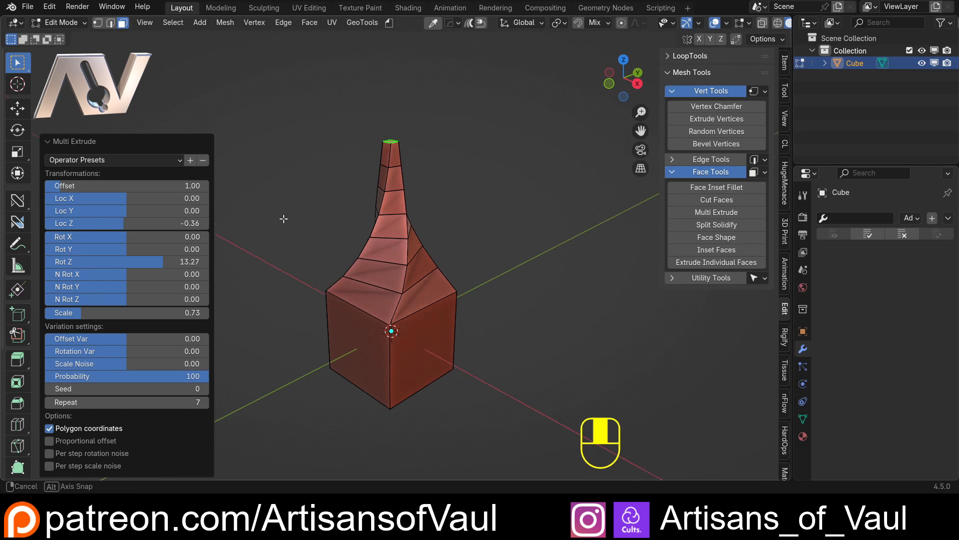
{"action": "middle_click_drag", "start_coordinate": [283, 216], "coordinate": [164, 260]}
{"action": "left_click", "coordinate": [151, 262]}
{"action": "type", "text": "0"}
{"action": "key", "text": "Return"}
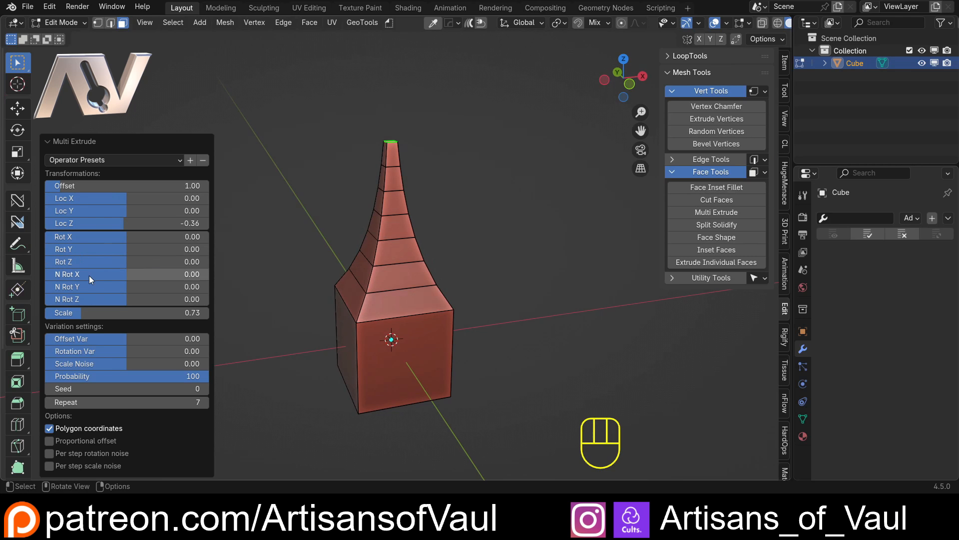
Twist the tapered extrusions by setting N Rot Z to about 15.64.
{"action": "left_click_drag", "start_coordinate": [90, 299], "coordinate": [855, 301]}
{"action": "left_click_drag", "start_coordinate": [133, 298], "coordinate": [858, 298]}
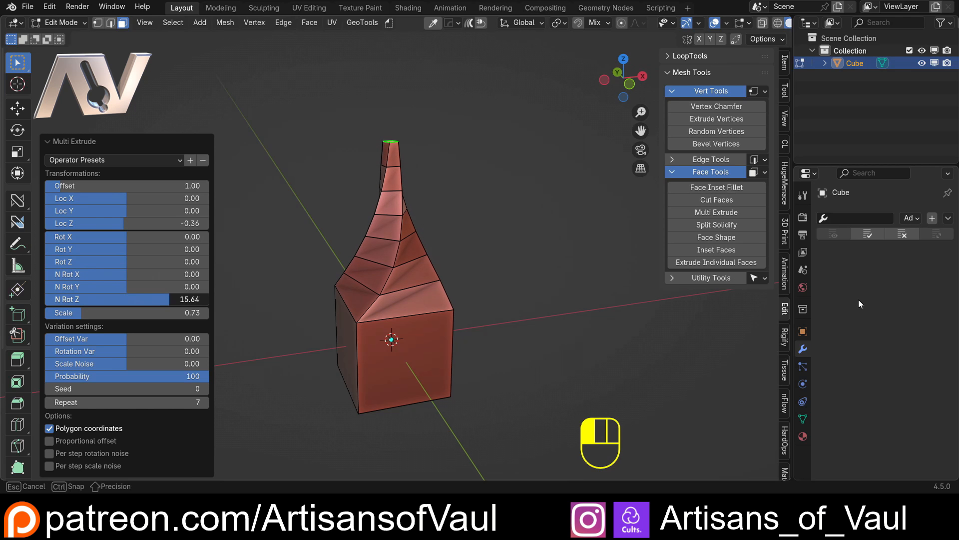
{"action": "middle_click_drag", "start_coordinate": [419, 238], "coordinate": [401, 236]}
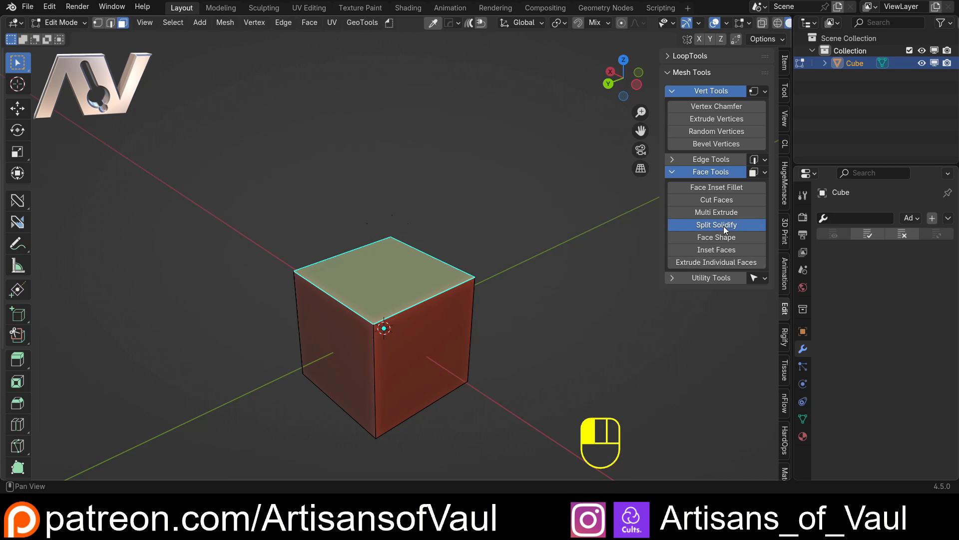
Apply Split Solidify to the cube's top face with a distance of 0.570 and a thickness of 0.070.
{"action": "left_click", "coordinate": [723, 225]}
{"action": "middle_click_drag", "start_coordinate": [410, 330], "coordinate": [367, 333]}
{"action": "scroll", "coordinate": [291, 331], "scroll_direction": "up", "scroll_amount": 4}
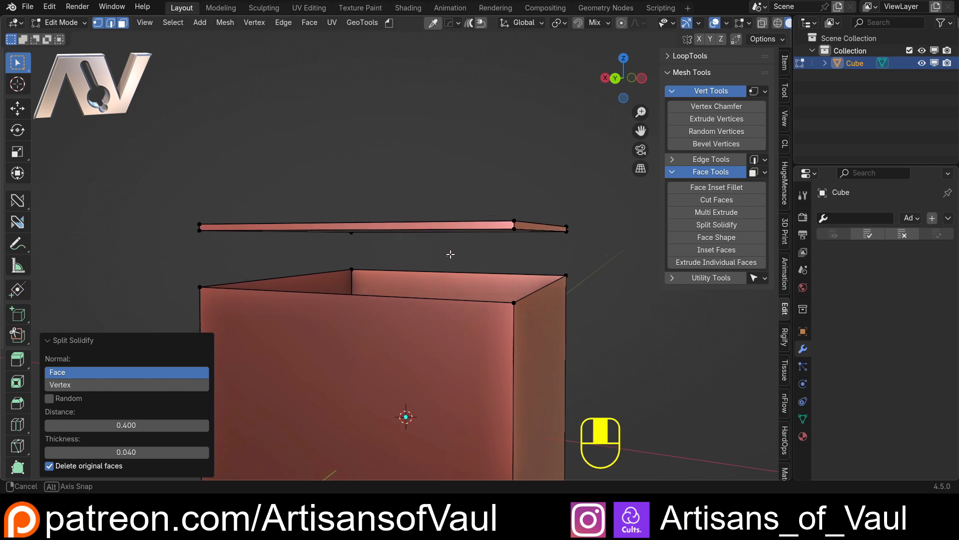
{"action": "middle_click_drag", "start_coordinate": [292, 331], "coordinate": [290, 333]}
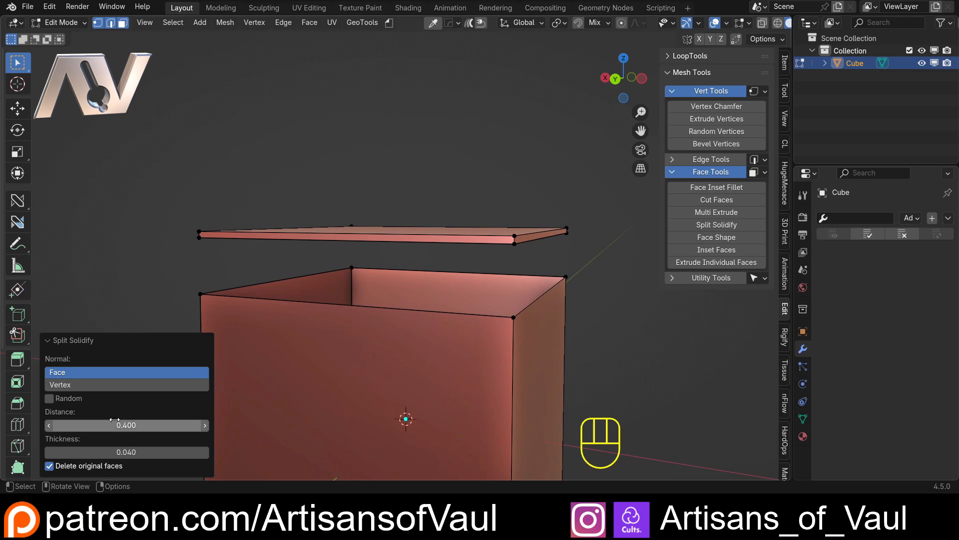
{"action": "left_click_drag", "start_coordinate": [114, 419], "coordinate": [152, 419]}
{"action": "mouse_move", "coordinate": [127, 452]}
{"action": "left_mouse_down"}
{"action": "mouse_move", "coordinate": [135, 452]}
{"action": "mouse_move", "coordinate": [123, 451]}
{"action": "left_mouse_up"}
{"action": "scroll", "coordinate": [260, 264], "scroll_direction": "down", "scroll_amount": 1}
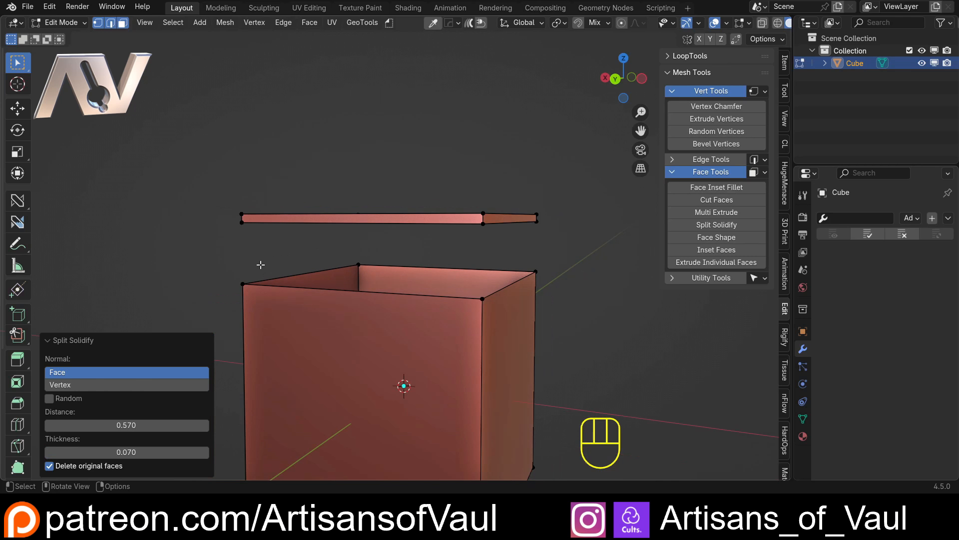
{"action": "middle_click_drag", "start_coordinate": [260, 264], "coordinate": [262, 270]}
{"action": "scroll", "coordinate": [317, 247], "scroll_direction": "up", "scroll_amount": 2}
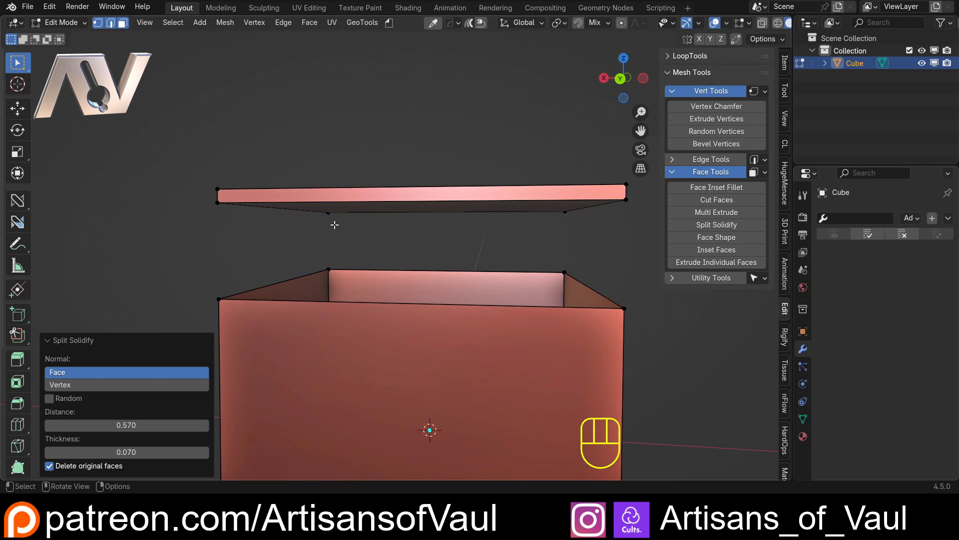
Switch the Split Solidify normal to Vertex and inspect the separated lid from several angles.
{"action": "left_click", "coordinate": [71, 385]}
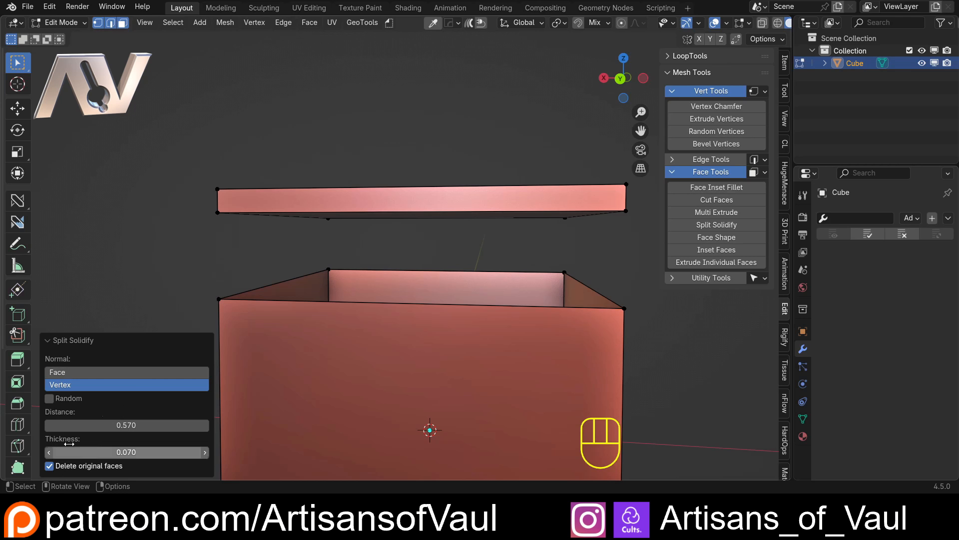
{"action": "middle_click_drag", "start_coordinate": [123, 407], "coordinate": [23, 461]}
{"action": "middle_click_drag", "start_coordinate": [279, 310], "coordinate": [425, 220]}
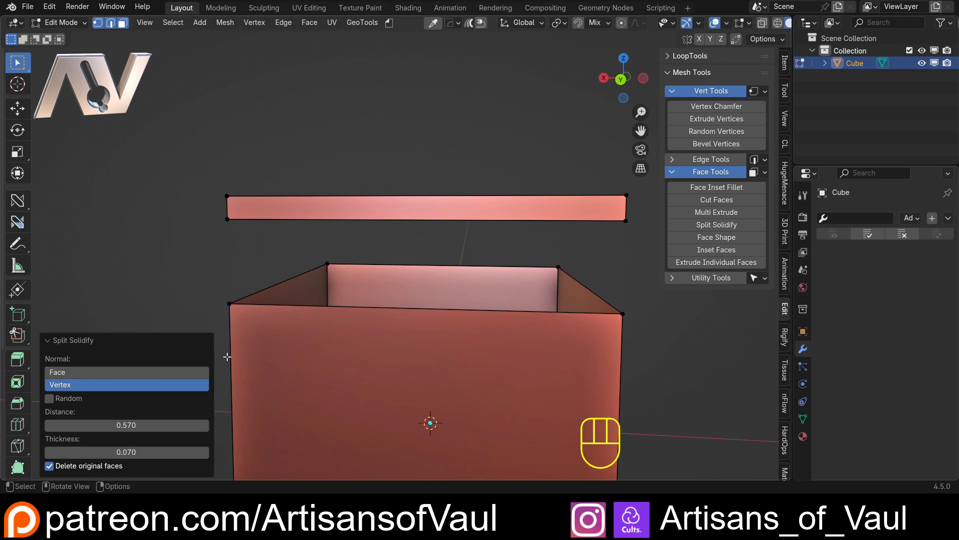
{"action": "middle_click_drag", "start_coordinate": [227, 356], "coordinate": [161, 400]}
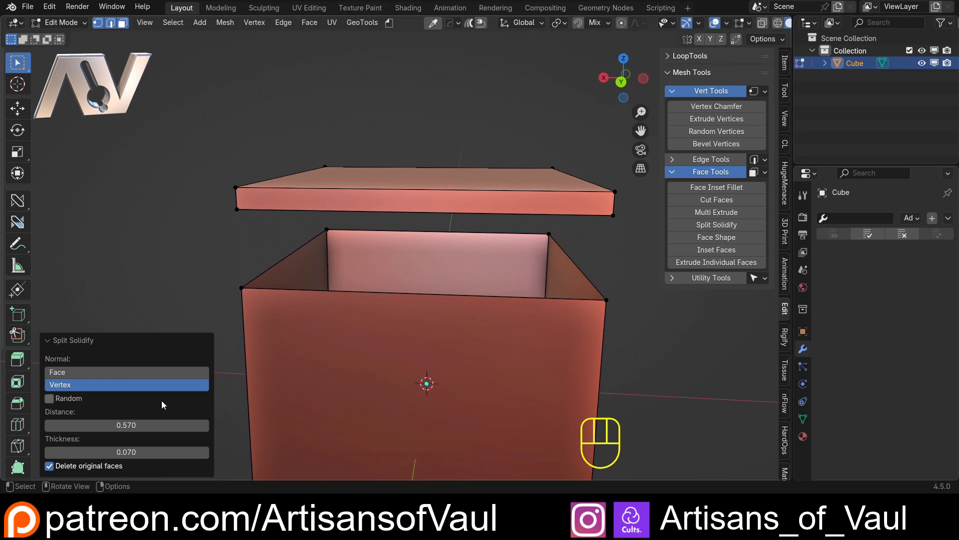
Turn off deletion of the original faces for Split Solidify, inspect the cube, and undo the operation.
{"action": "left_click", "coordinate": [49, 466]}
{"action": "scroll", "coordinate": [383, 297], "scroll_direction": "down", "scroll_amount": 4}
{"action": "middle_click_drag", "start_coordinate": [383, 297], "coordinate": [432, 293]}
{"action": "key", "text": "ctrl+z"}
{"action": "key", "text": "ctrl+z"}
{"action": "key", "text": "ctrl+z"}
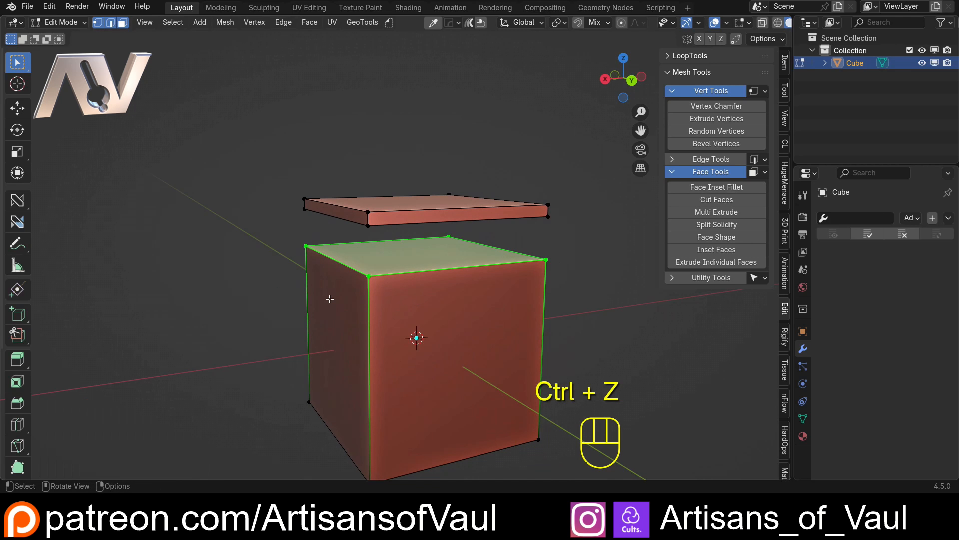
Add two adjoining side faces of the cube to the top face selection.
{"action": "middle_click_drag", "start_coordinate": [279, 283], "coordinate": [325, 288]}
{"action": "left_click", "coordinate": [369, 307], "text": "shift"}
{"action": "left_click", "coordinate": [467, 322], "text": "shift"}
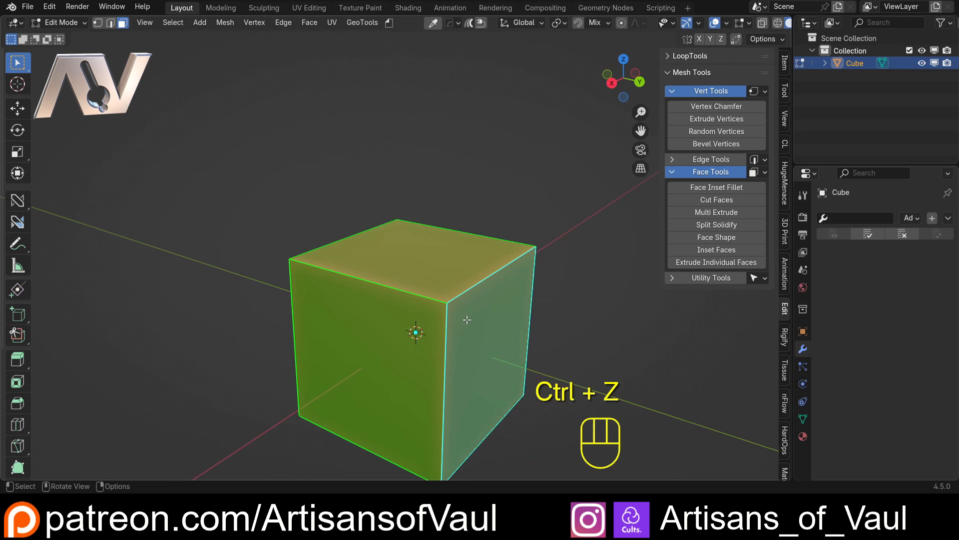
{"action": "scroll", "coordinate": [394, 294], "scroll_direction": "down", "scroll_amount": 3}
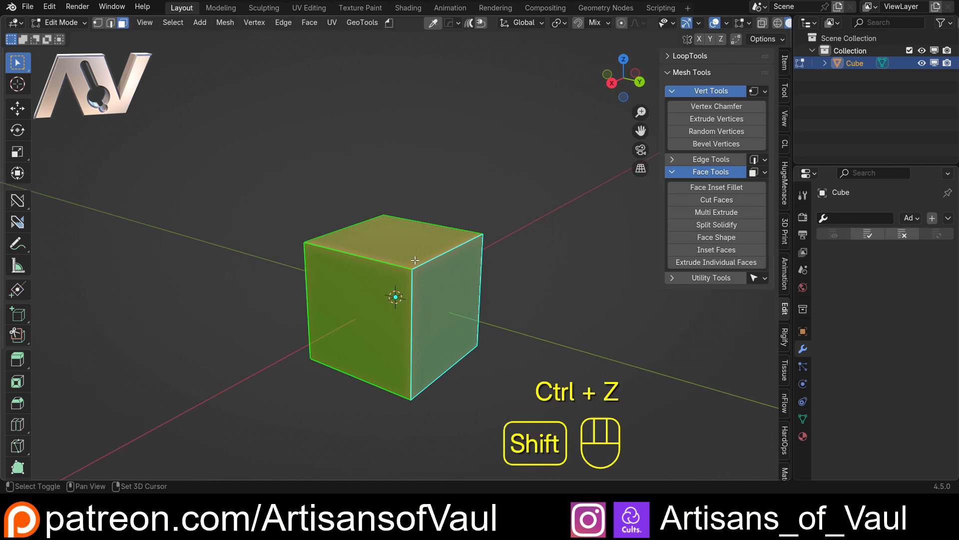
Apply Split Solidify to the three selected cube faces with Random enabled, vary the random distance, and undo the operation.
{"action": "left_click", "coordinate": [730, 227]}
{"action": "middle_click_drag", "start_coordinate": [335, 254], "coordinate": [470, 250]}
{"action": "left_click", "coordinate": [49, 399]}
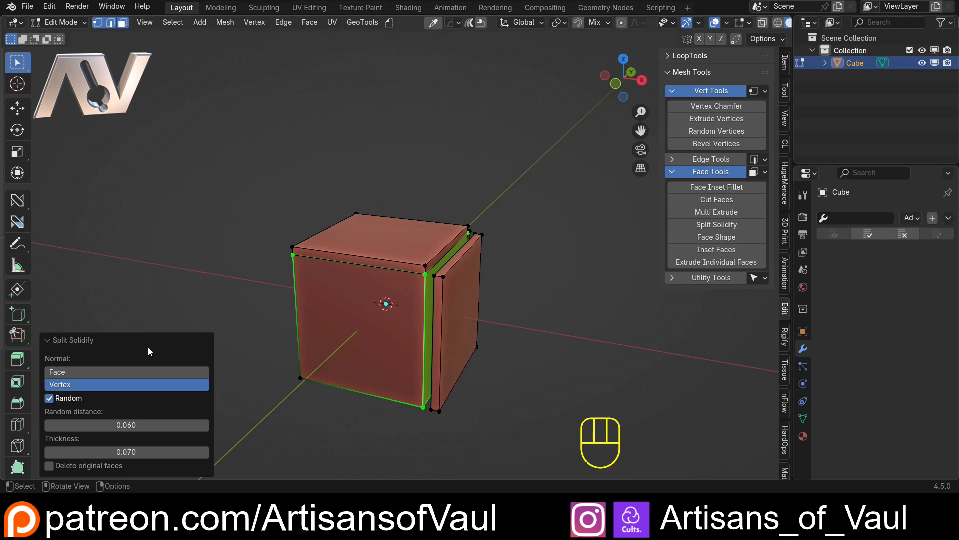
{"action": "left_click_drag", "start_coordinate": [145, 425], "coordinate": [215, 425]}
{"action": "middle_click_drag", "start_coordinate": [322, 310], "coordinate": [415, 256]}
{"action": "key", "text": "ctrl+z"}
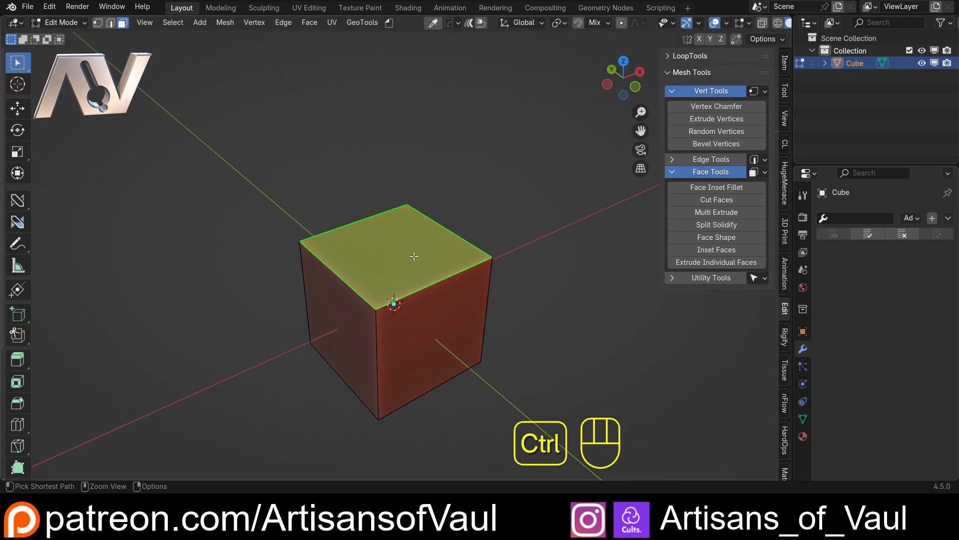
Subdivide the cube's top face with five cuts.
{"action": "key", "text": "ctrl+e"}
{"action": "left_click", "coordinate": [367, 127]}
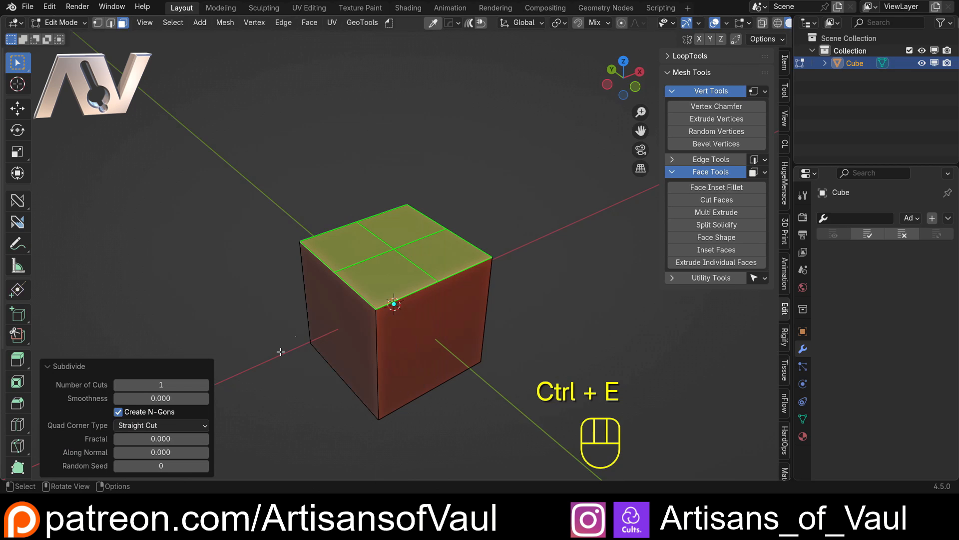
{"action": "left_click", "coordinate": [205, 384]}
{"action": "left_click", "coordinate": [205, 385]}
{"action": "left_click", "coordinate": [205, 385]}
{"action": "left_click", "coordinate": [204, 385]}
{"action": "scroll", "coordinate": [371, 325], "scroll_direction": "up", "scroll_amount": 2}
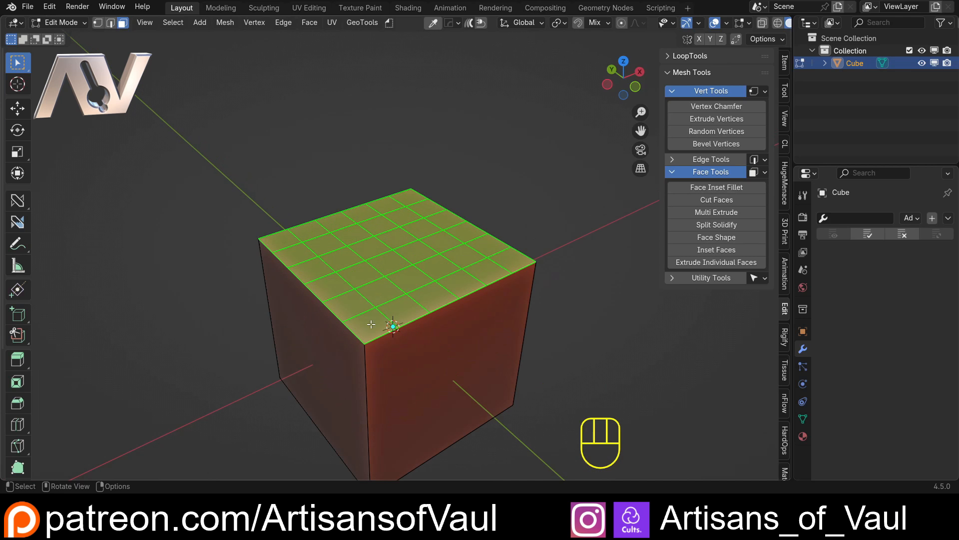
{"action": "middle_click_drag", "start_coordinate": [463, 314], "coordinate": [437, 325]}
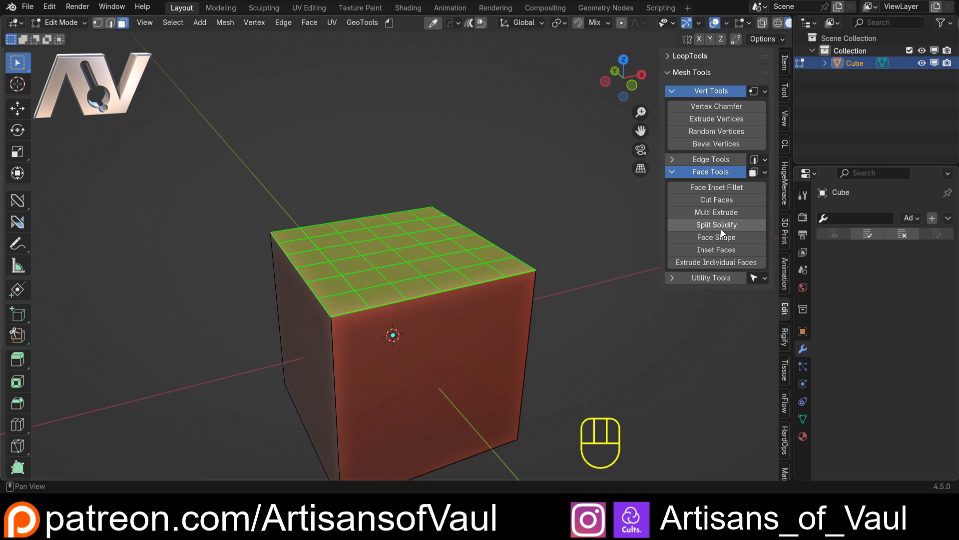
Apply Split Solidify to the subdivided top faces with a random distance of 0.660 and inspect the scattered pieces.
{"action": "left_click", "coordinate": [721, 229]}
{"action": "middle_click_drag", "start_coordinate": [233, 300], "coordinate": [340, 271]}
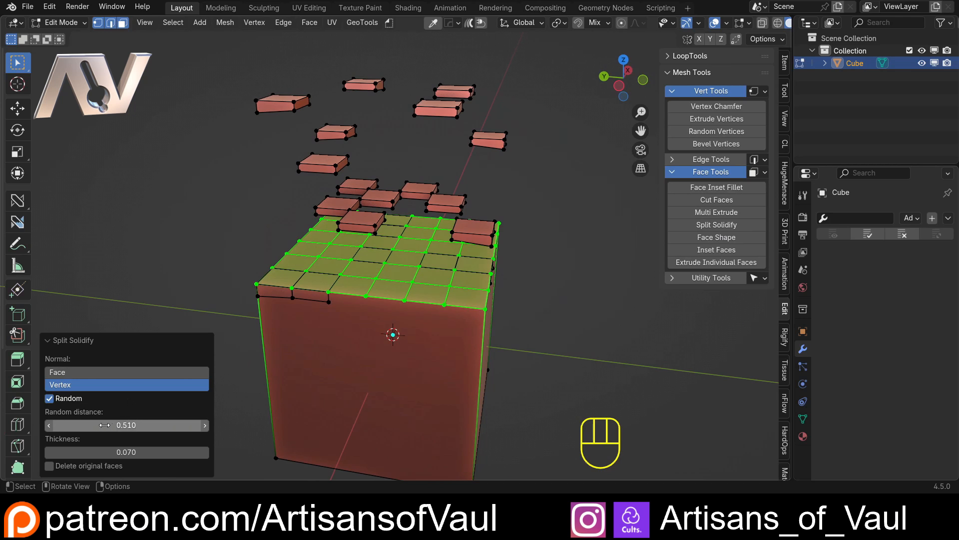
{"action": "left_click_drag", "start_coordinate": [104, 424], "coordinate": [135, 425]}
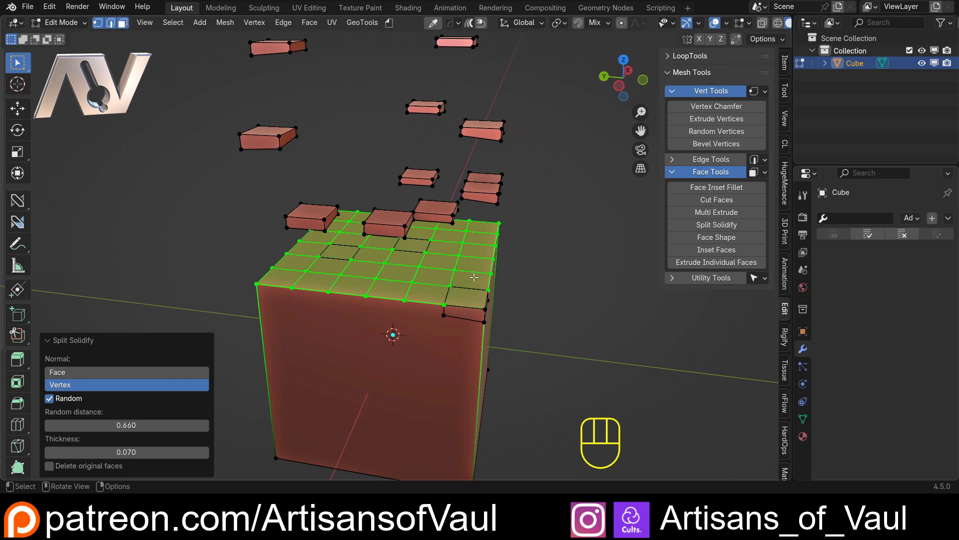
{"action": "middle_click_drag", "start_coordinate": [474, 277], "coordinate": [447, 280]}
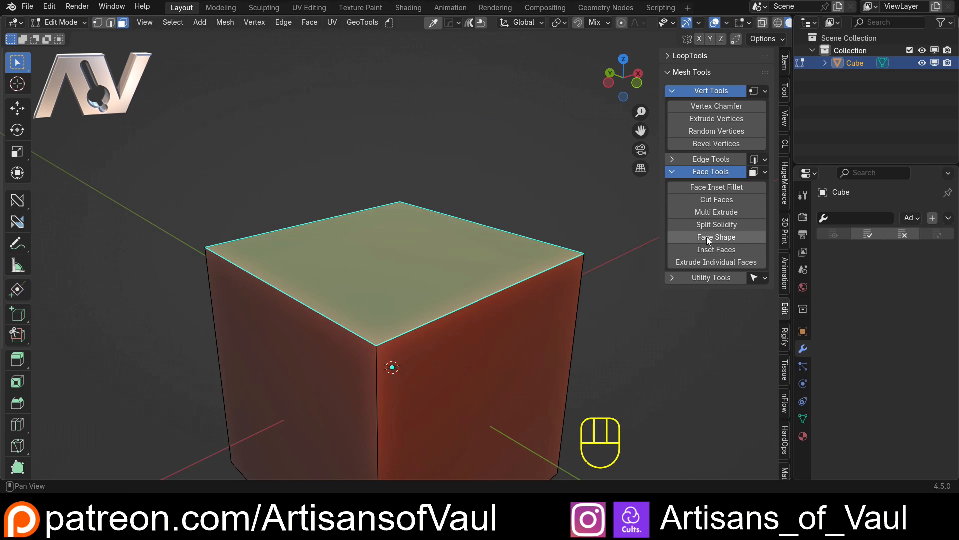
Apply an Open Inset Face Shape to the cube's top face with Move Inside 0.41 and Base Height 0.47.
{"action": "left_click", "coordinate": [707, 237]}
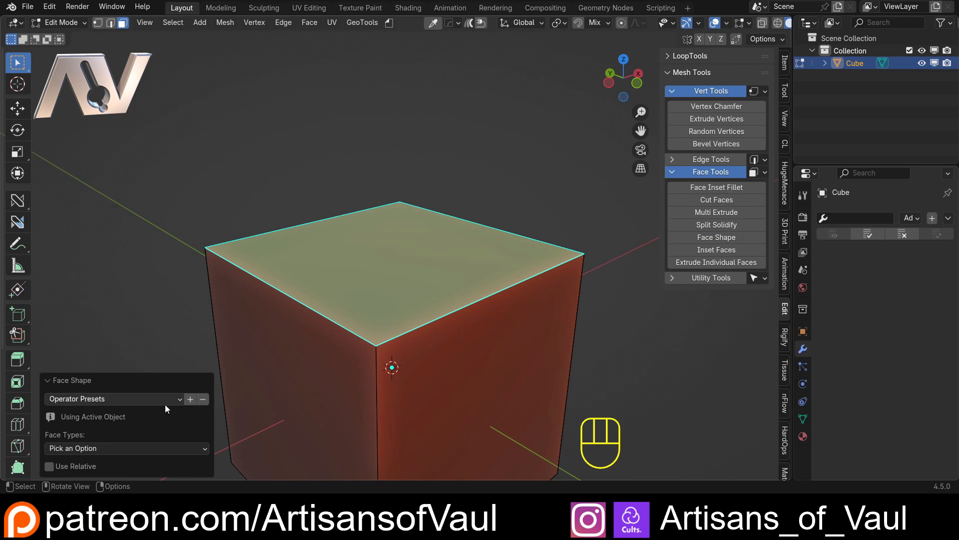
{"action": "left_click", "coordinate": [69, 450]}
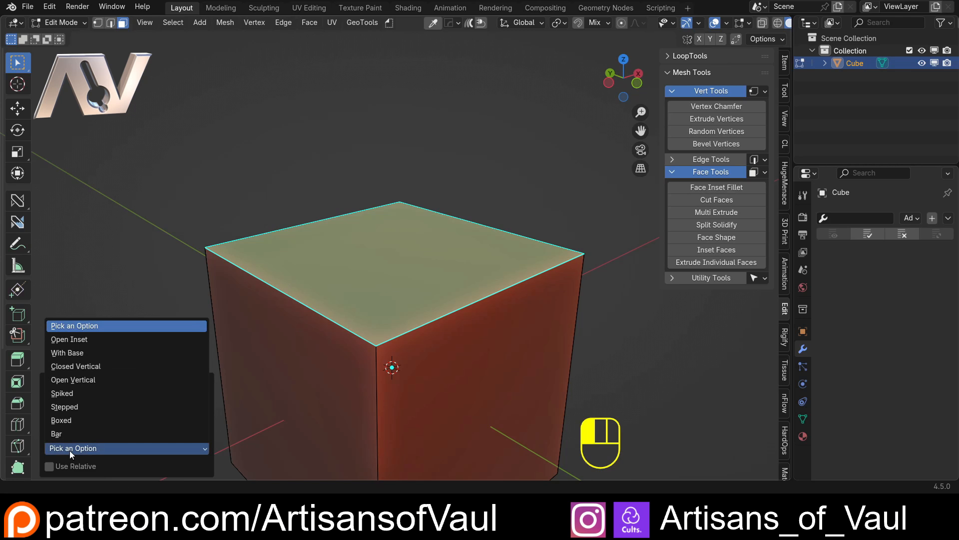
{"action": "left_click", "coordinate": [103, 340]}
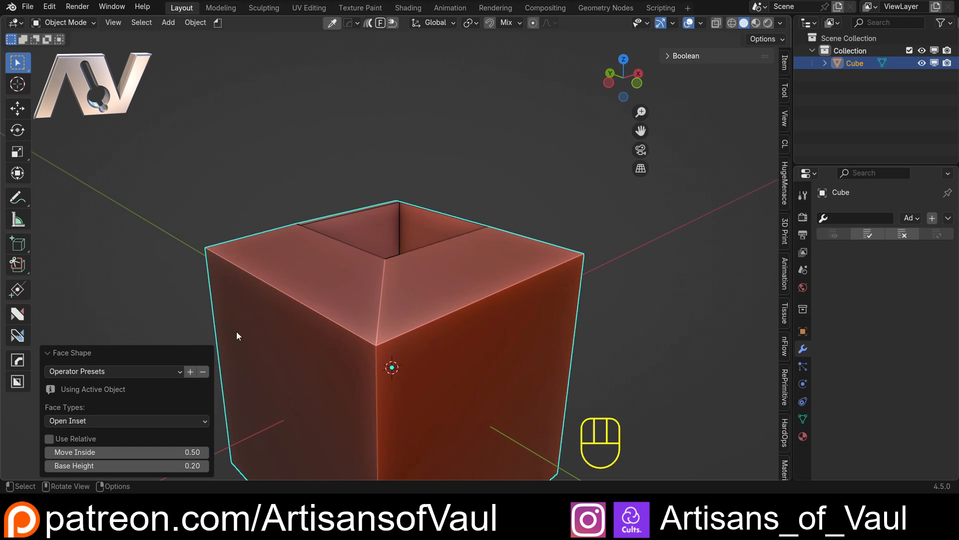
{"action": "middle_click_drag", "start_coordinate": [236, 331], "coordinate": [190, 325]}
{"action": "left_click_drag", "start_coordinate": [102, 451], "coordinate": [103, 146]}
{"action": "left_click_drag", "start_coordinate": [102, 465], "coordinate": [145, 466]}
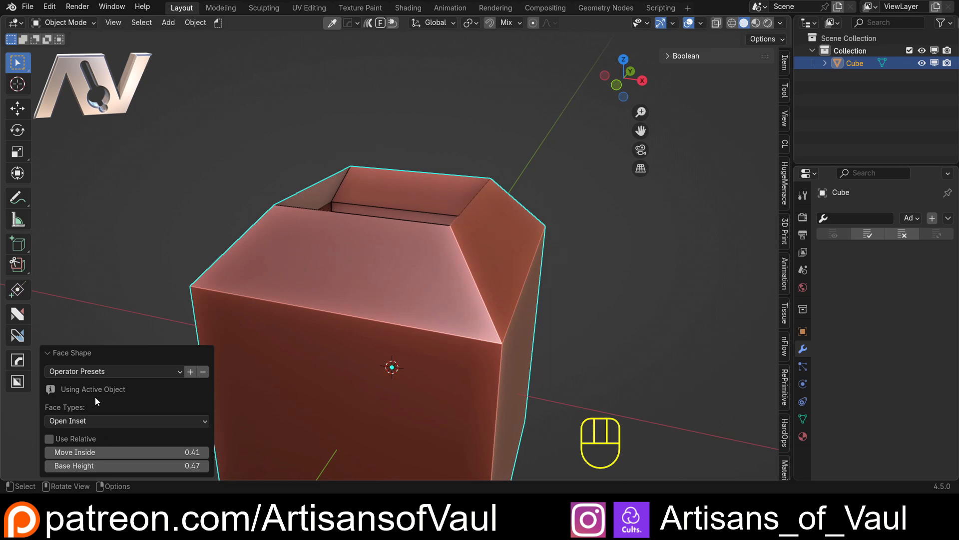
{"action": "middle_click_drag", "start_coordinate": [190, 310], "coordinate": [211, 282]}
Switch the face type to With Base and set its 2nd height to -0.52.
{"action": "left_click", "coordinate": [129, 421]}
{"action": "left_click", "coordinate": [121, 328]}
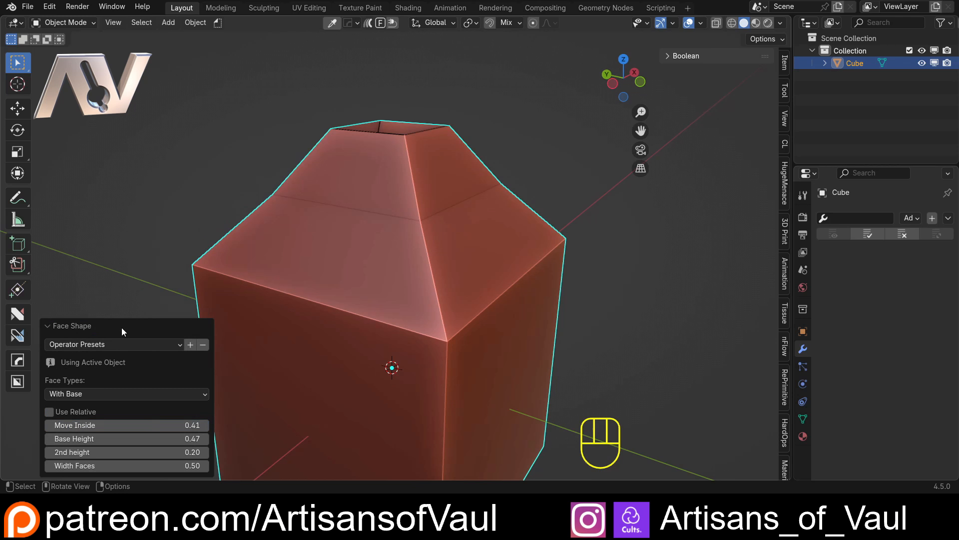
{"action": "left_click_drag", "start_coordinate": [165, 452], "coordinate": [127, 160]}
{"action": "middle_click_drag", "start_coordinate": [463, 319], "coordinate": [399, 349]}
Try the Closed Vertical face type with different base heights, and switch to Open Vertical.
{"action": "left_click", "coordinate": [205, 393]}
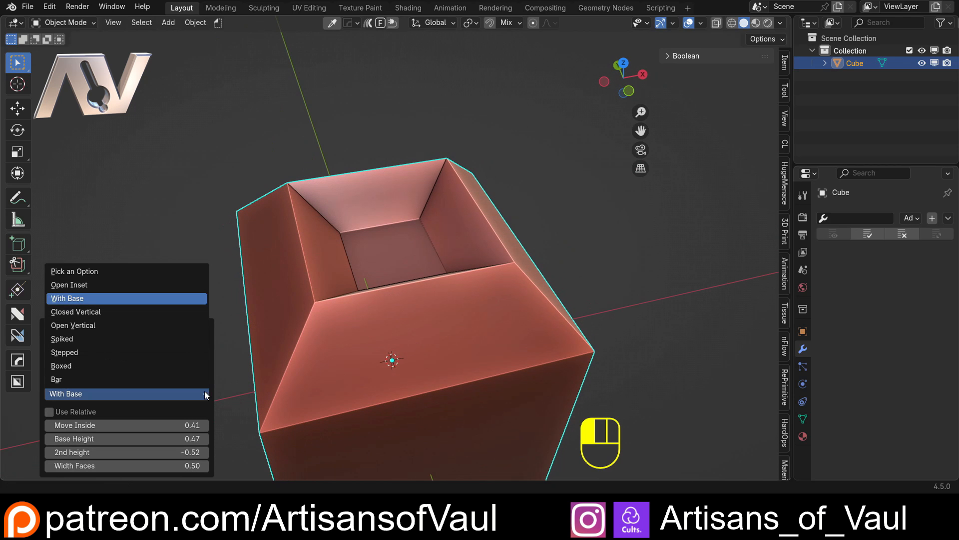
{"action": "left_click", "coordinate": [156, 312]}
{"action": "middle_click_drag", "start_coordinate": [154, 316], "coordinate": [163, 416]}
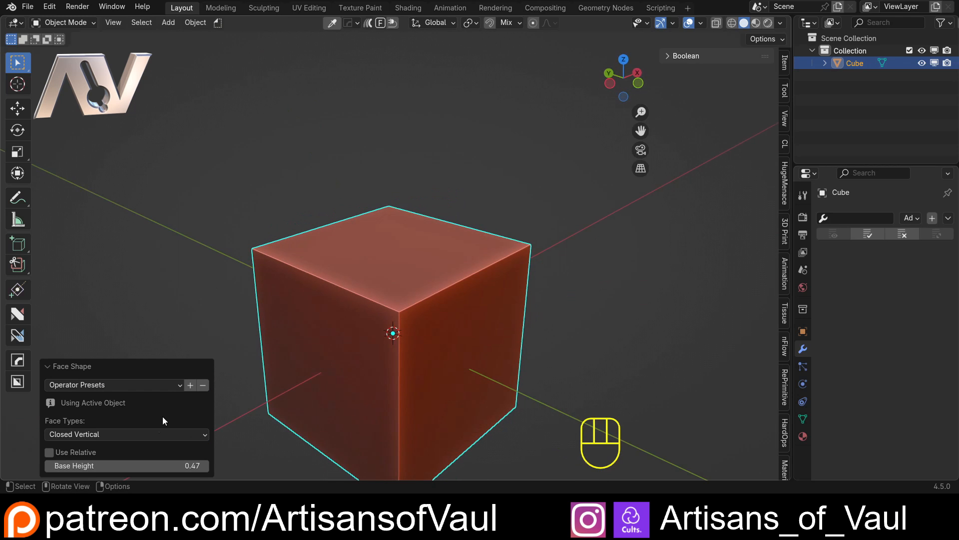
{"action": "left_click_drag", "start_coordinate": [165, 465], "coordinate": [139, 164]}
{"action": "left_click", "coordinate": [148, 433]}
{"action": "left_click", "coordinate": [103, 367]}
{"action": "mouse_move", "coordinate": [299, 370]}
{"action": "middle_mouse_down"}
{"action": "mouse_move", "coordinate": [329, 382]}
{"action": "mouse_move", "coordinate": [300, 380]}
{"action": "middle_mouse_up"}
Switch the face type to Spiked, inspect the single spike, and undo the Face Shape operation.
{"action": "left_click", "coordinate": [146, 432]}
{"action": "left_click", "coordinate": [110, 380]}
{"action": "middle_click_drag", "start_coordinate": [110, 381], "coordinate": [326, 293]}
{"action": "key", "text": "ctrl+z"}
Subdivide the cube's top face with two cuts.
{"action": "scroll", "coordinate": [326, 294], "scroll_direction": "up", "scroll_amount": 2}
{"action": "key", "text": "ctrl+e"}
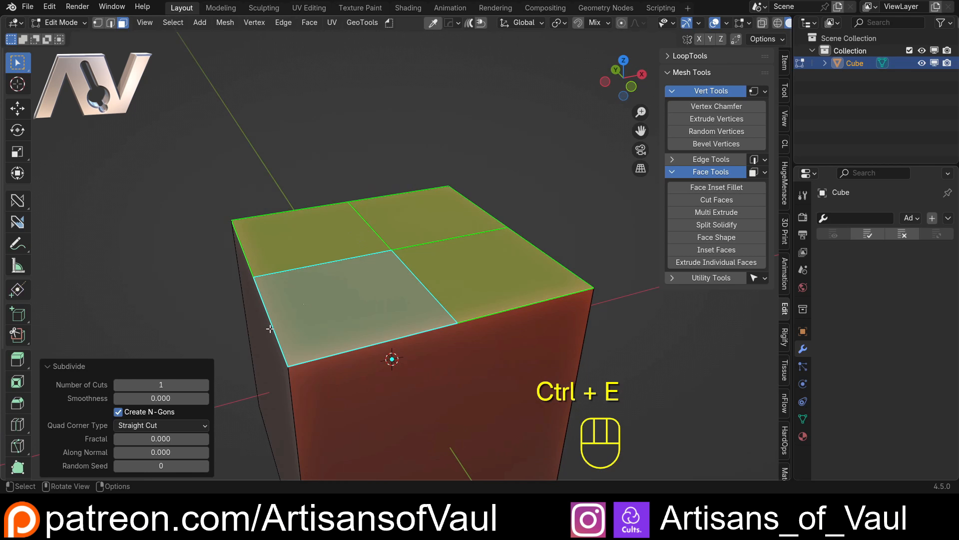
{"action": "left_click", "coordinate": [206, 385]}
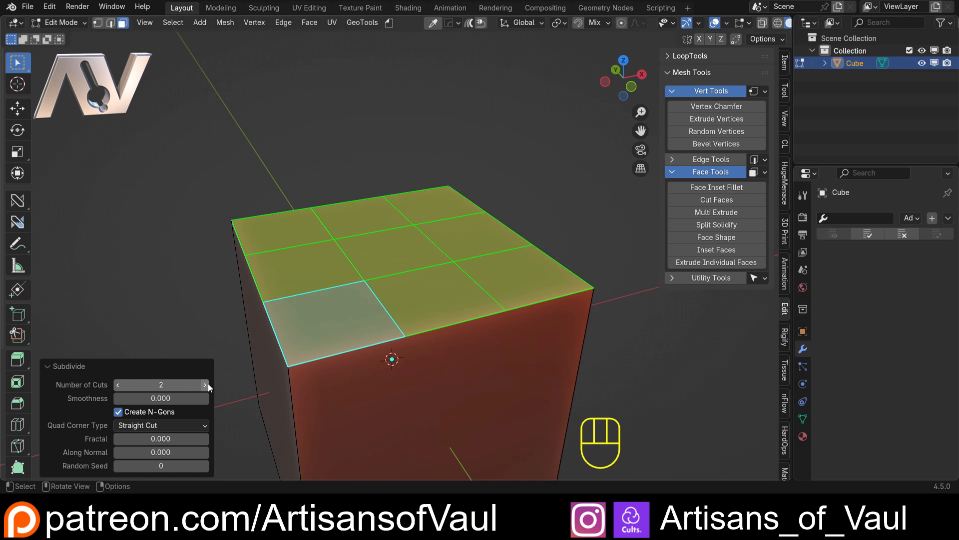
Apply the Spiked Face Shape to the subdivided top with base width 0.10, base height inset 0.00 and top spike 0.46, and undo it.
{"action": "left_click", "coordinate": [720, 237]}
{"action": "middle_click_drag", "start_coordinate": [293, 350], "coordinate": [358, 265]}
{"action": "left_click_drag", "start_coordinate": [169, 440], "coordinate": [195, 150]}
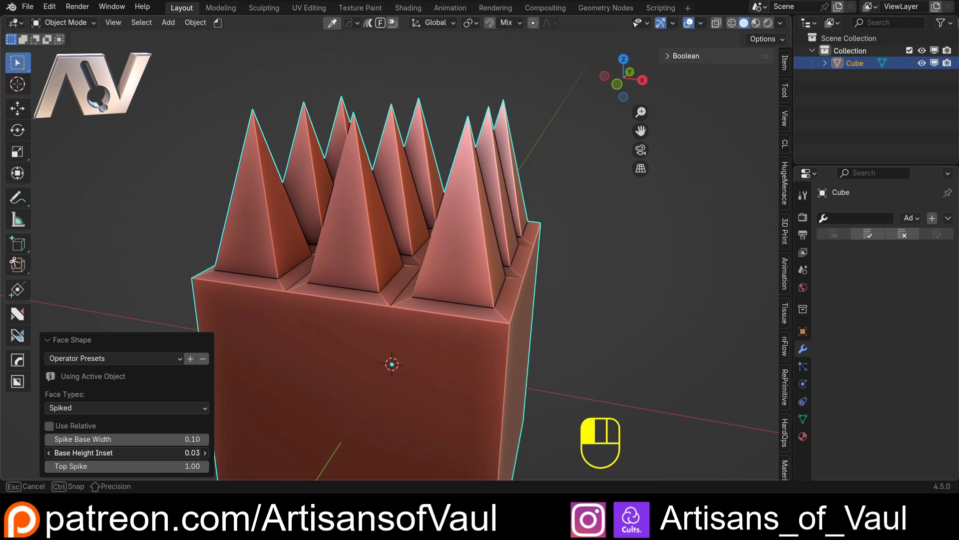
{"action": "left_click_drag", "start_coordinate": [193, 465], "coordinate": [180, 163]}
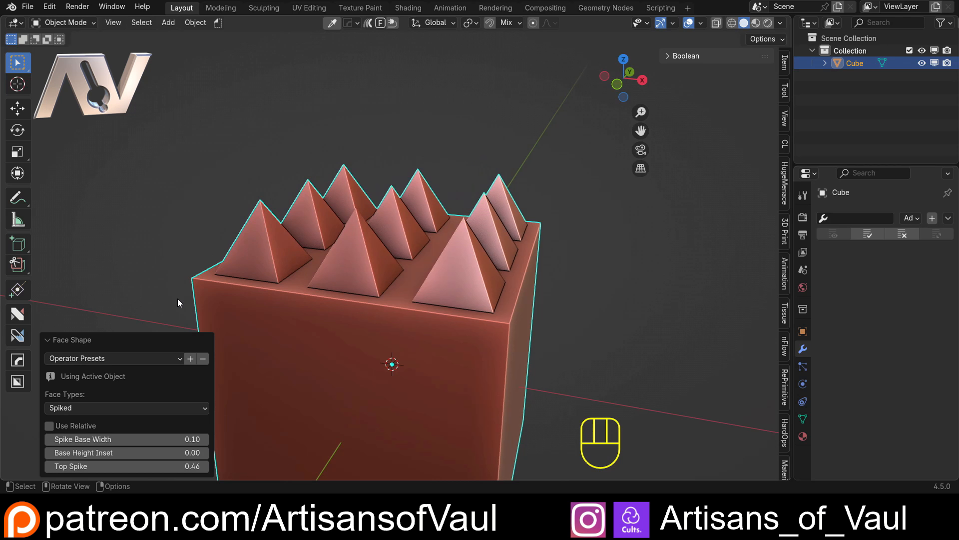
{"action": "key", "text": "ctrl+z"}
Inset the cube's top face by about 0.54 with the add-on's Inset Faces tool and undo it.
{"action": "left_click", "coordinate": [708, 250]}
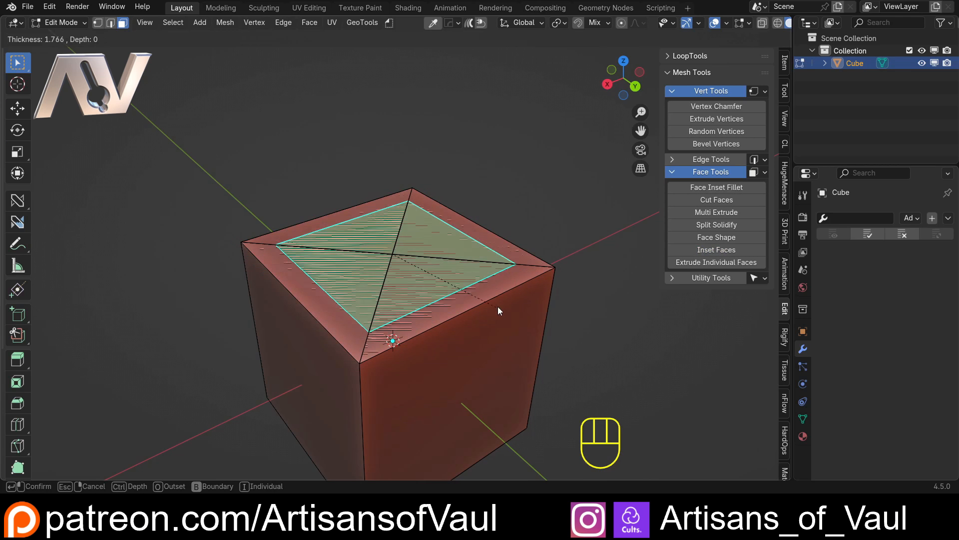
{"action": "left_click", "coordinate": [431, 297]}
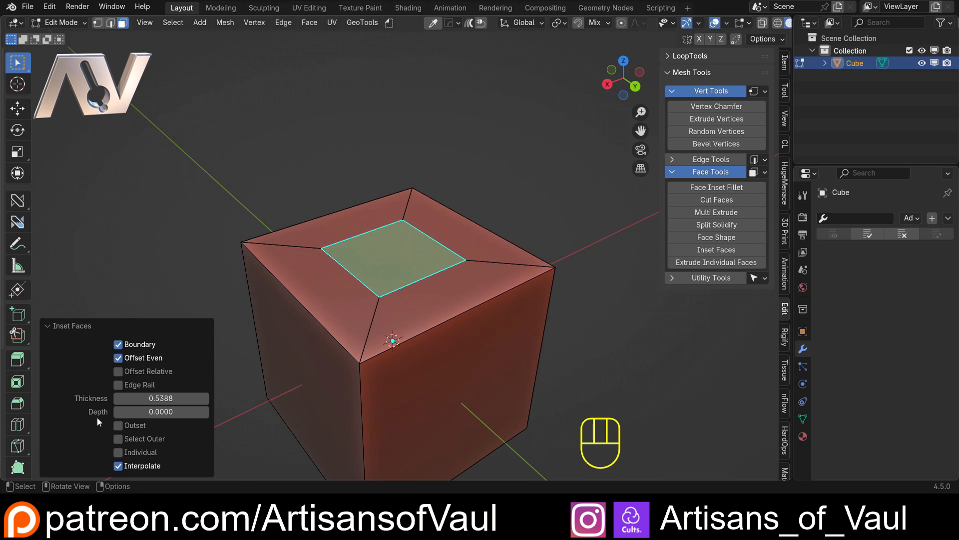
{"action": "key", "text": "ctrl+z"}
Inset the cube's top face by about 0.42 with Blender's native inset command and undo it.
{"action": "key", "text": "i"}
{"action": "left_click", "coordinate": [520, 311]}
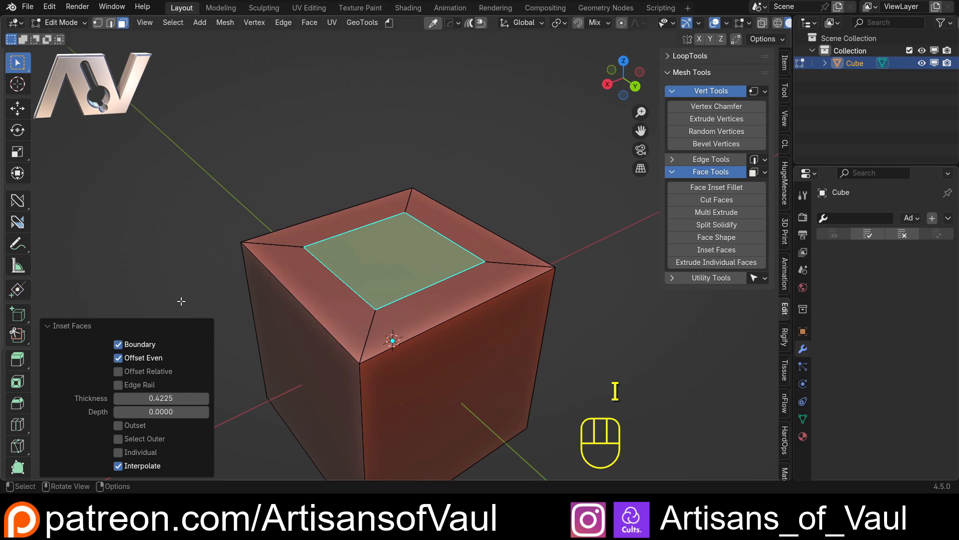
{"action": "key", "text": "ctrl+z"}
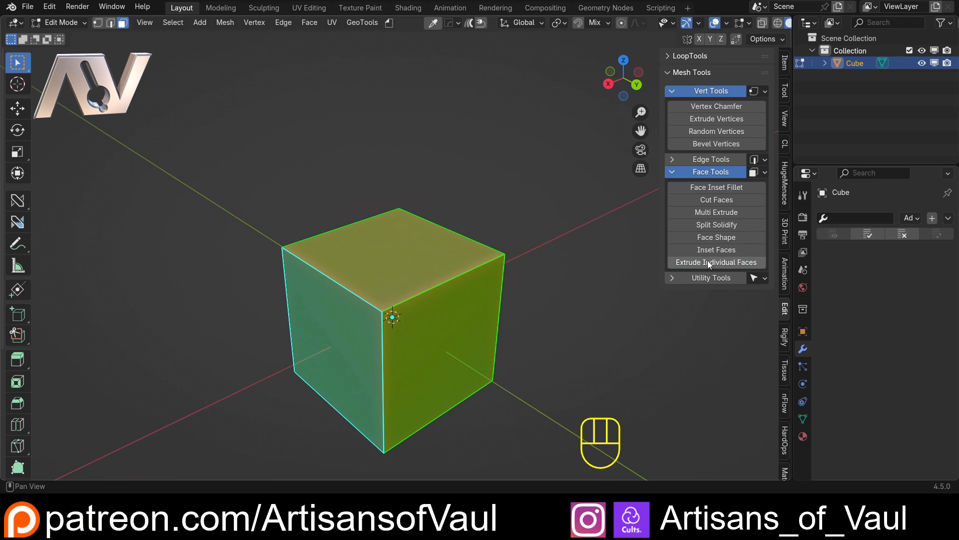
Extrude the three selected cube faces individually by 0.720 with the add-on's tool and undo the extrusion.
{"action": "left_click", "coordinate": [708, 261]}
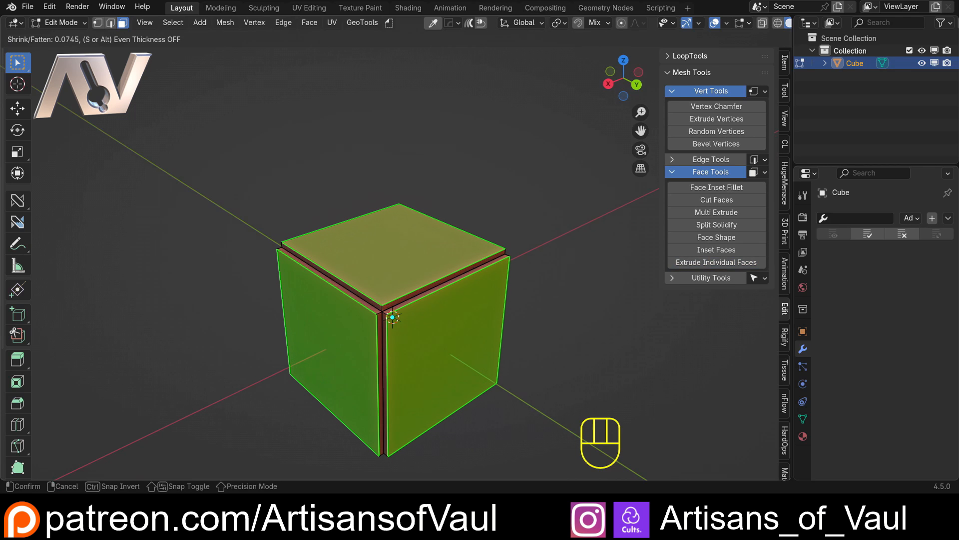
{"action": "left_click", "coordinate": [334, 232]}
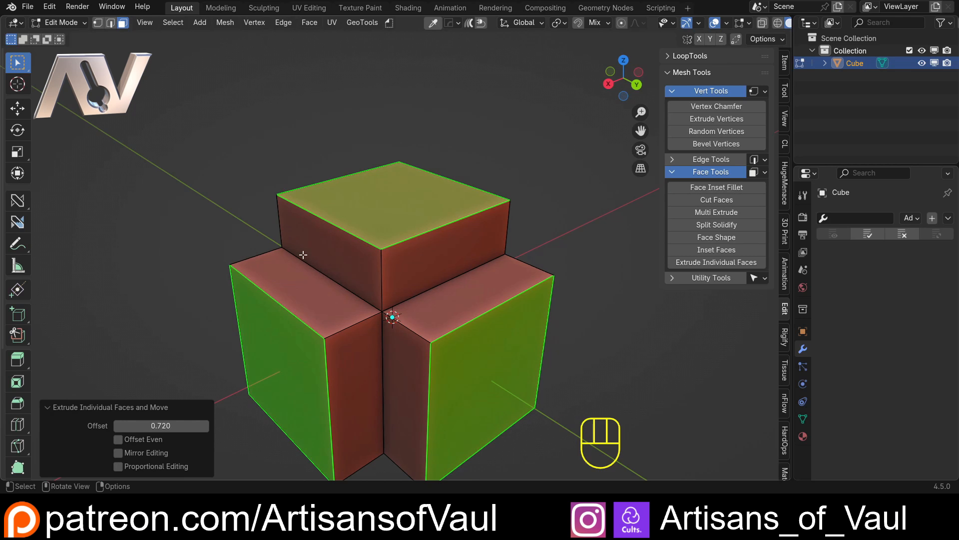
{"action": "key", "text": "ctrl+z"}
{"action": "key", "text": "ctrl+z"}
{"action": "key", "text": "ctrl+z"}
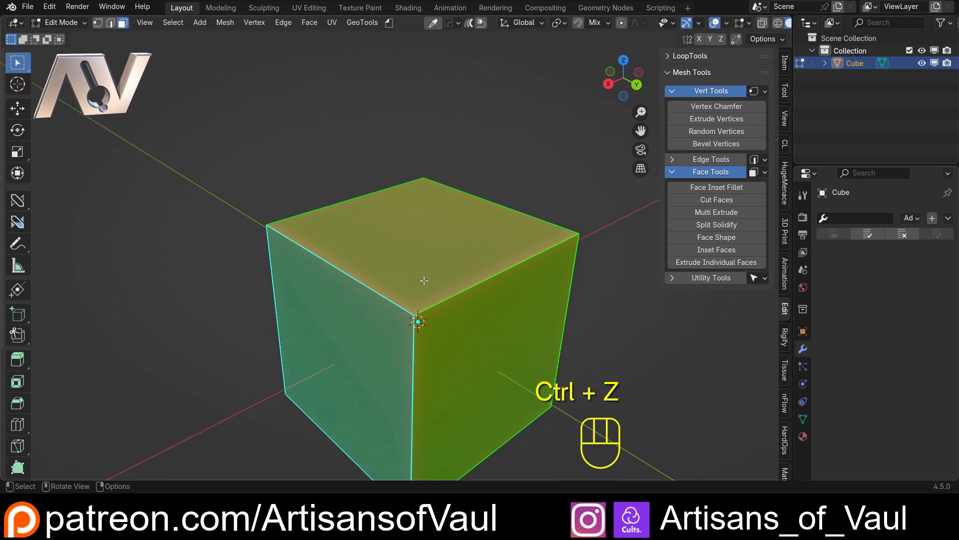
Extrude the three selected cube faces with Blender's native Extrude Individual Faces command.
{"action": "key", "text": "alt+e"}
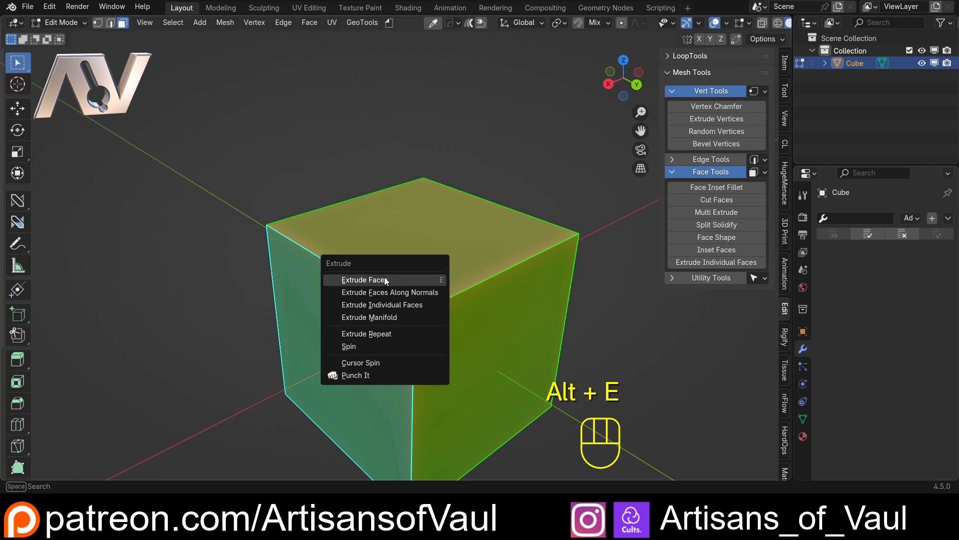
{"action": "left_click", "coordinate": [373, 305]}
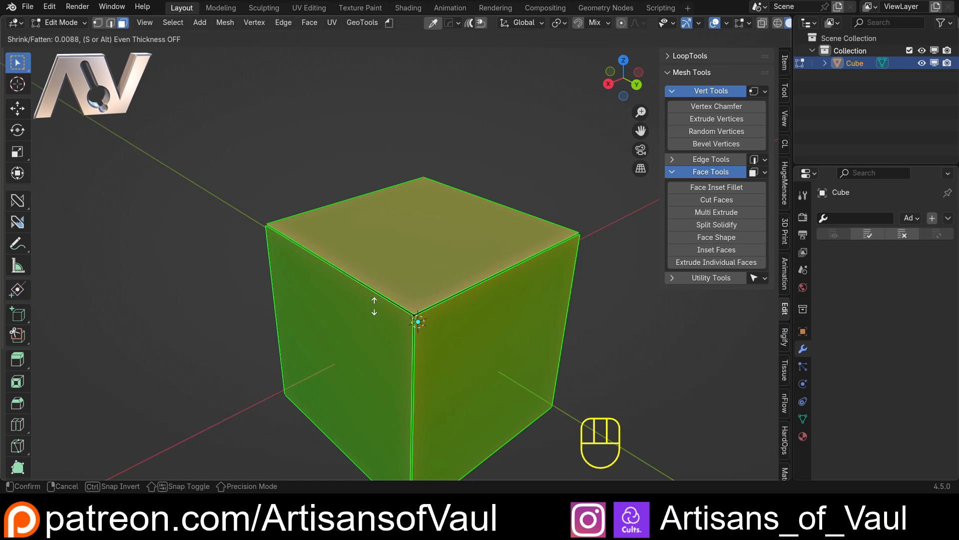
{"action": "left_click", "coordinate": [436, 276]}
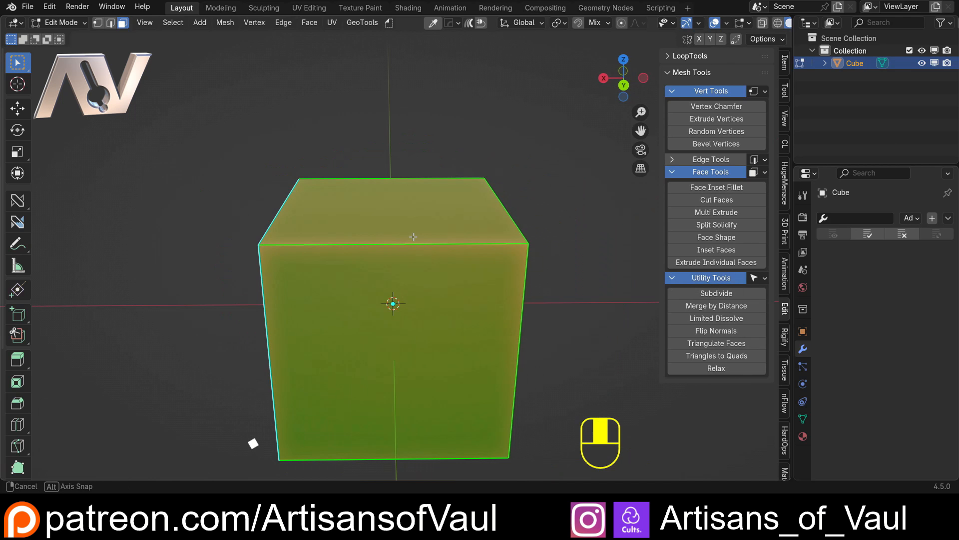
Select only the cube's top face.
{"action": "middle_click_drag", "start_coordinate": [410, 239], "coordinate": [388, 190]}
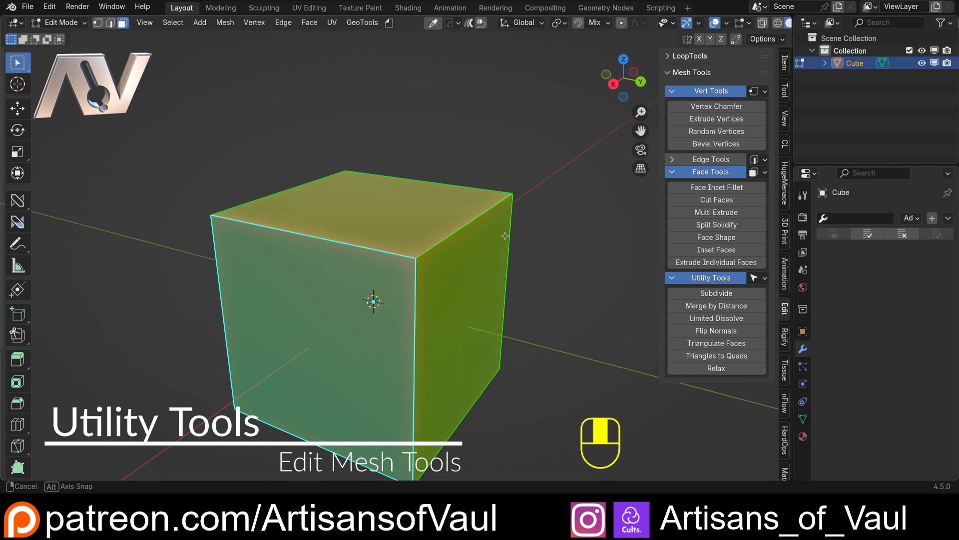
{"action": "left_click", "coordinate": [388, 187]}
{"action": "left_click", "coordinate": [359, 200], "text": "shift"}
{"action": "left_click", "coordinate": [360, 215]}
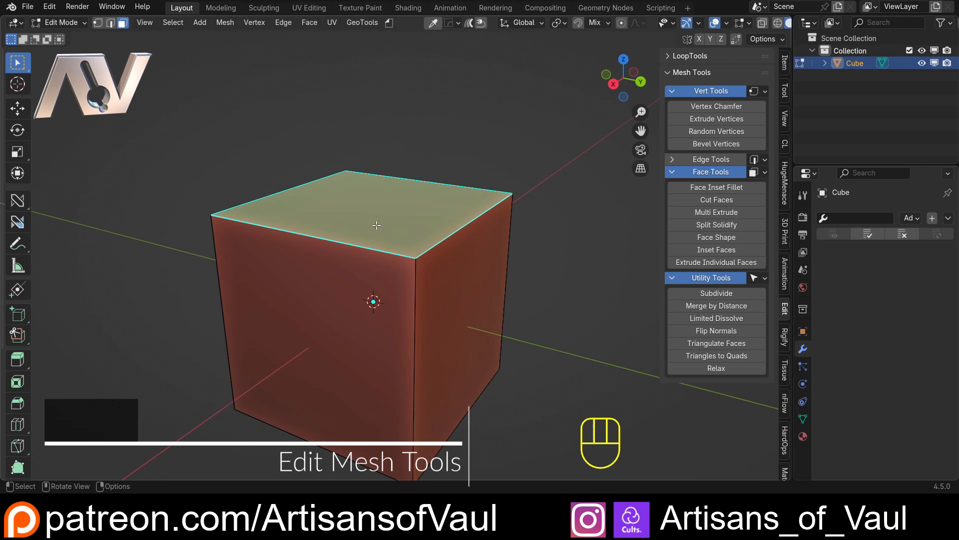
Subdivide the cube's top face with three cuts using the add-on's utility tool and undo it.
{"action": "left_click", "coordinate": [740, 293]}
{"action": "left_click", "coordinate": [206, 384]}
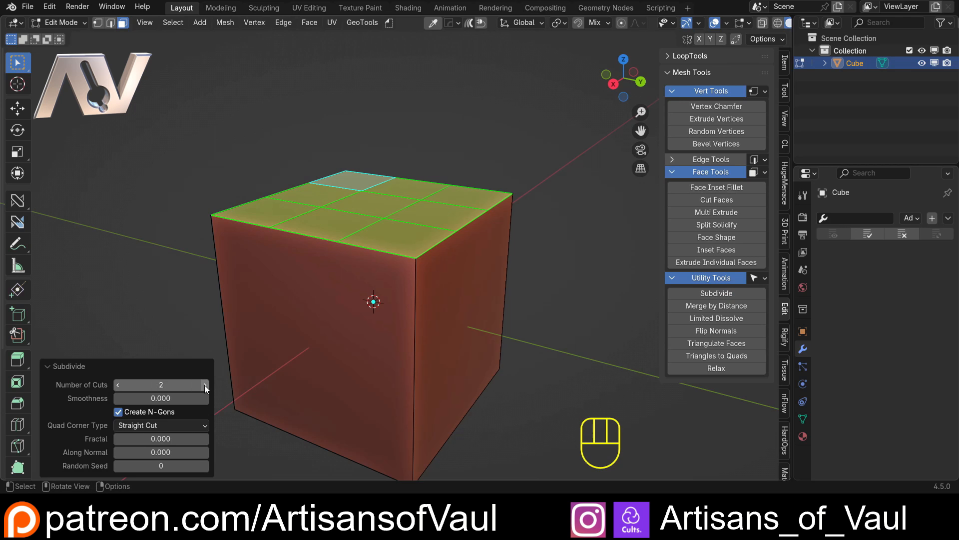
{"action": "left_click", "coordinate": [206, 384]}
{"action": "key", "text": "ctrl+z"}
Subdivide the cube's top face with one cut using Blender's native face command and undo it.
{"action": "right_click", "coordinate": [389, 196]}
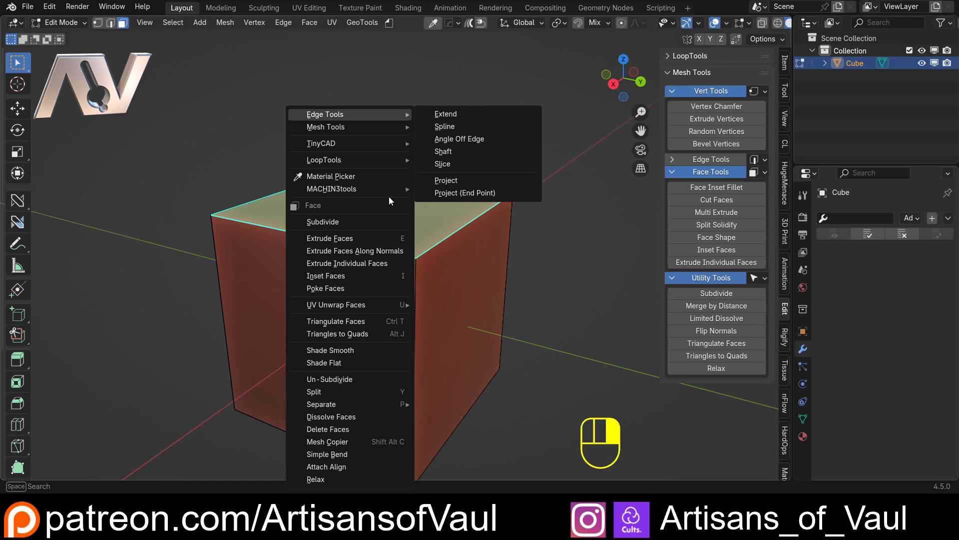
{"action": "mouse_move", "coordinate": [380, 191]}
{"action": "left_click", "coordinate": [370, 223]}
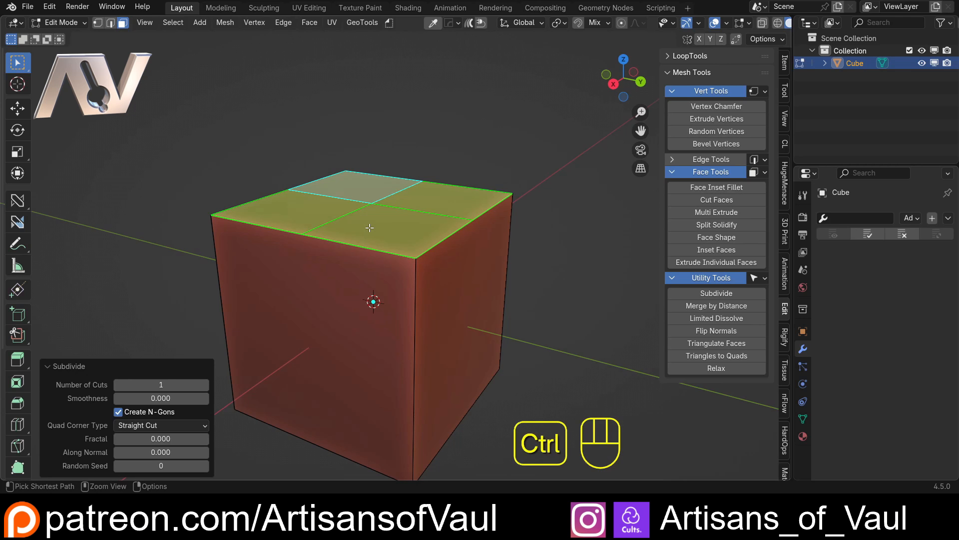
{"action": "key", "text": "ctrl+z"}
Subdivide the cube's top face using Blender's native edge command and undo it.
{"action": "left_click", "coordinate": [283, 22]}
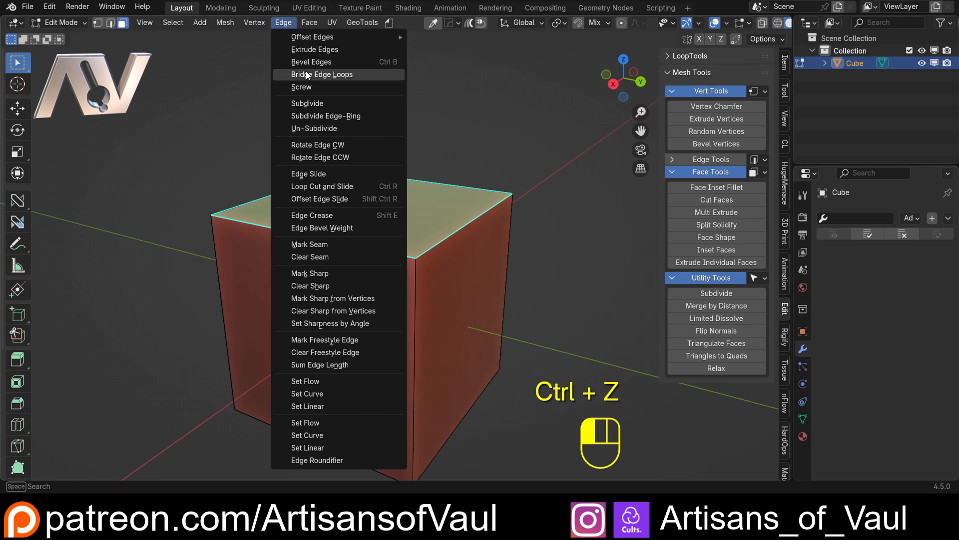
{"action": "left_click", "coordinate": [321, 100]}
{"action": "key", "text": "ctrl+z"}
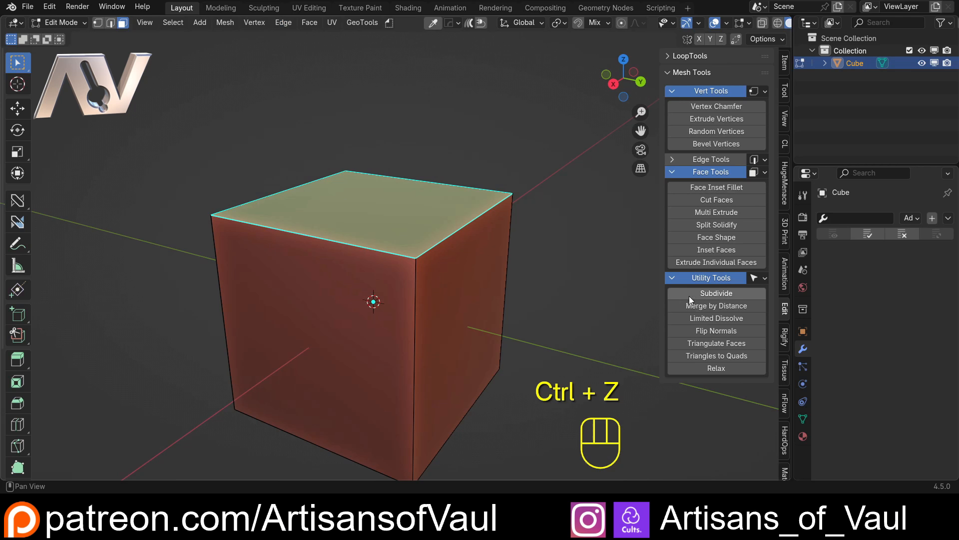
Switch to vertex selection and add 11 evenly spaced, unslid loop cuts across the cube.
{"action": "middle_click_drag", "start_coordinate": [470, 288], "coordinate": [407, 288]}
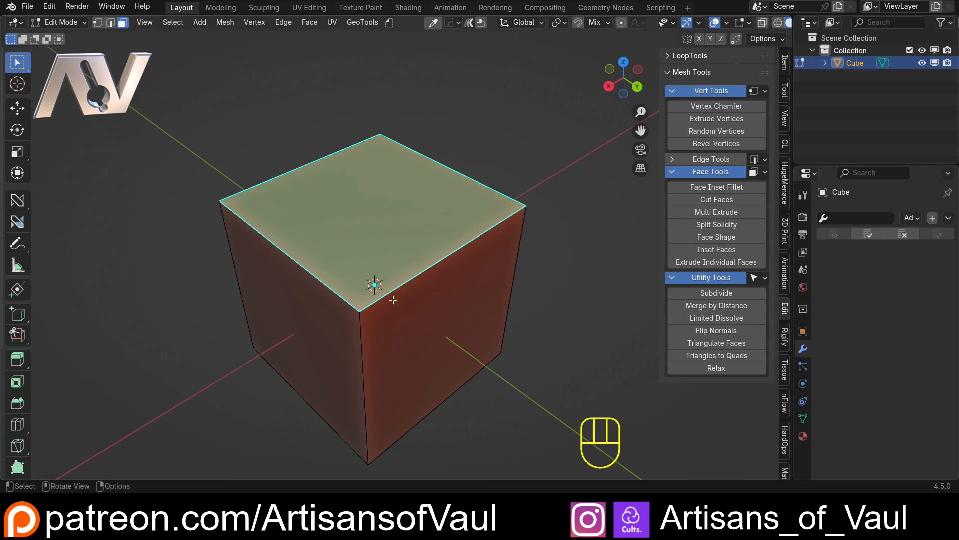
{"action": "key", "text": "Tab"}
{"action": "left_click", "coordinate": [275, 308]}
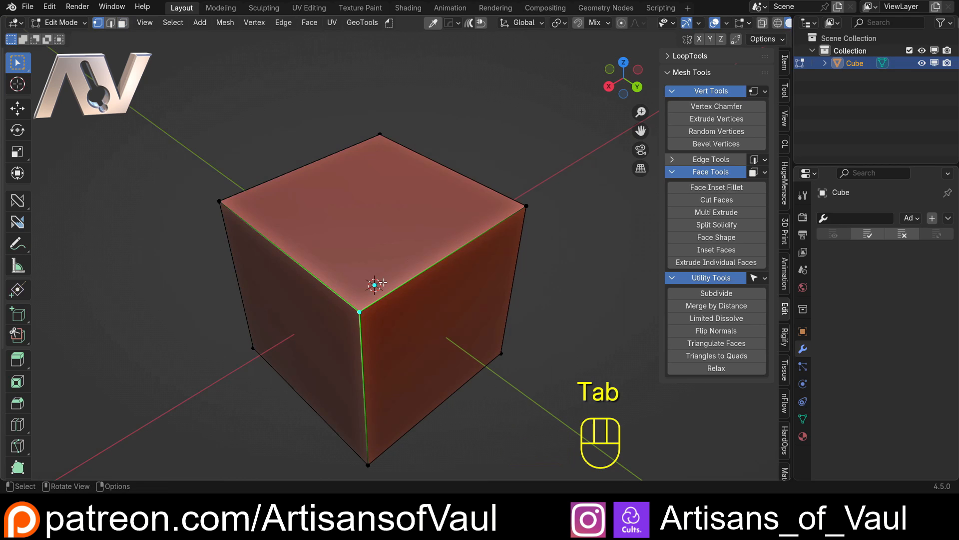
{"action": "key", "text": "ctrl+r"}
{"action": "scroll", "coordinate": [398, 295], "scroll_direction": "up", "scroll_amount": 10}
{"action": "left_click", "coordinate": [399, 297]}
{"action": "key", "text": "Escape"}
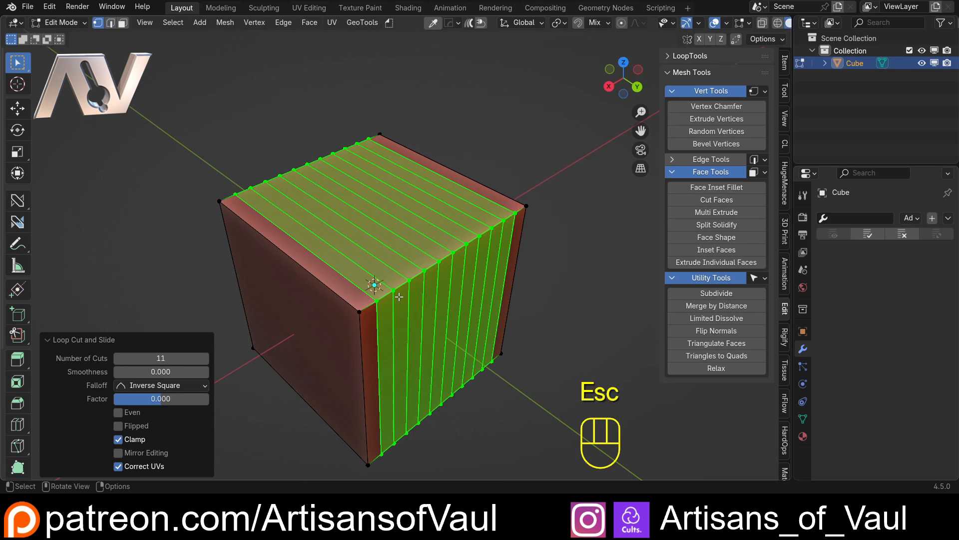
Merge the top corner vertex and its neighbour using the add-on's Merge by Distance at 0.570, and undo it.
{"action": "left_click", "coordinate": [361, 311]}
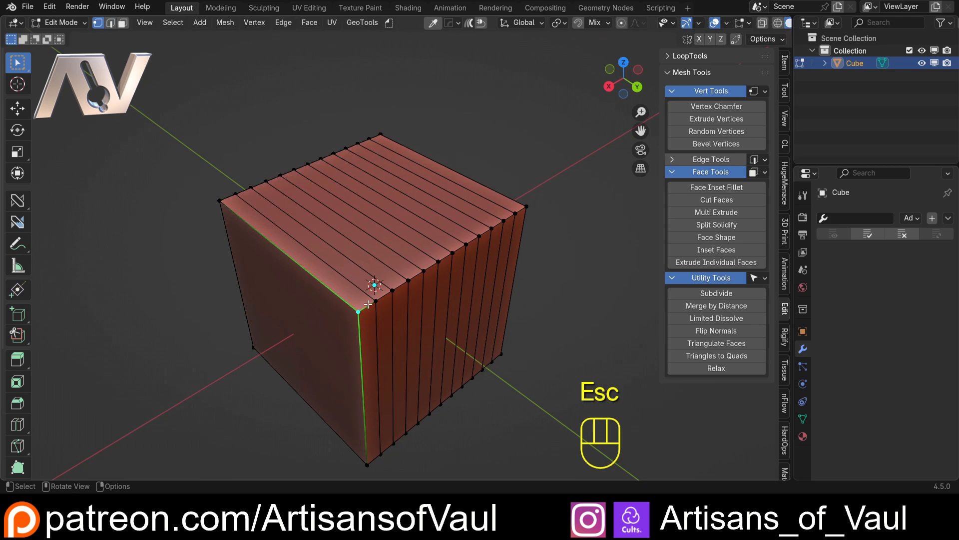
{"action": "left_click", "coordinate": [376, 301], "text": "shift"}
{"action": "middle_click_drag", "start_coordinate": [376, 302], "coordinate": [401, 301]}
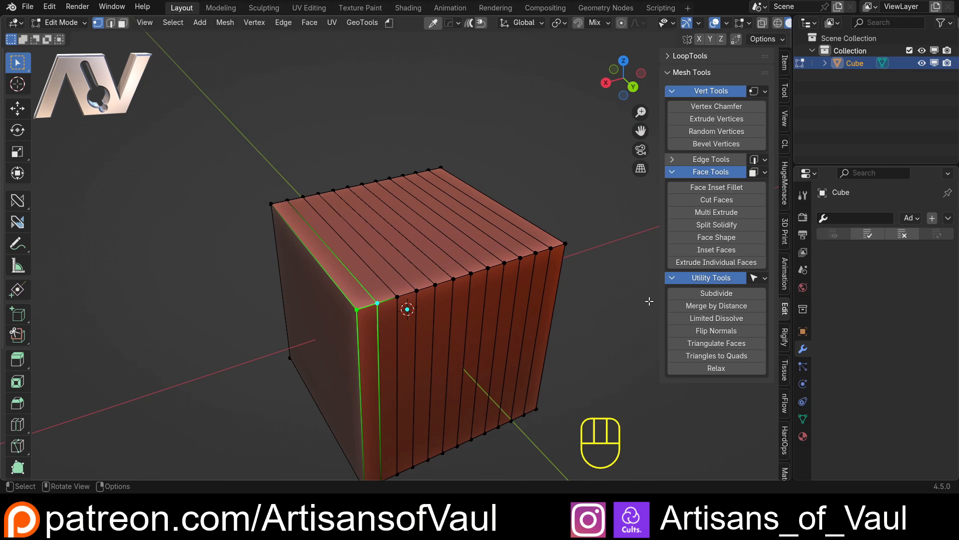
{"action": "left_click", "coordinate": [716, 306]}
{"action": "left_click_drag", "start_coordinate": [161, 439], "coordinate": [190, 438]}
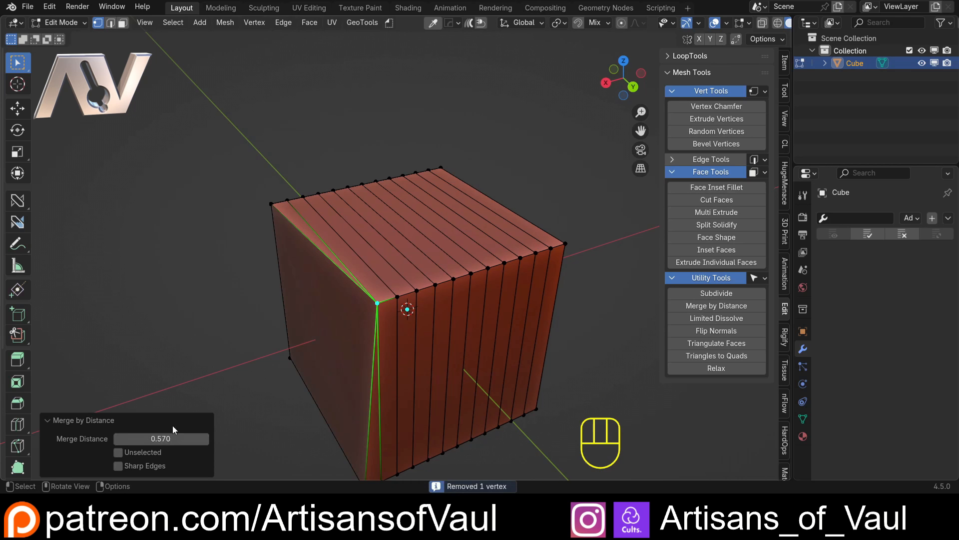
{"action": "key", "text": "ctrl+z"}
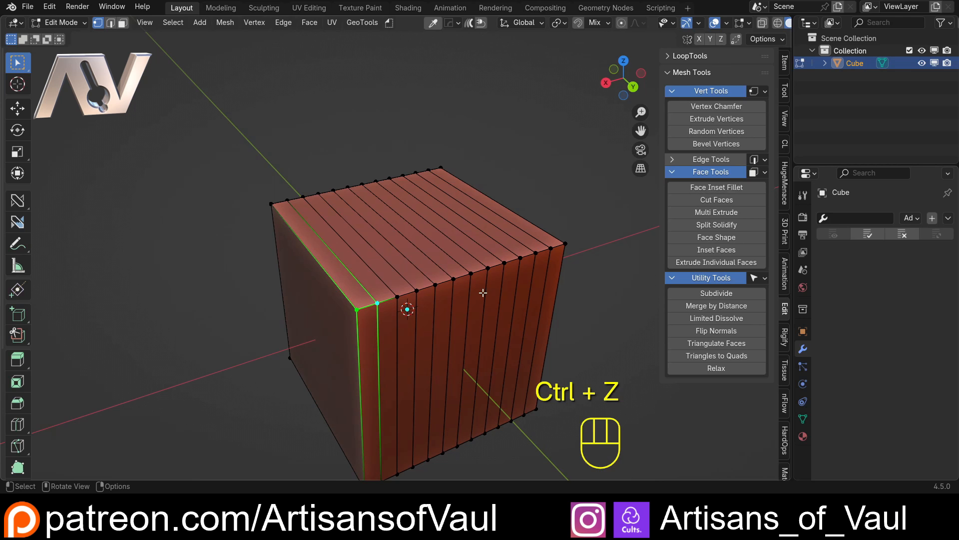
Merge the same two vertices with Blender's native merge By Distance option and undo it.
{"action": "key", "text": "m"}
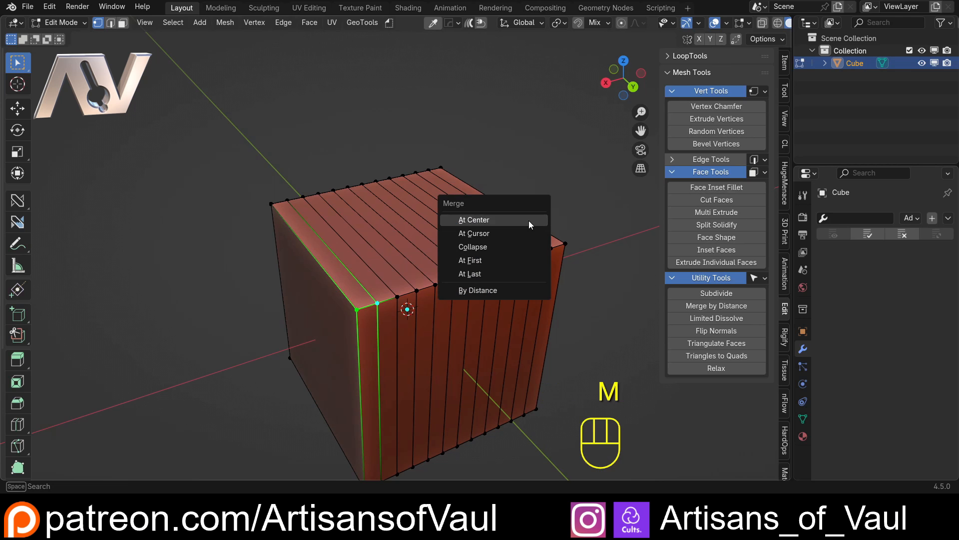
{"action": "left_click", "coordinate": [486, 294]}
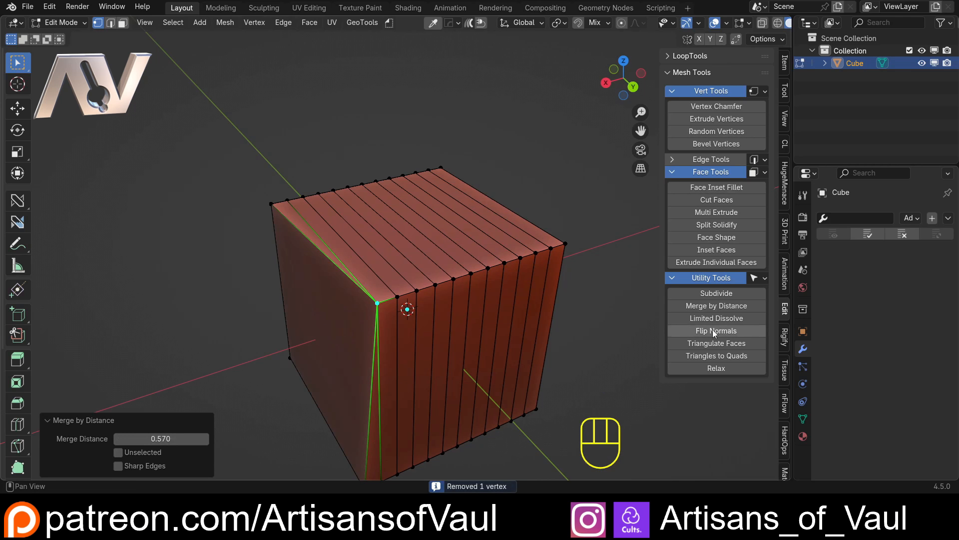
{"action": "key", "text": "ctrl+z"}
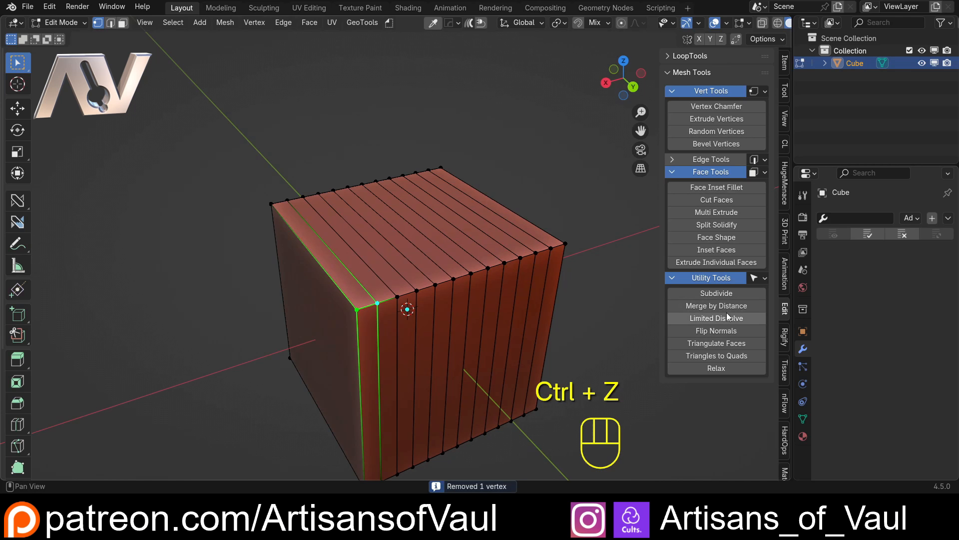
Select the whole cube, apply the add-on's Limited Dissolve with a 5° maximum angle, and undo it.
{"action": "mouse_move", "coordinate": [597, 300]}
{"action": "middle_mouse_down"}
{"action": "mouse_move", "coordinate": [654, 307]}
{"action": "mouse_move", "coordinate": [585, 312]}
{"action": "middle_mouse_up"}
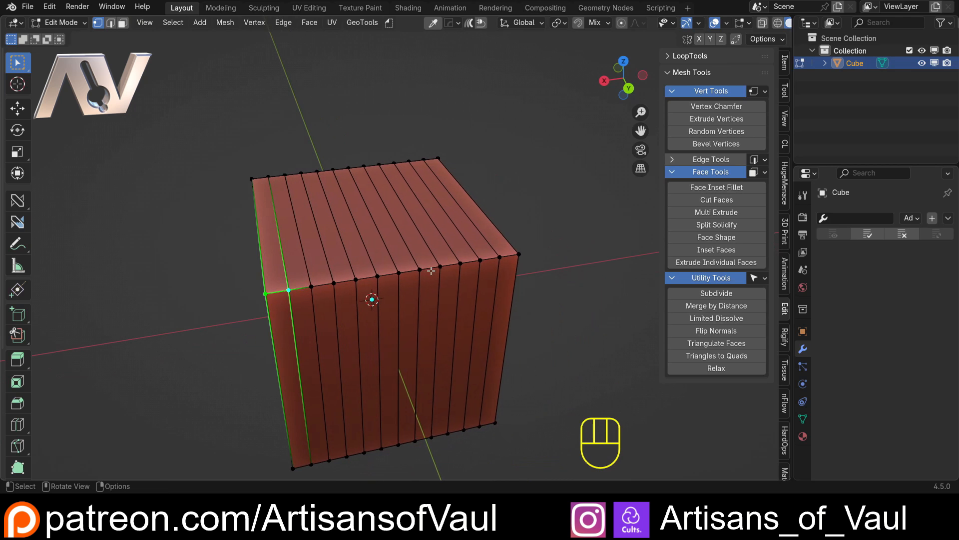
{"action": "key", "text": "a"}
{"action": "left_click", "coordinate": [712, 319]}
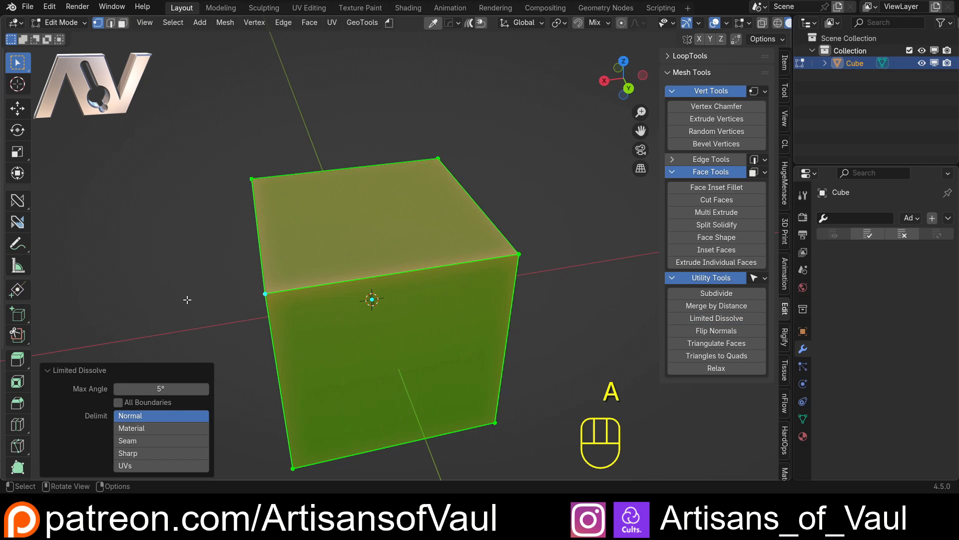
{"action": "middle_click_drag", "start_coordinate": [186, 300], "coordinate": [265, 292]}
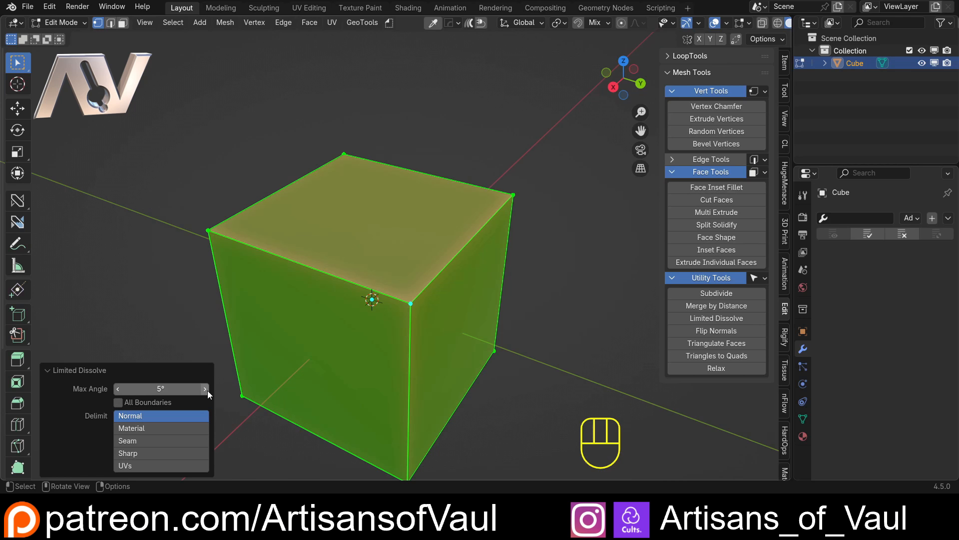
{"action": "key", "text": "ctrl+z"}
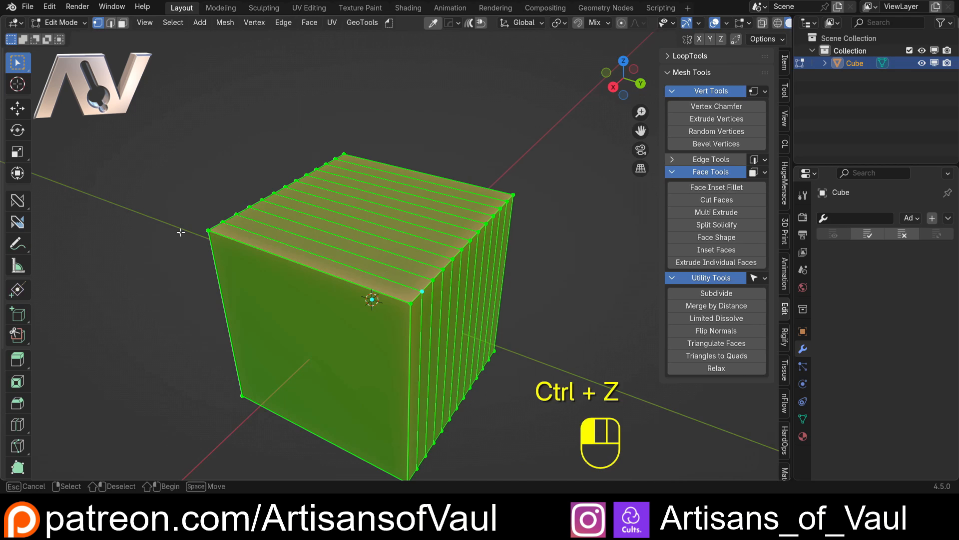
{"action": "key", "text": "ctrl+z"}
Select the whole cube and remove the extra loops with Blender's native Limited Dissolve.
{"action": "middle_click_drag", "start_coordinate": [353, 282], "coordinate": [233, 253]}
{"action": "key", "text": "a"}
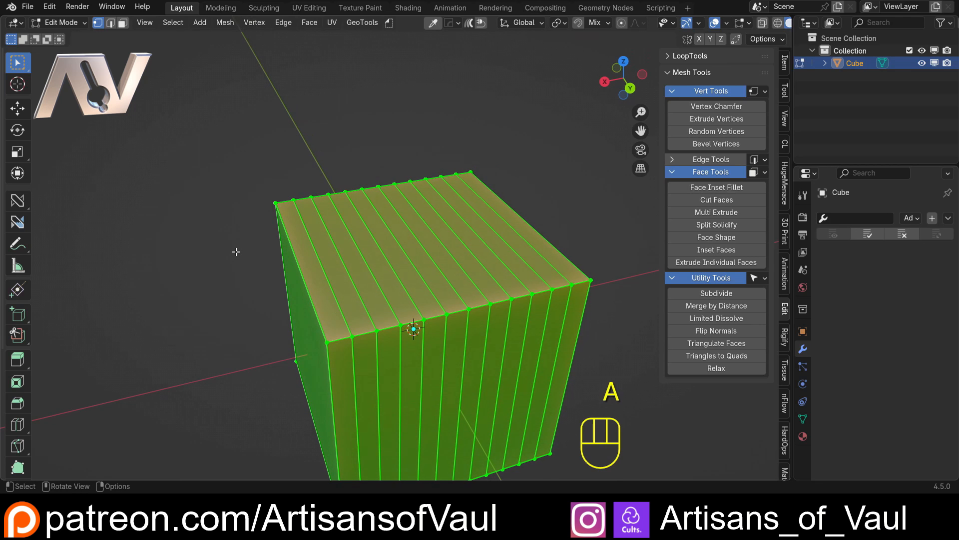
{"action": "key", "text": "x"}
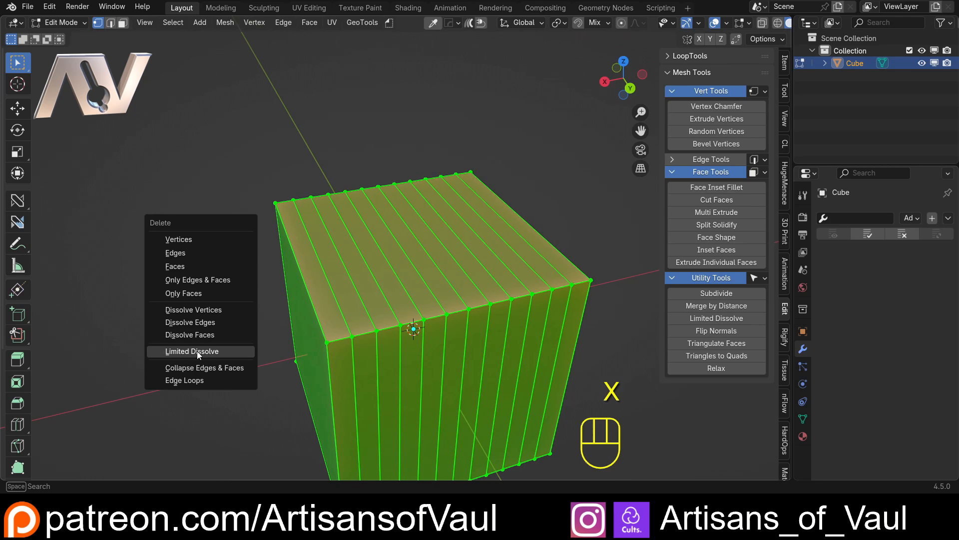
{"action": "left_click", "coordinate": [197, 351]}
{"action": "key", "text": "Escape"}
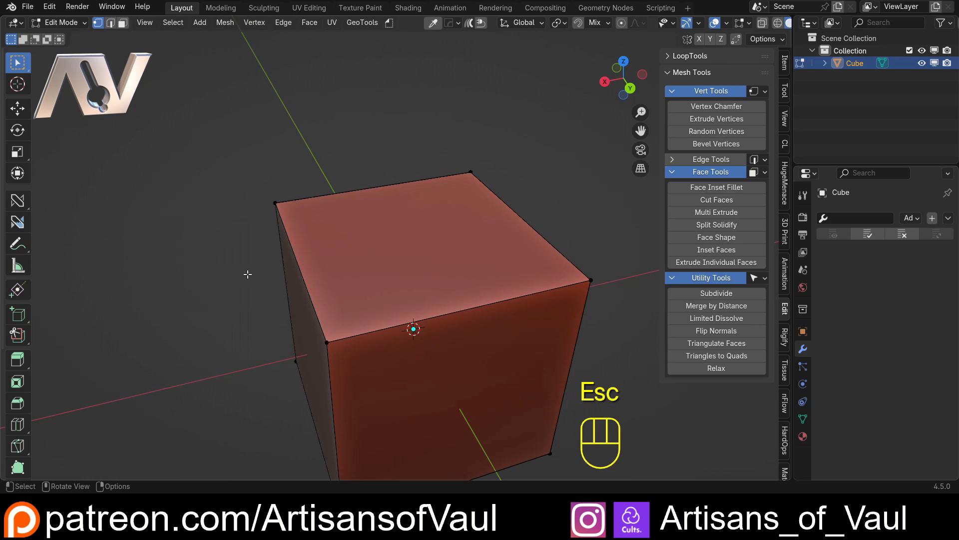
Switch to face selection and flip the normals of the cube's top face with the add-on's utility tool.
{"action": "middle_click_drag", "start_coordinate": [308, 332], "coordinate": [324, 295]}
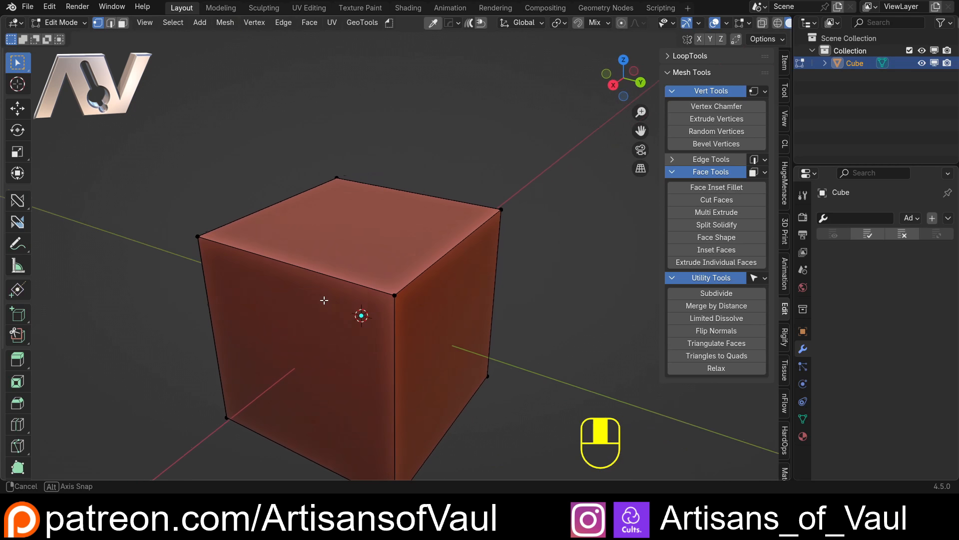
{"action": "key", "text": "Tab"}
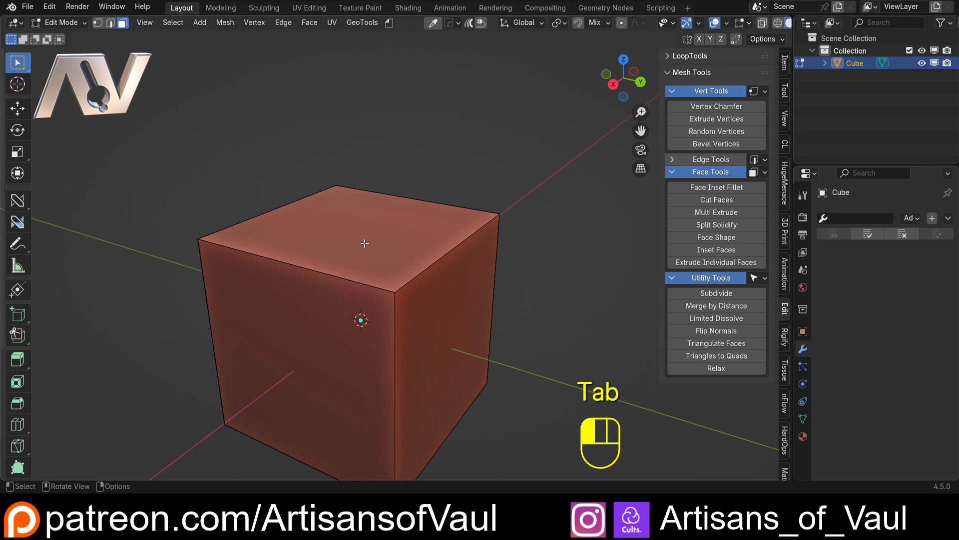
{"action": "left_click", "coordinate": [349, 235]}
{"action": "left_click", "coordinate": [707, 332]}
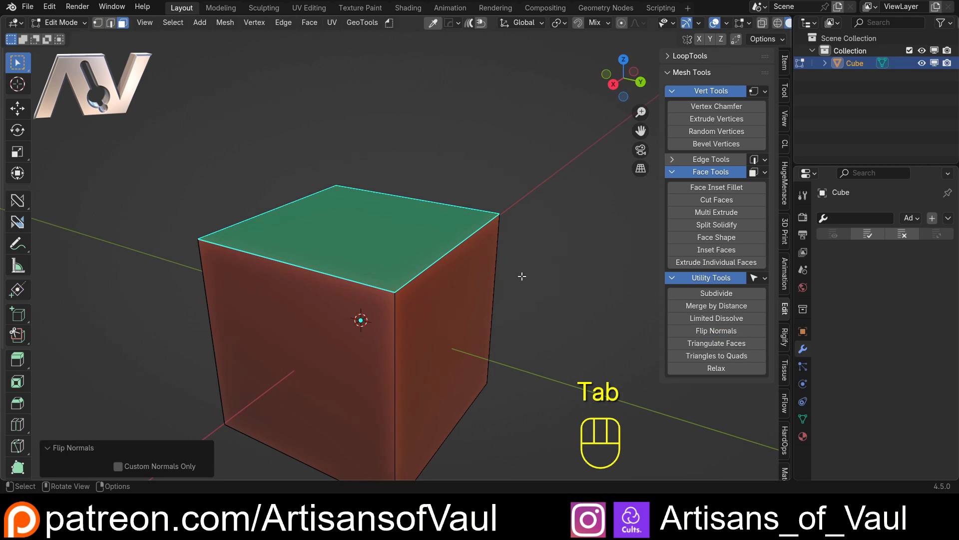
Turn on the Face Orientation viewport overlay and inspect the cube's flipped top face.
{"action": "middle_click_drag", "start_coordinate": [339, 251], "coordinate": [491, 152]}
{"action": "left_click", "coordinate": [727, 23]}
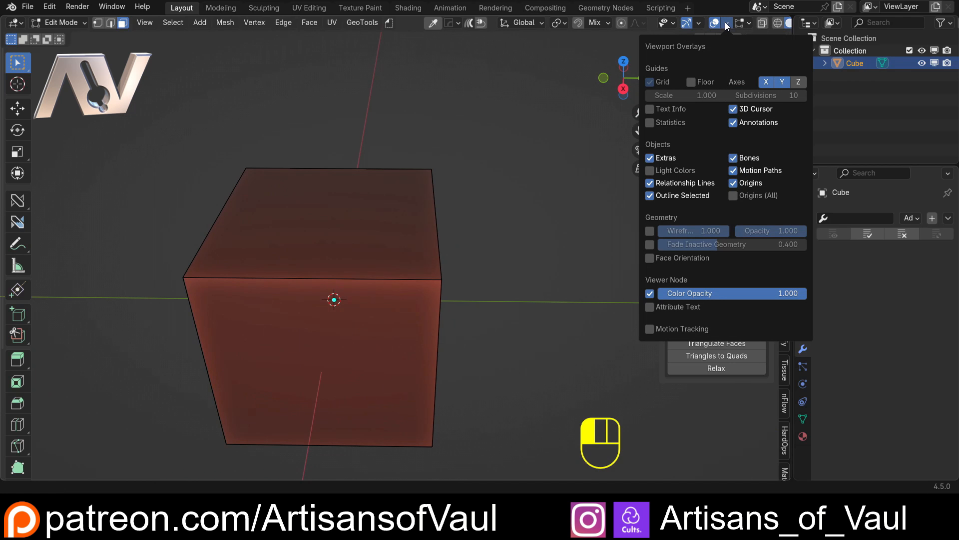
{"action": "left_click", "coordinate": [650, 258]}
{"action": "middle_click_drag", "start_coordinate": [474, 250], "coordinate": [460, 313]}
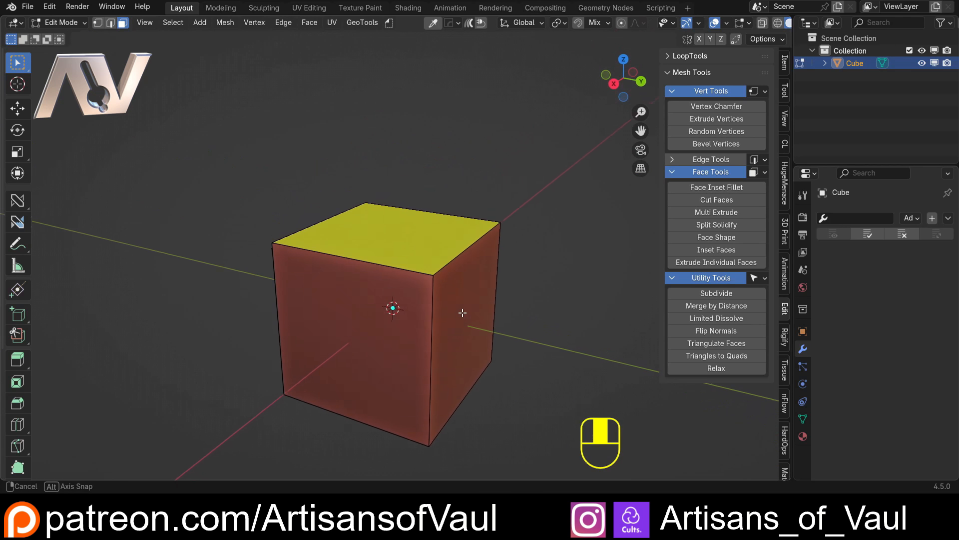
Flip the top face's normals back with the add-on's utility tool and clear the selection.
{"action": "left_click", "coordinate": [403, 250]}
{"action": "left_click", "coordinate": [709, 330]}
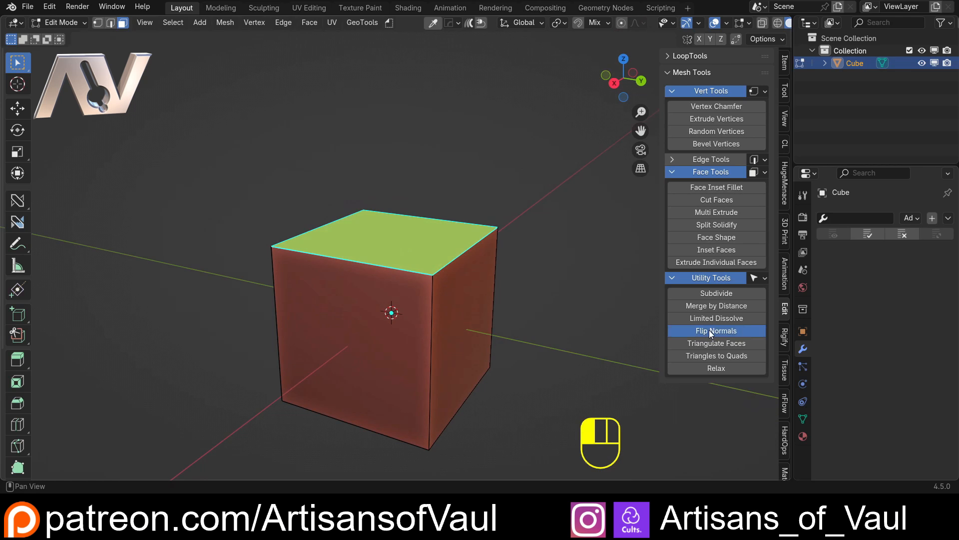
{"action": "left_click", "coordinate": [532, 330]}
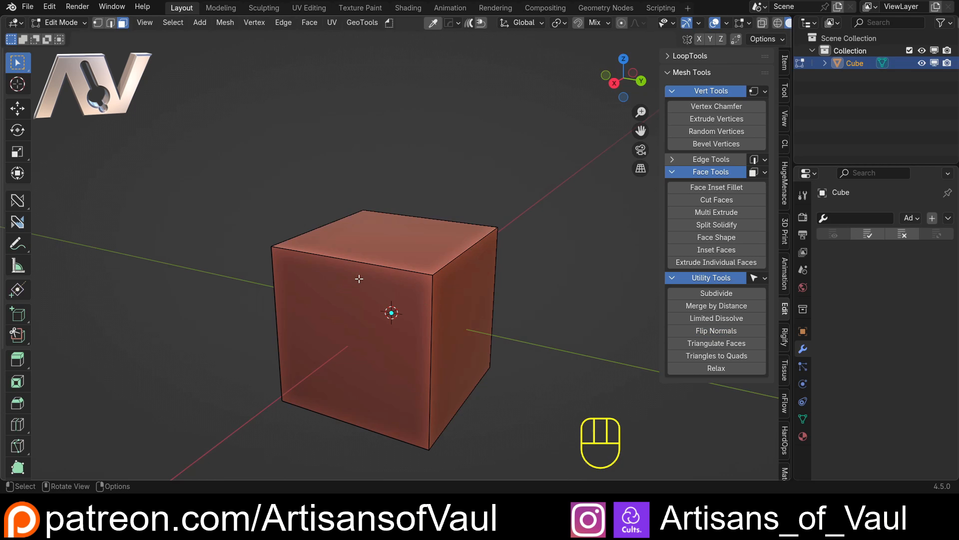
Select the top face and view Blender's native normals commands without applying one.
{"action": "left_click", "coordinate": [384, 251]}
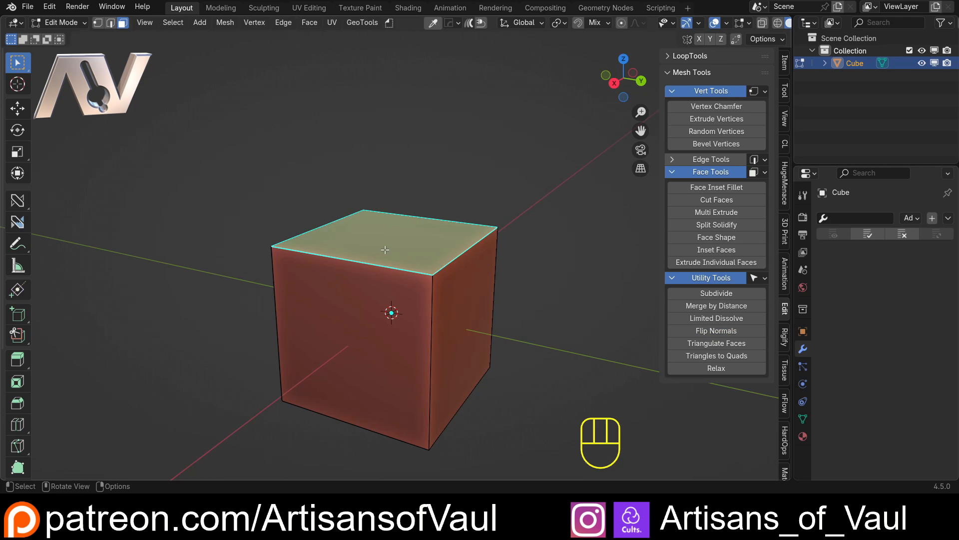
{"action": "key", "text": "alt+n"}
{"action": "left_click", "coordinate": [513, 236]}
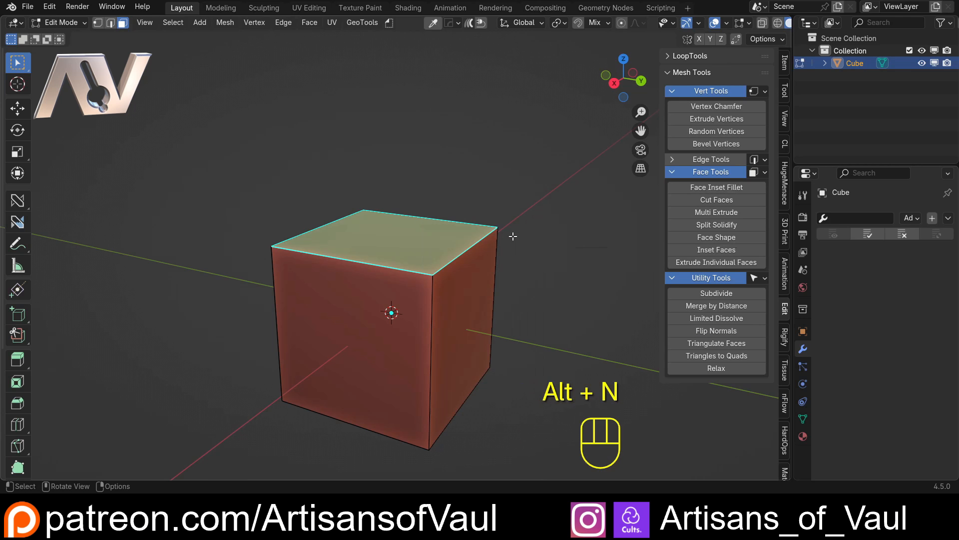
Select all the cube's faces and triangulate them with the add-on using the Beauty quad and n-gon methods.
{"action": "middle_click_drag", "start_coordinate": [349, 330], "coordinate": [572, 343]}
{"action": "key", "text": "shift+n"}
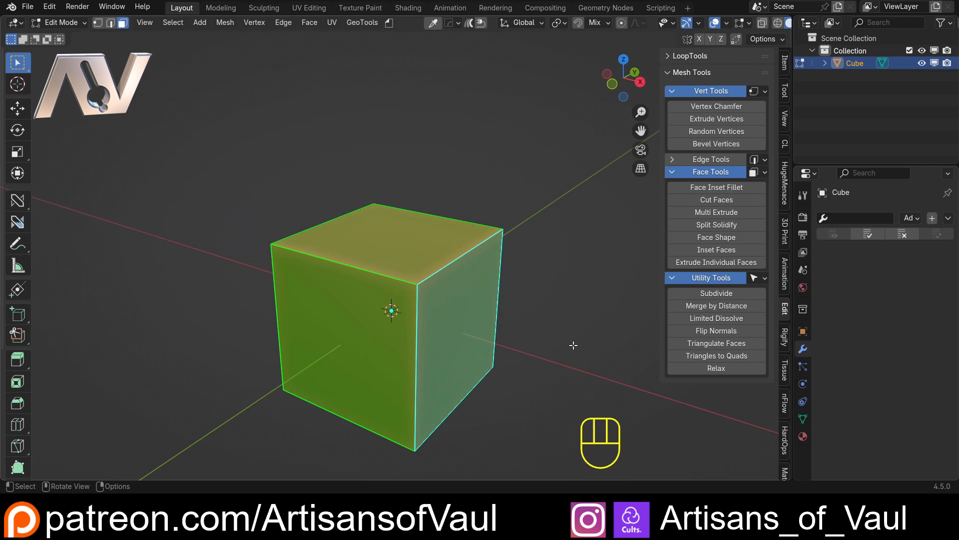
{"action": "left_click", "coordinate": [703, 343]}
{"action": "middle_click_drag", "start_coordinate": [703, 344], "coordinate": [712, 361]}
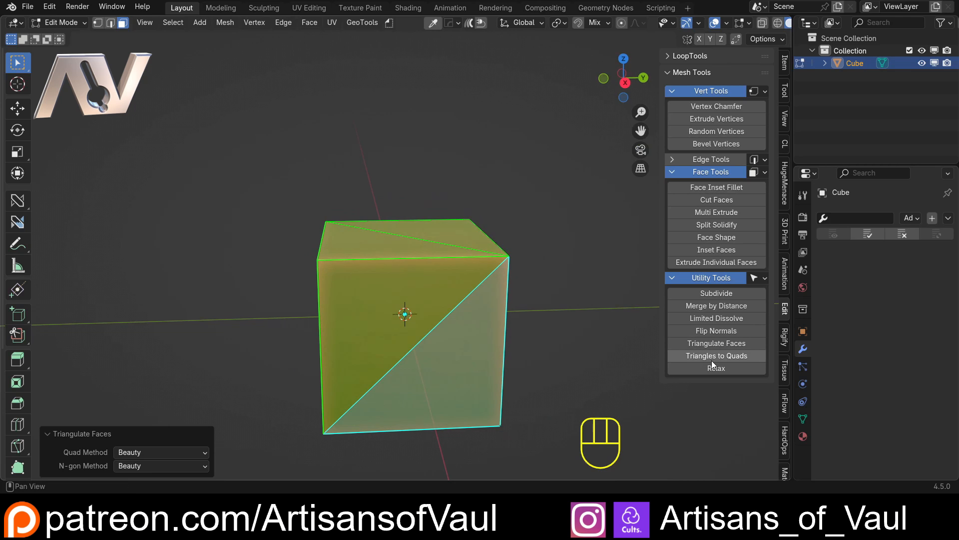
Convert the cube's triangles back to quads with the add-on's Triangles to Quads tool.
{"action": "left_click", "coordinate": [718, 357]}
{"action": "left_click_drag", "start_coordinate": [236, 223], "coordinate": [236, 224]}
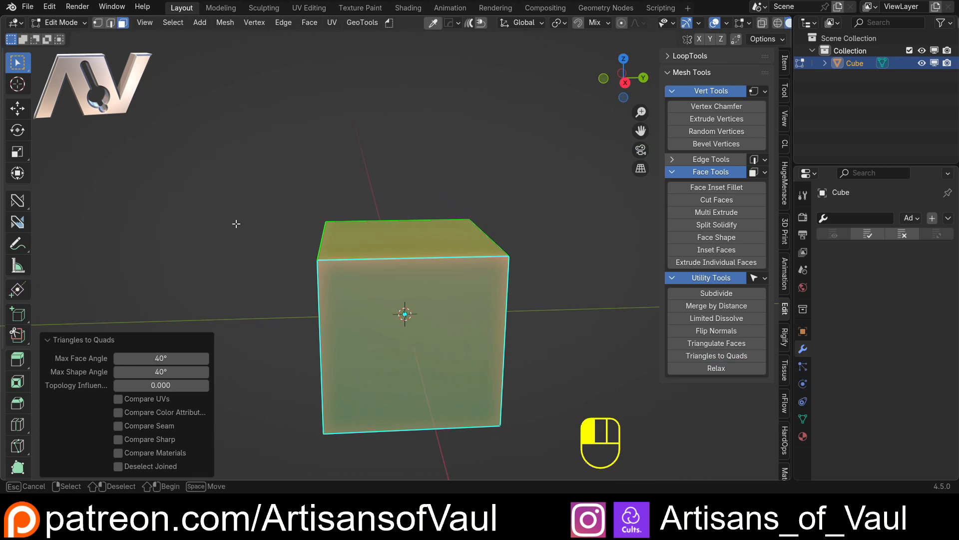
{"action": "middle_click_drag", "start_coordinate": [236, 223], "coordinate": [394, 201]}
{"action": "left_click", "coordinate": [394, 201]}
Select two adjacent top vertices in vertex mode and relax them with one iteration using the add-on's utility tool.
{"action": "middle_click_drag", "start_coordinate": [310, 262], "coordinate": [350, 270]}
{"action": "key", "text": "Tab"}
{"action": "key", "text": "shift+Tab"}
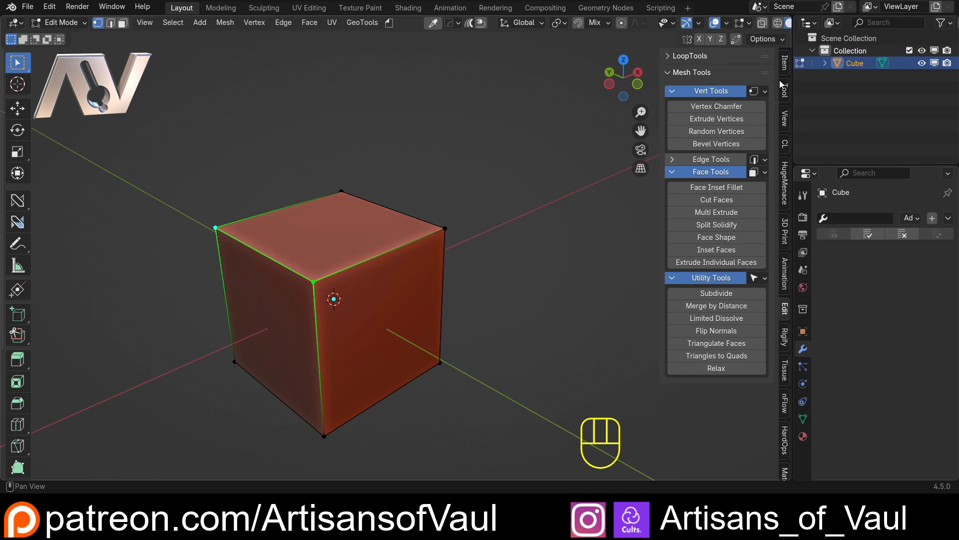
{"action": "left_click", "coordinate": [669, 56]}
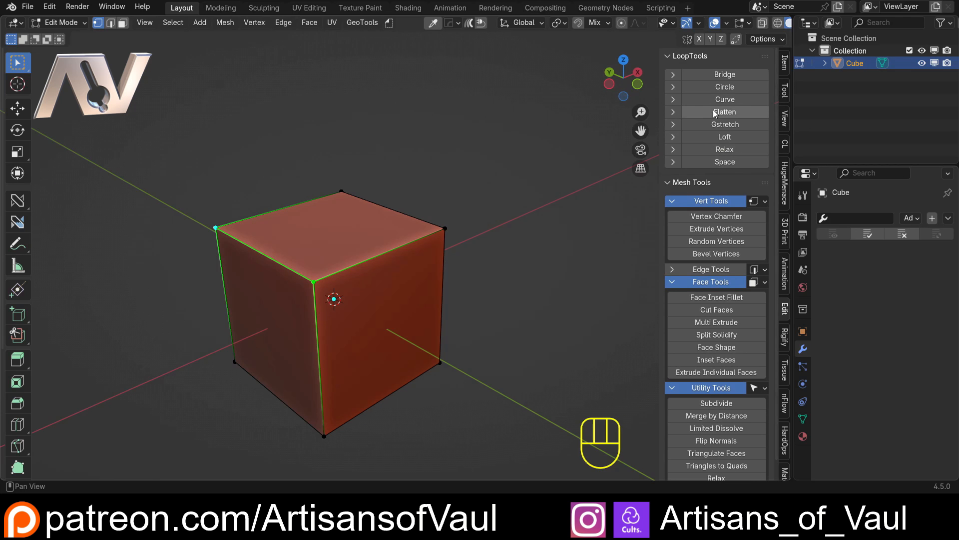
{"action": "left_click", "coordinate": [669, 57]}
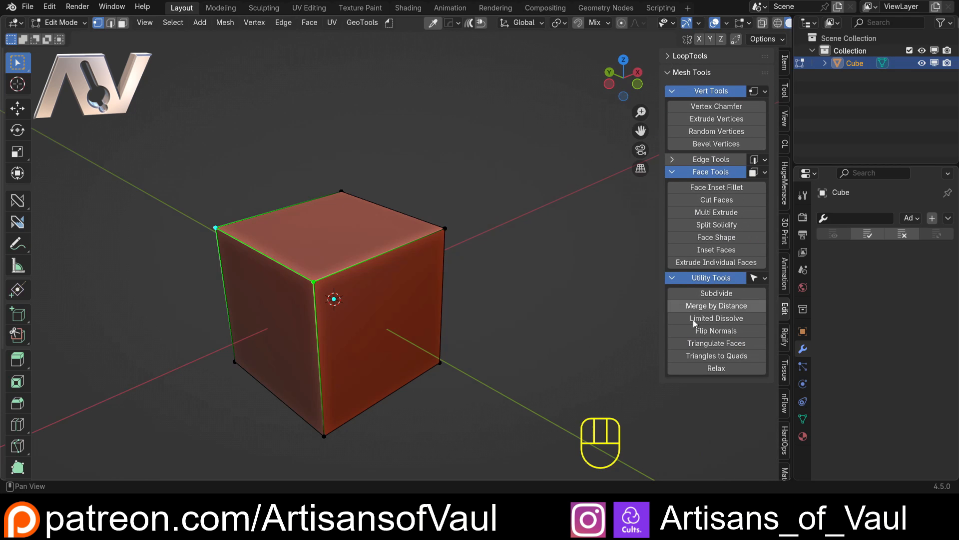
{"action": "left_click", "coordinate": [717, 369]}
{"action": "middle_click_drag", "start_coordinate": [547, 344], "coordinate": [362, 288]}
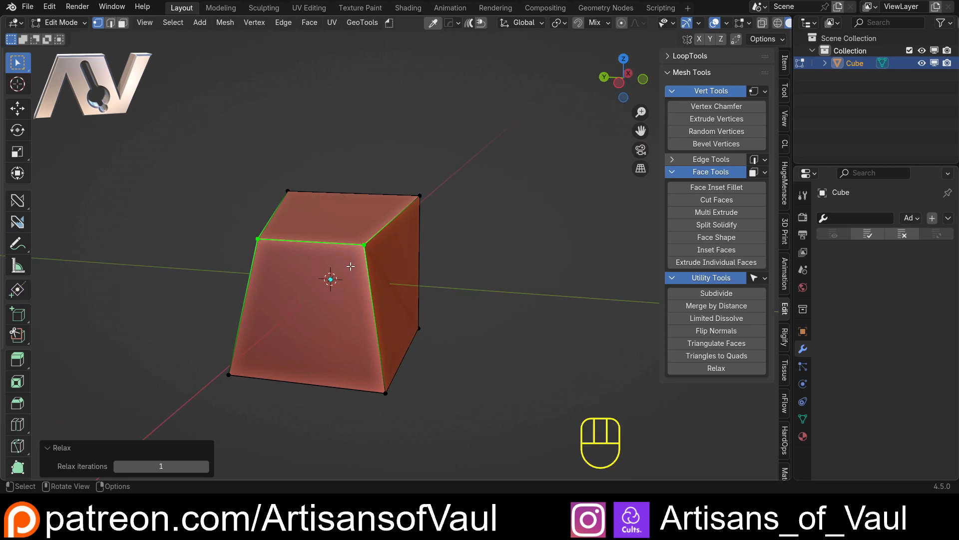